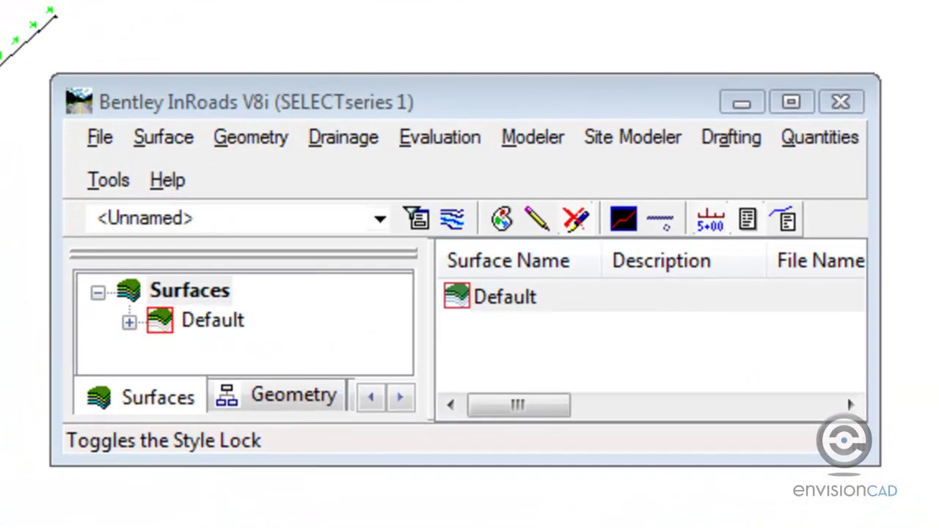
Step: Look over the menus of the Bentley InRoads window and minimize it
{"action": "left_click_drag", "start_coordinate": [295, 103], "coordinate": [344, 46]}
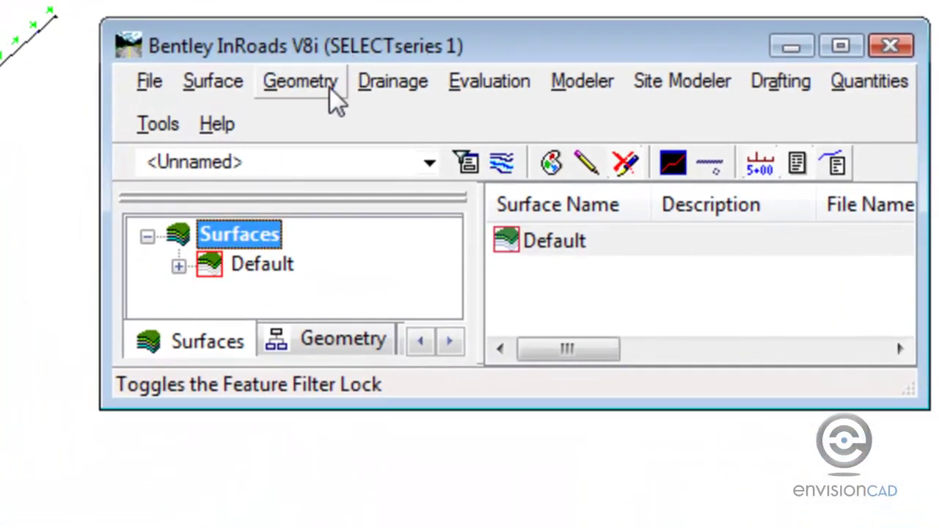
{"action": "left_click", "coordinate": [157, 89]}
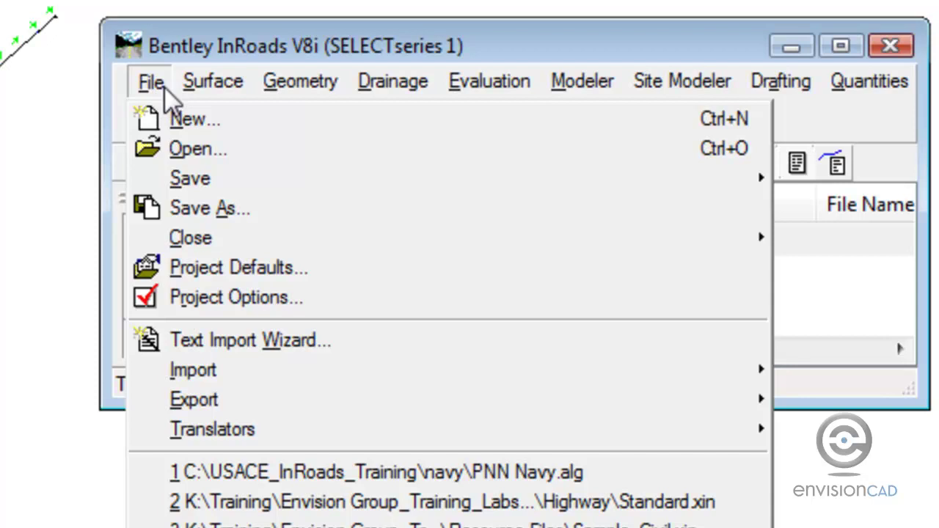
{"action": "mouse_move", "coordinate": [209, 89]}
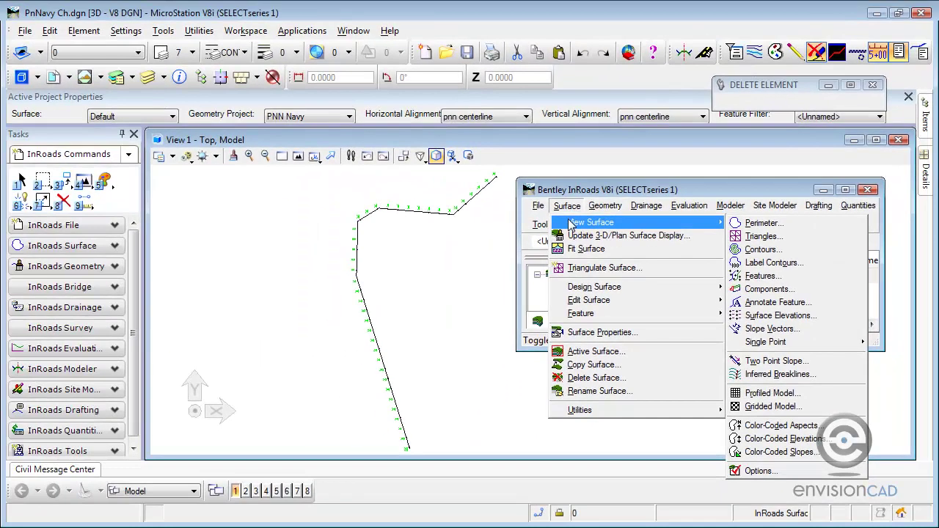
{"action": "mouse_move", "coordinate": [157, 124]}
{"action": "left_click", "coordinate": [496, 225]}
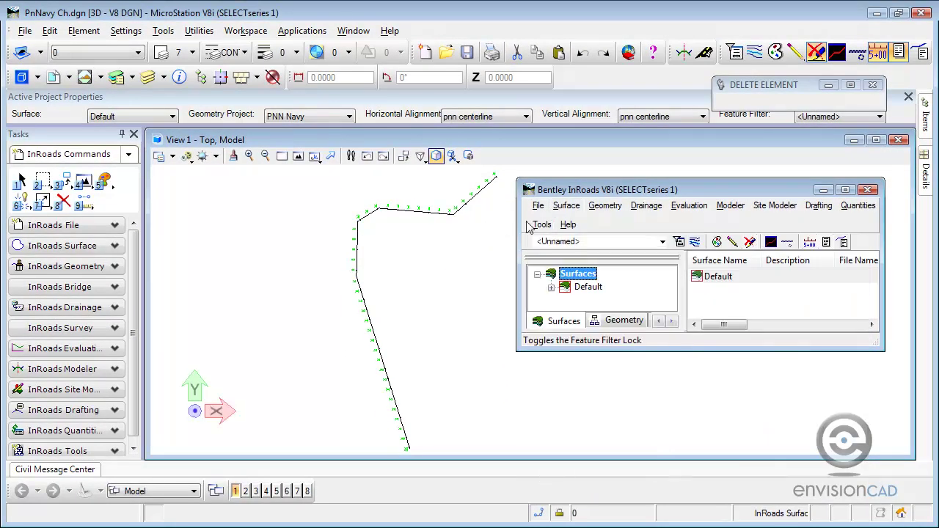
{"action": "left_click", "coordinate": [823, 189]}
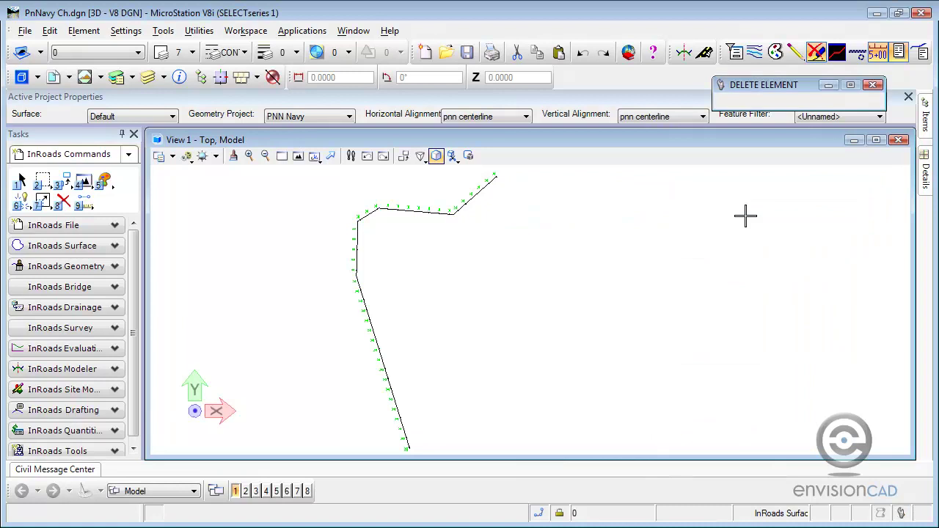
Step: View the XYZ survey files in the USACE_InRoads_Training\navy folder
{"action": "left_click", "coordinate": [115, 225]}
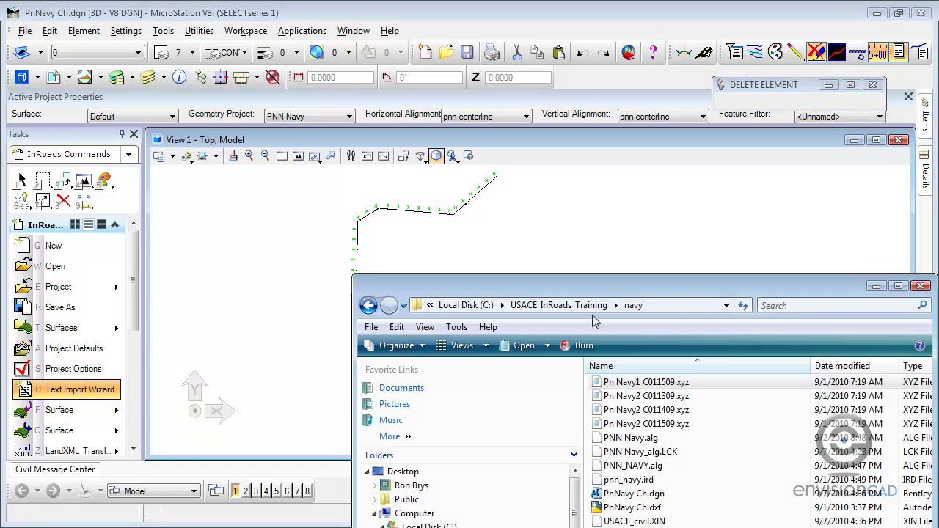
{"action": "left_click_drag", "start_coordinate": [610, 289], "coordinate": [427, 84]}
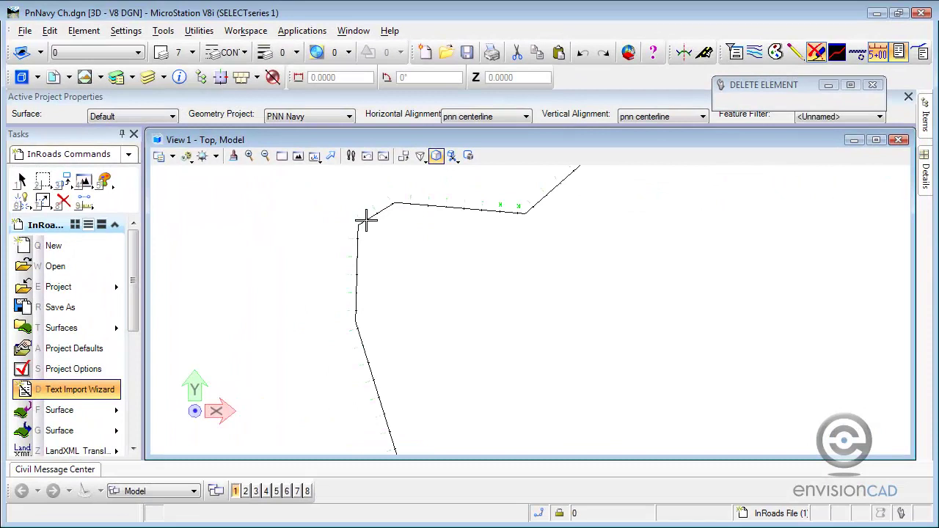
{"action": "scroll", "coordinate": [372, 232], "scroll_direction": "down", "scroll_amount": 2}
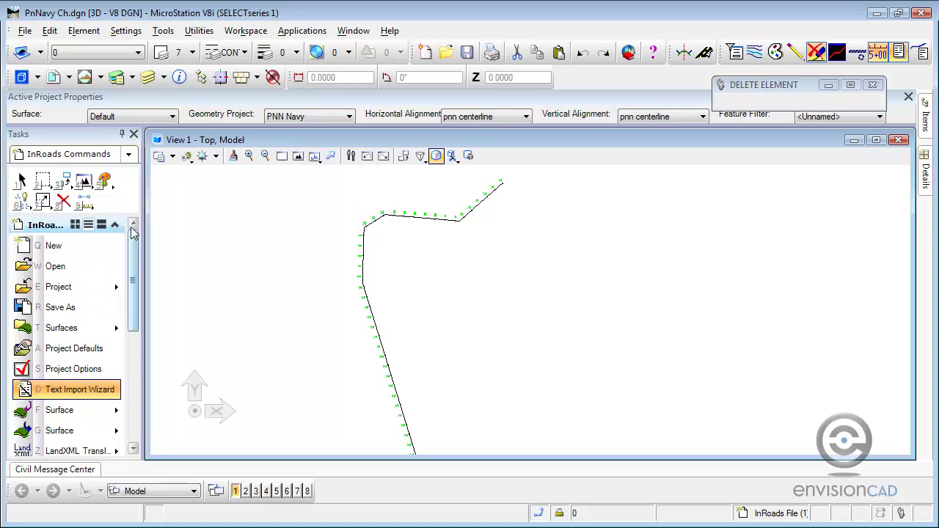
{"action": "left_click", "coordinate": [114, 224]}
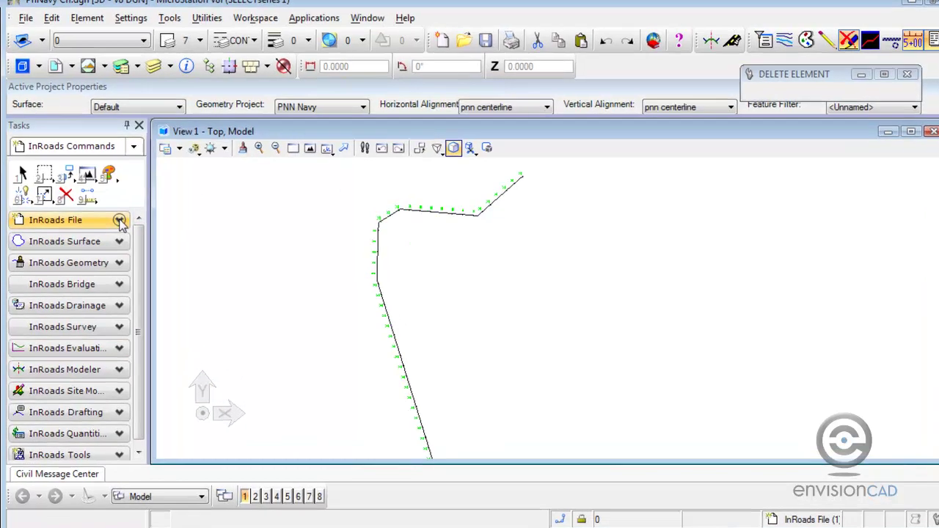
Step: Start the Text Import Wizard from the InRoads File tasks with the data type Surface for a new wizard
{"action": "left_click", "coordinate": [114, 225]}
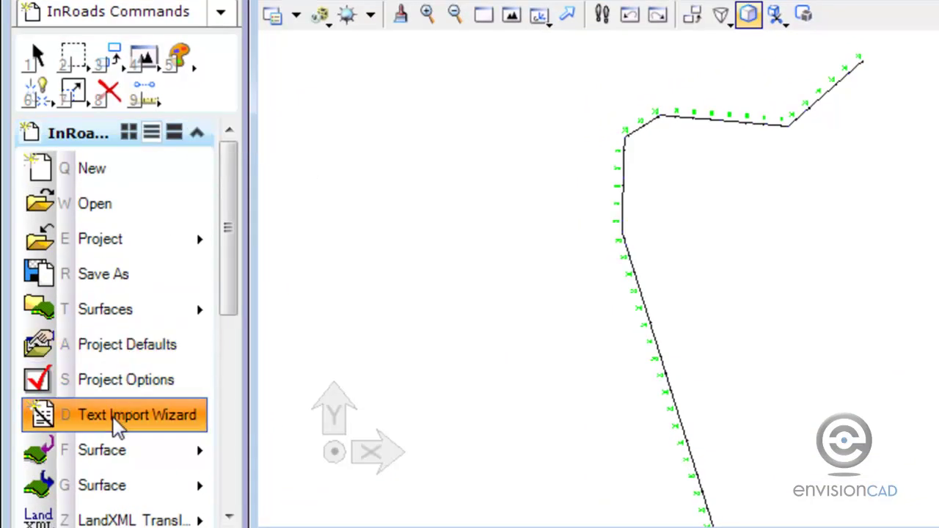
{"action": "left_click", "coordinate": [146, 415]}
{"action": "left_click_drag", "start_coordinate": [533, 195], "coordinate": [480, 90]}
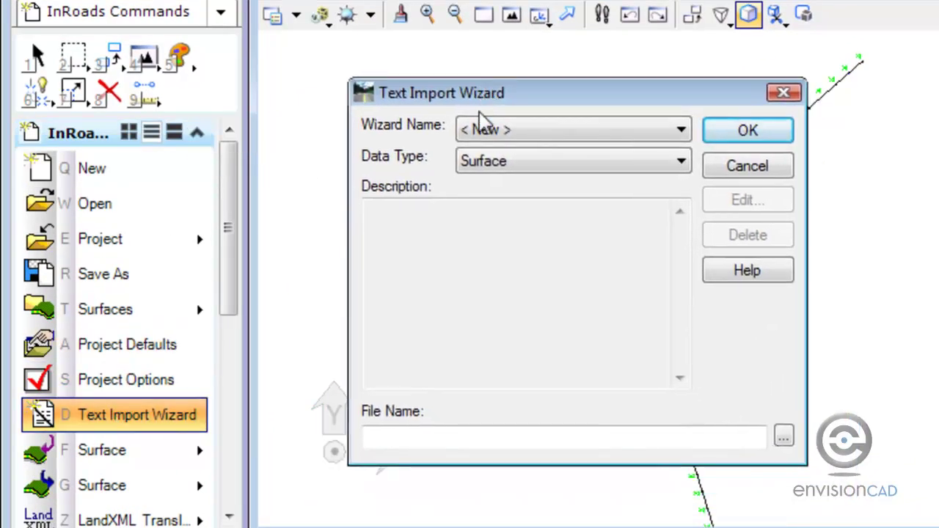
{"action": "left_click", "coordinate": [506, 161]}
{"action": "left_click", "coordinate": [504, 183]}
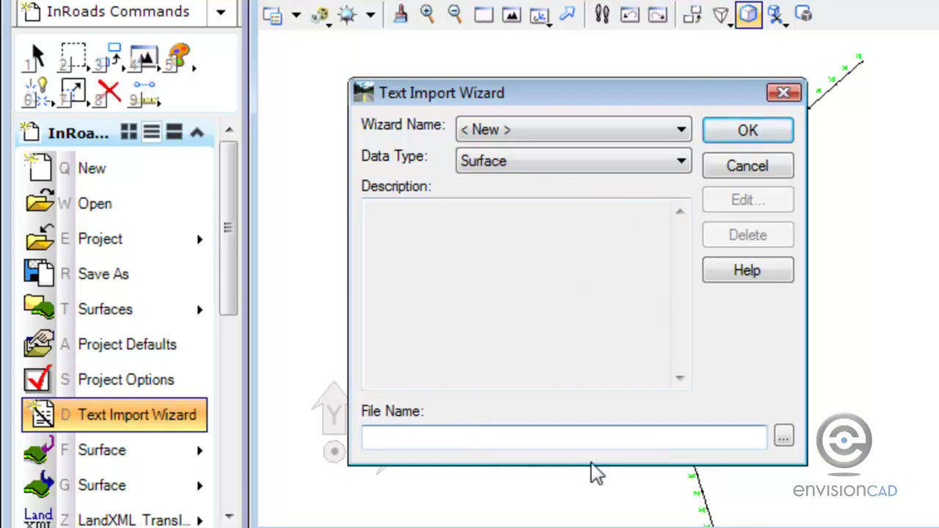
Step: List all file types and choose Pn Navy1 C011509.xyz from the navy folder as the import file
{"action": "left_click", "coordinate": [783, 436]}
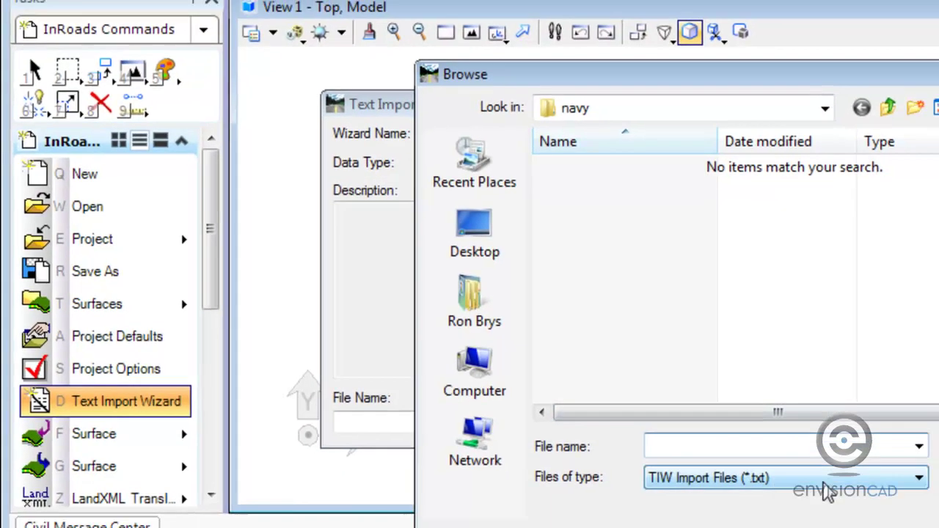
{"action": "left_click", "coordinate": [893, 497]}
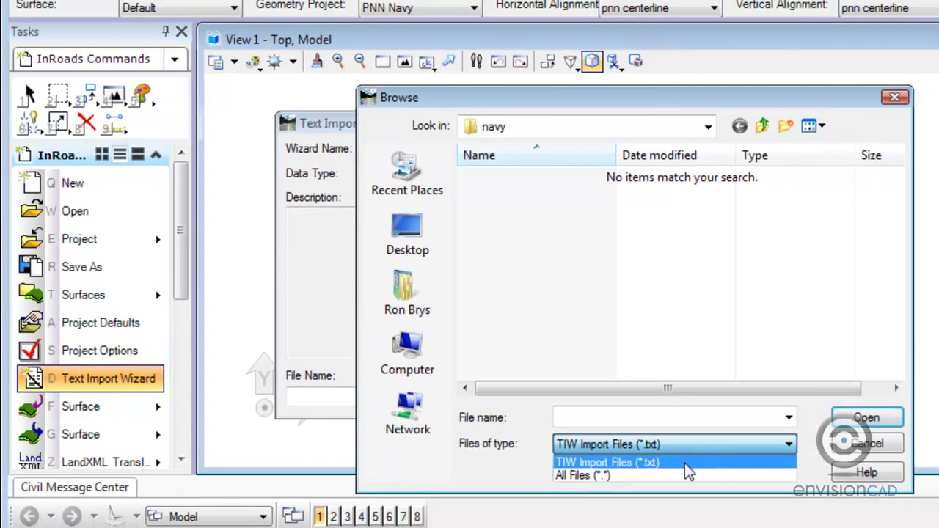
{"action": "left_click", "coordinate": [649, 477]}
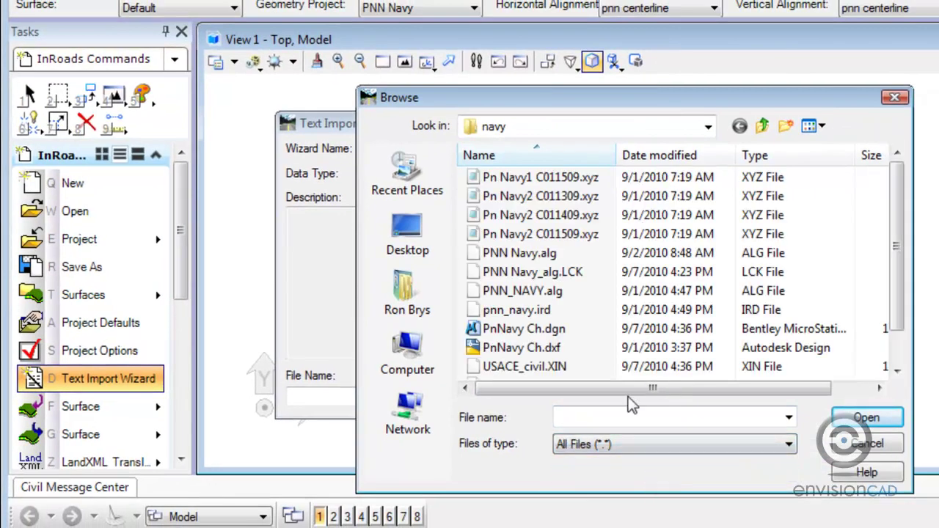
{"action": "left_click", "coordinate": [579, 180]}
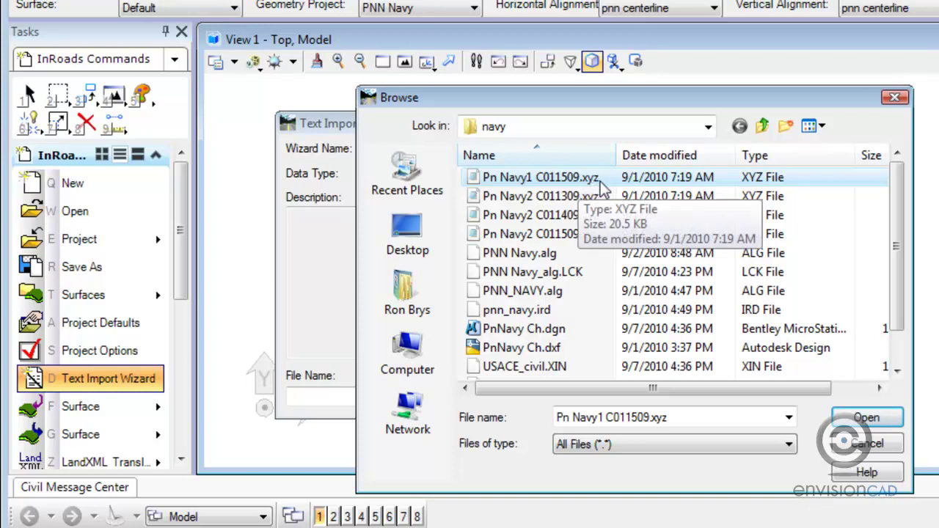
{"action": "left_click", "coordinate": [864, 418]}
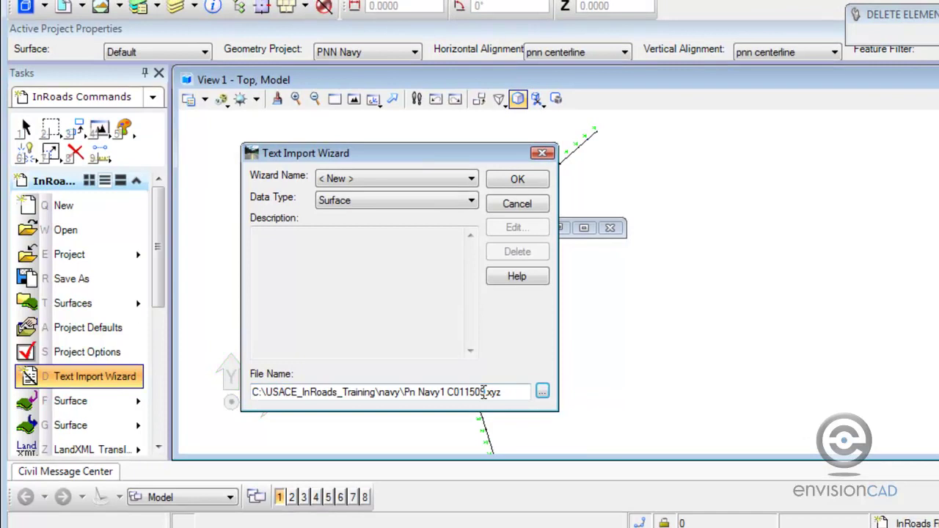
Step: Copy the base name Pn Navy1 C011509 from the import file path
{"action": "left_click_drag", "start_coordinate": [484, 392], "coordinate": [415, 391]}
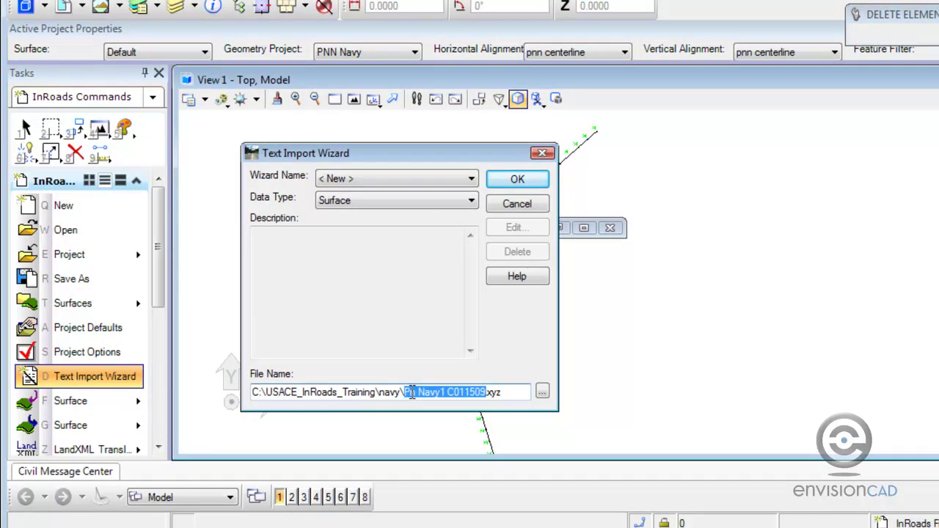
{"action": "right_click", "coordinate": [432, 398]}
{"action": "left_click", "coordinate": [453, 448]}
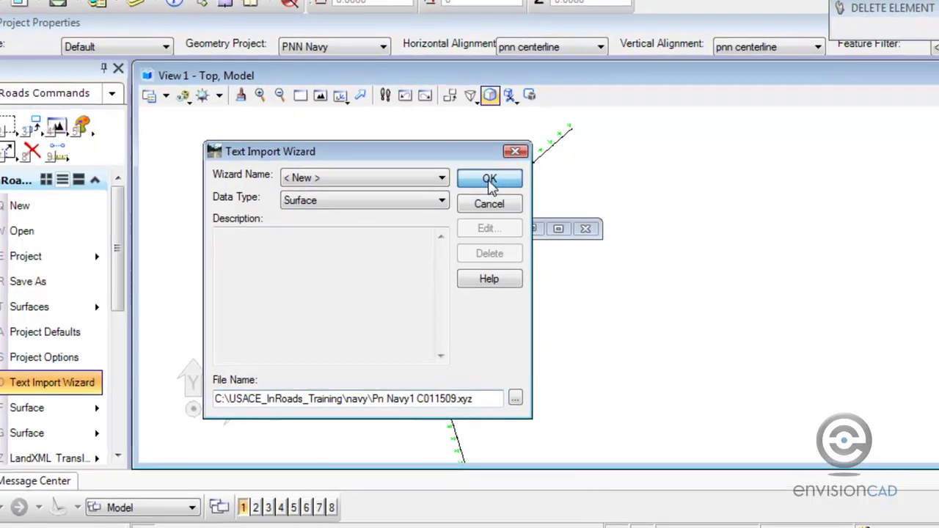
Step: Begin the new wizard, accepting lines 1 to EOF as the range and unfiltered, delimited data
{"action": "left_click", "coordinate": [517, 180]}
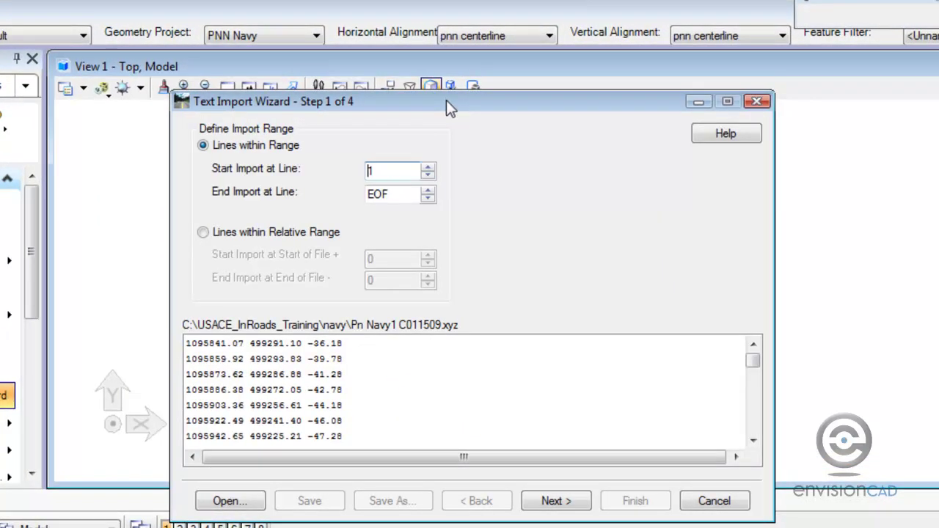
{"action": "left_click_drag", "start_coordinate": [445, 101], "coordinate": [416, 29]}
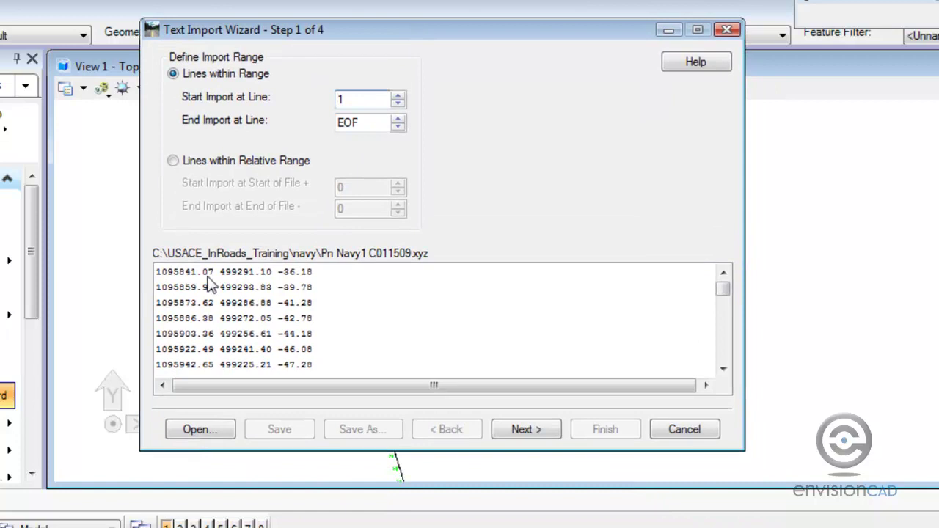
{"action": "left_click", "coordinate": [524, 432]}
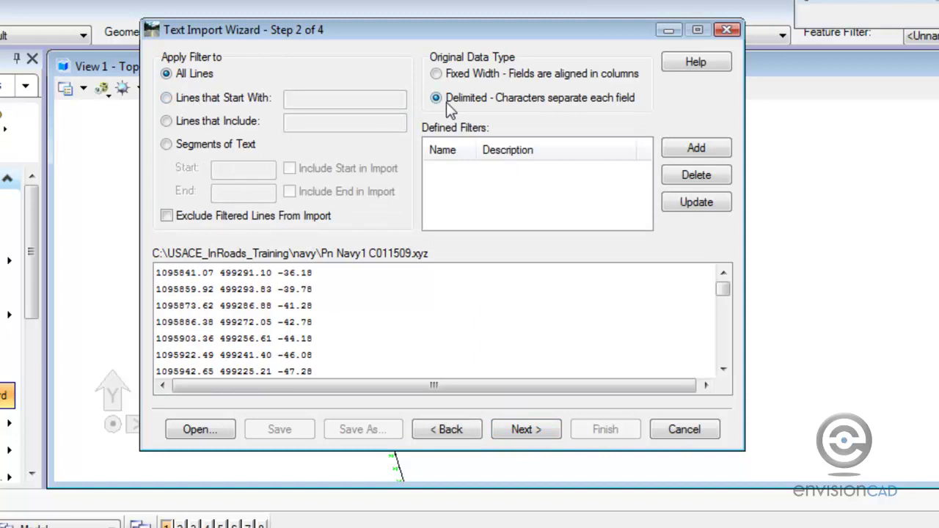
{"action": "left_click", "coordinate": [528, 432]}
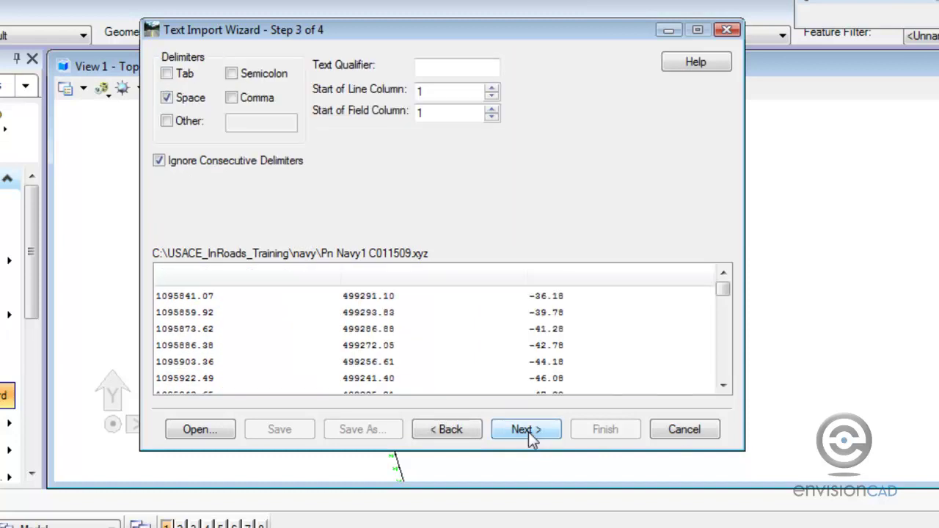
Step: Try Tab instead of Space as the column delimiter and restore the Space setting
{"action": "left_click", "coordinate": [166, 73]}
{"action": "left_click", "coordinate": [167, 98]}
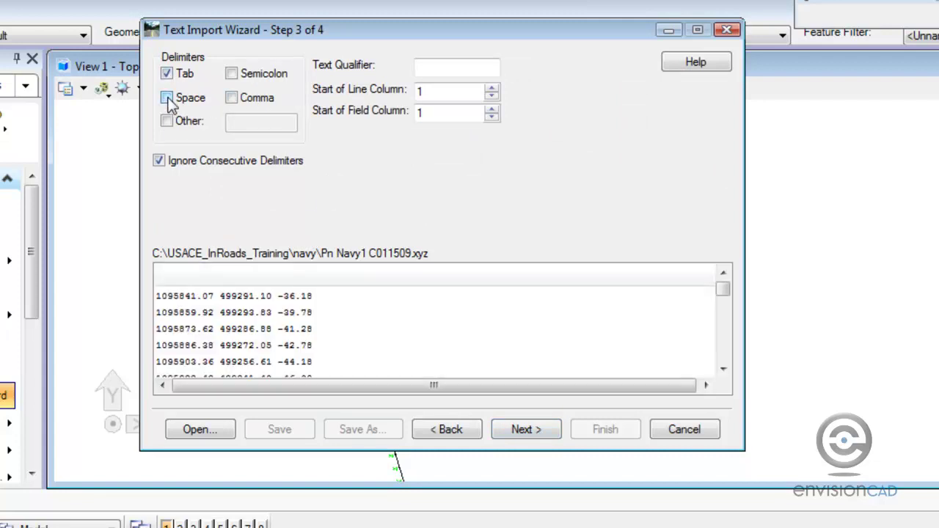
{"action": "left_click", "coordinate": [167, 97]}
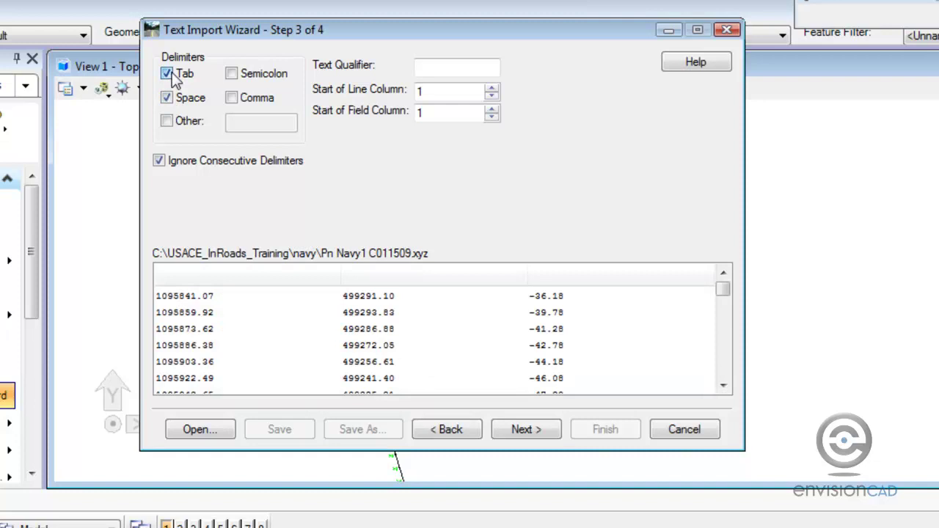
{"action": "left_click", "coordinate": [167, 73]}
Step: Accept the Space delimiter and assign the three data columns as Easting, Northing and Easting
{"action": "left_click", "coordinate": [524, 430]}
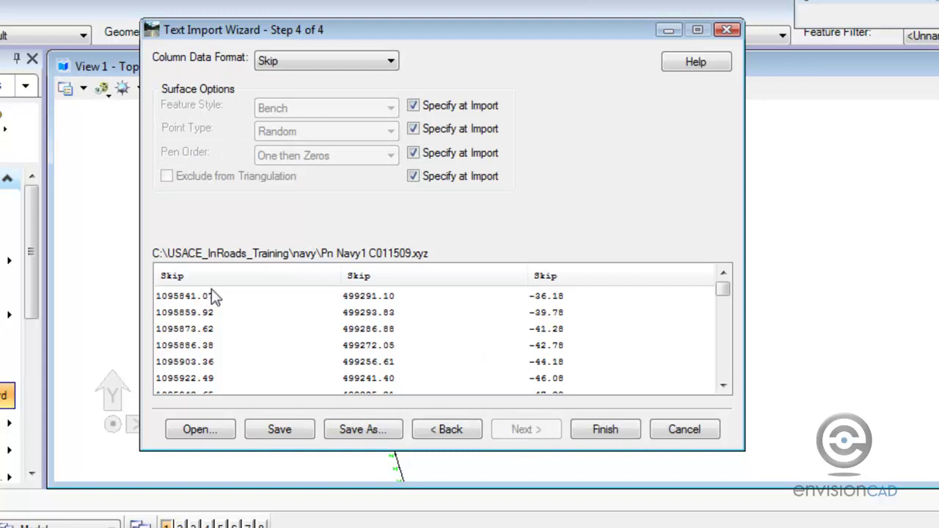
{"action": "left_click", "coordinate": [185, 283]}
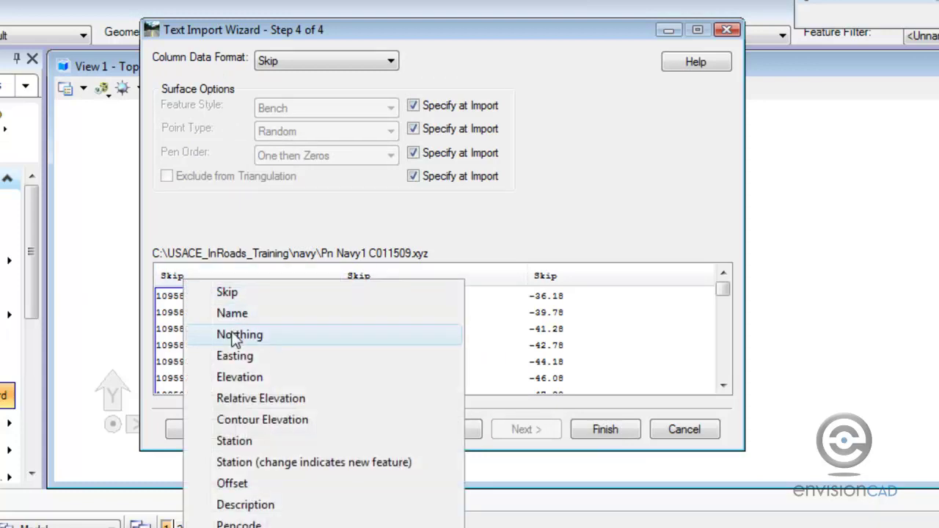
{"action": "left_click", "coordinate": [243, 358]}
{"action": "left_click", "coordinate": [369, 284]}
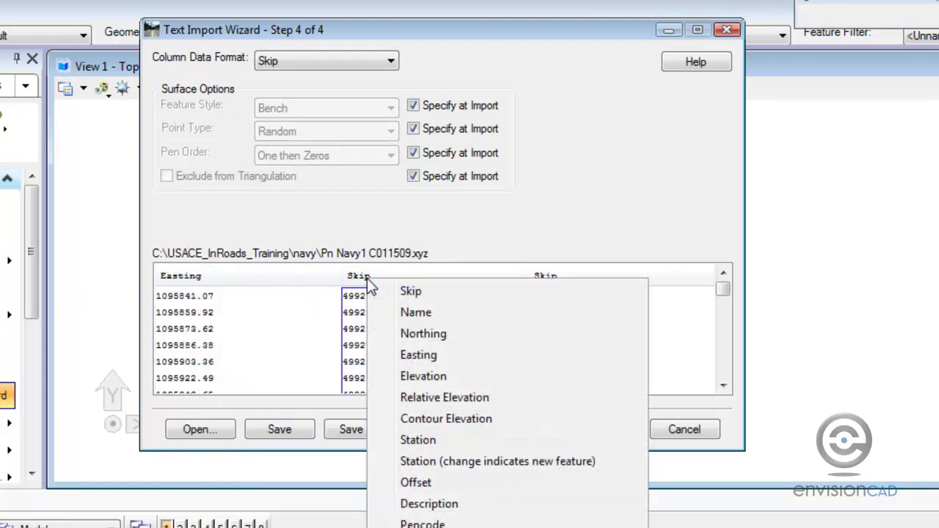
{"action": "left_click", "coordinate": [407, 338]}
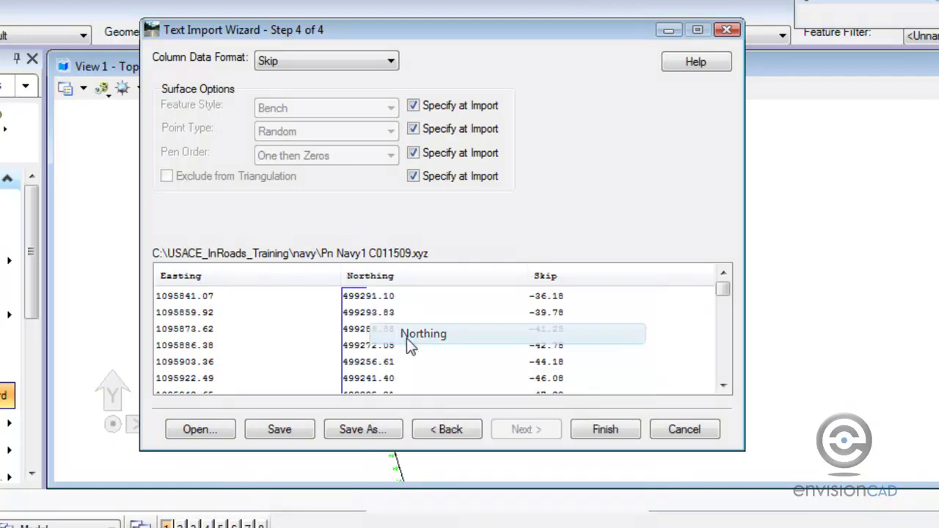
{"action": "left_click", "coordinate": [540, 276]}
{"action": "left_click", "coordinate": [592, 350]}
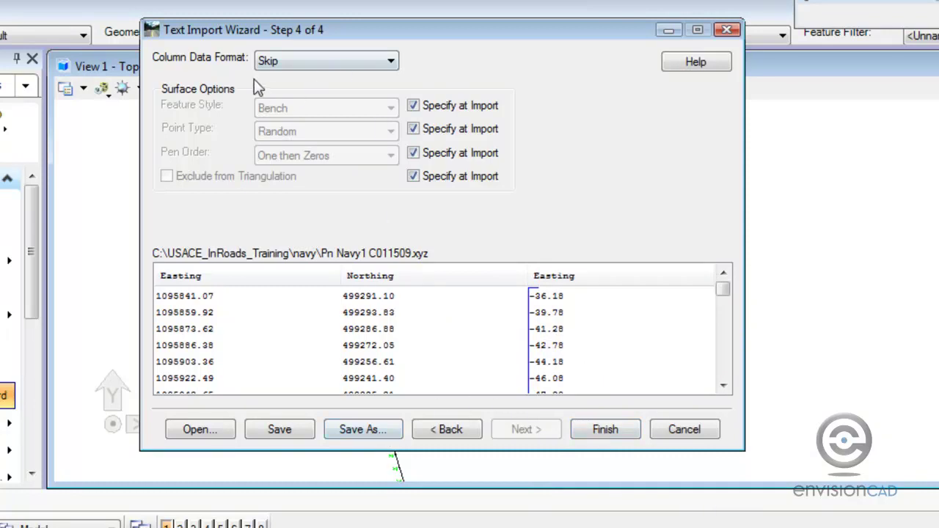
Step: Turn off Specify at Import for feature style, point type, pen order and triangulation exclusion
{"action": "left_click", "coordinate": [413, 105]}
{"action": "left_click", "coordinate": [413, 128]}
{"action": "left_click", "coordinate": [413, 153]}
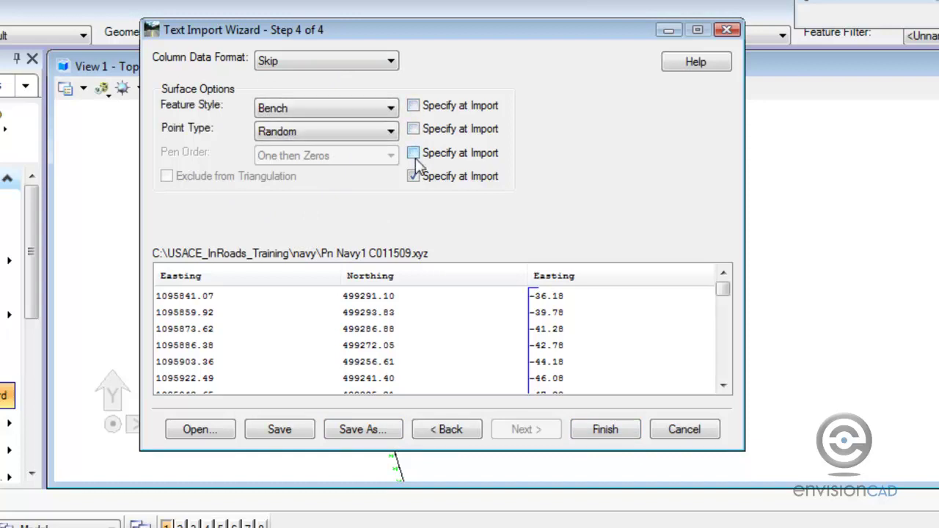
{"action": "left_click", "coordinate": [413, 176]}
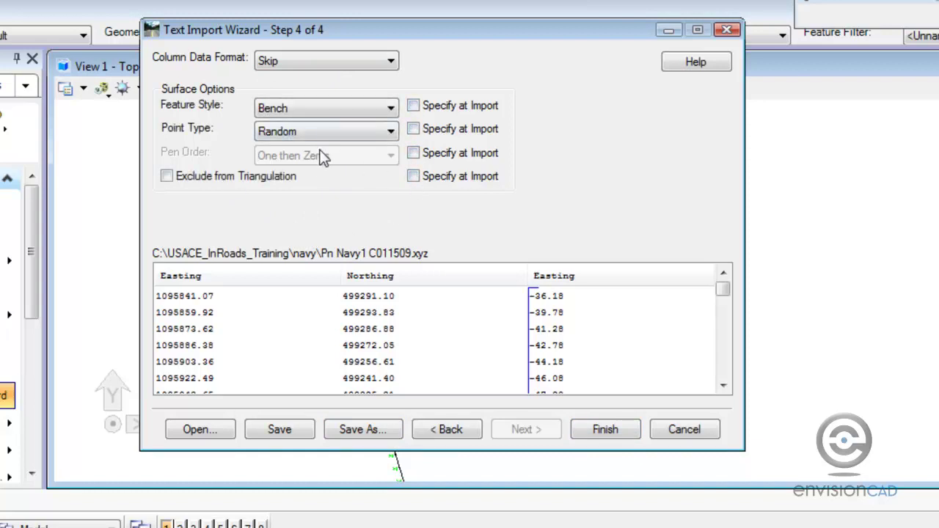
Step: Set the feature style to Random and keep the point type as Random
{"action": "left_click", "coordinate": [311, 110]}
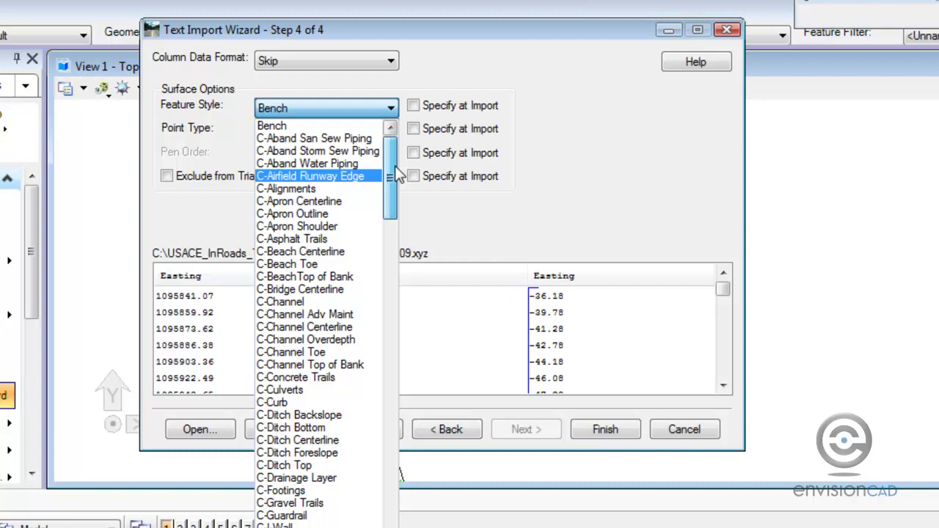
{"action": "left_click_drag", "start_coordinate": [397, 173], "coordinate": [408, 275]}
{"action": "left_click", "coordinate": [297, 440]}
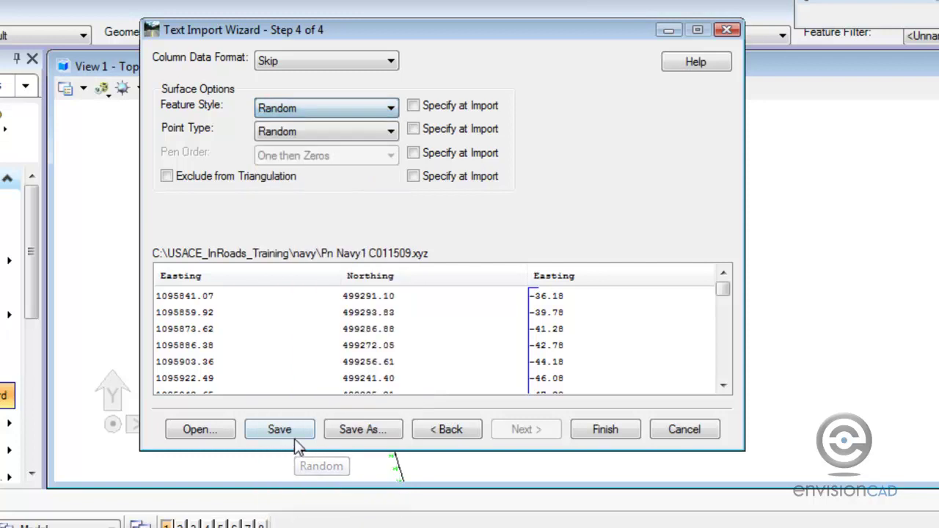
{"action": "left_click", "coordinate": [293, 132]}
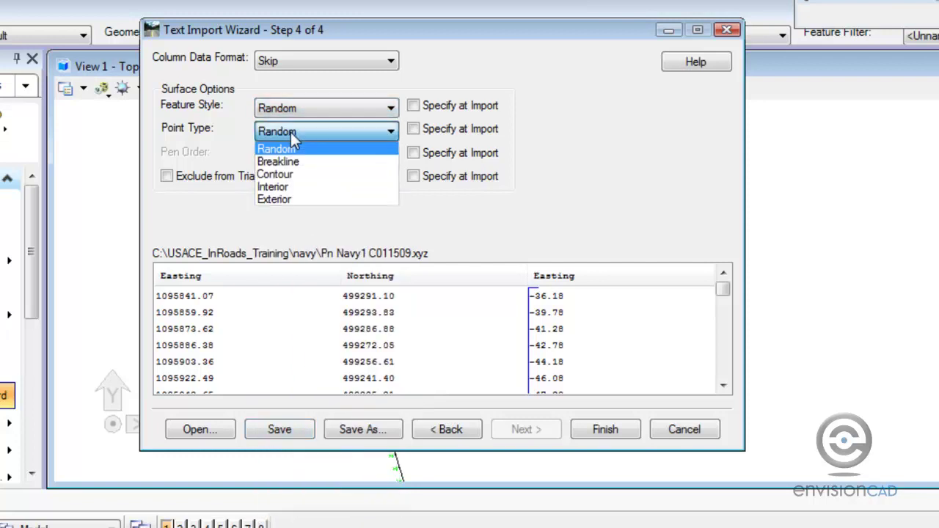
{"action": "left_click", "coordinate": [293, 137]}
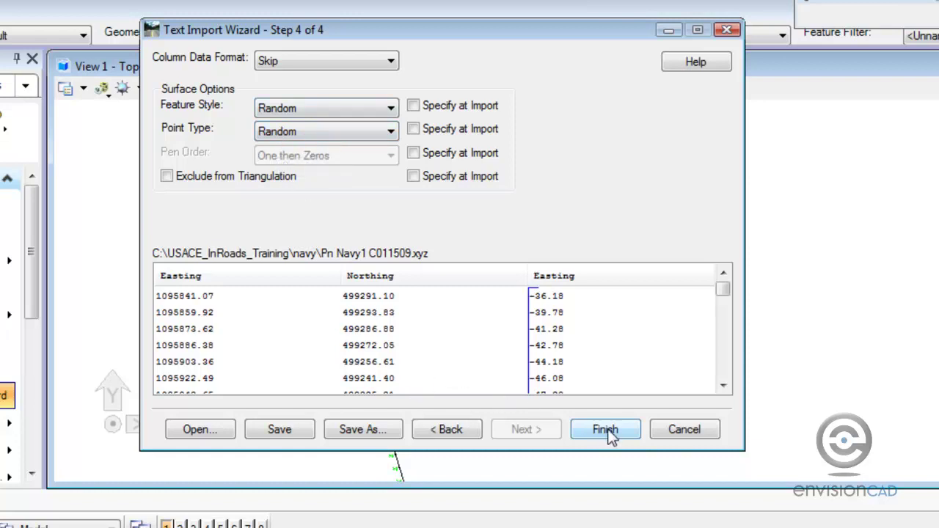
Step: Reassign the third data column as Elevation instead of the duplicate Easting
{"action": "left_click", "coordinate": [373, 431]}
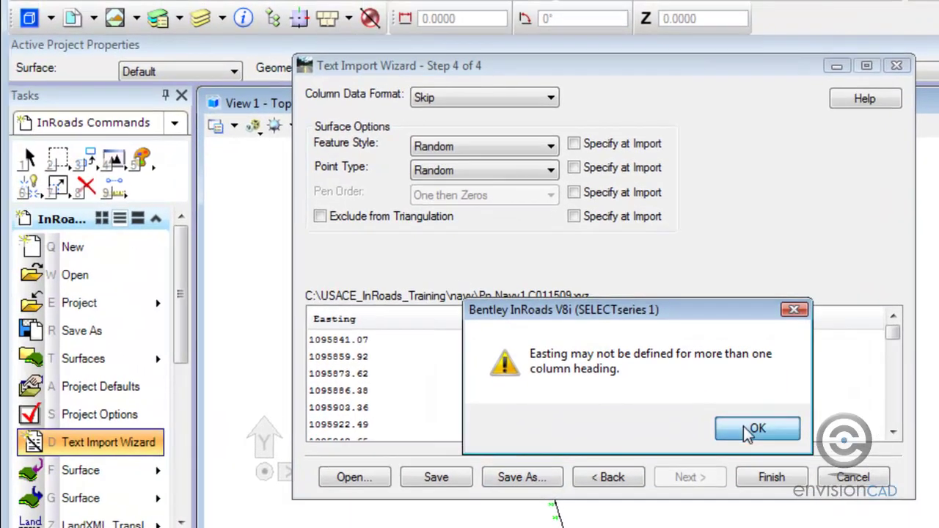
{"action": "left_click", "coordinate": [748, 431]}
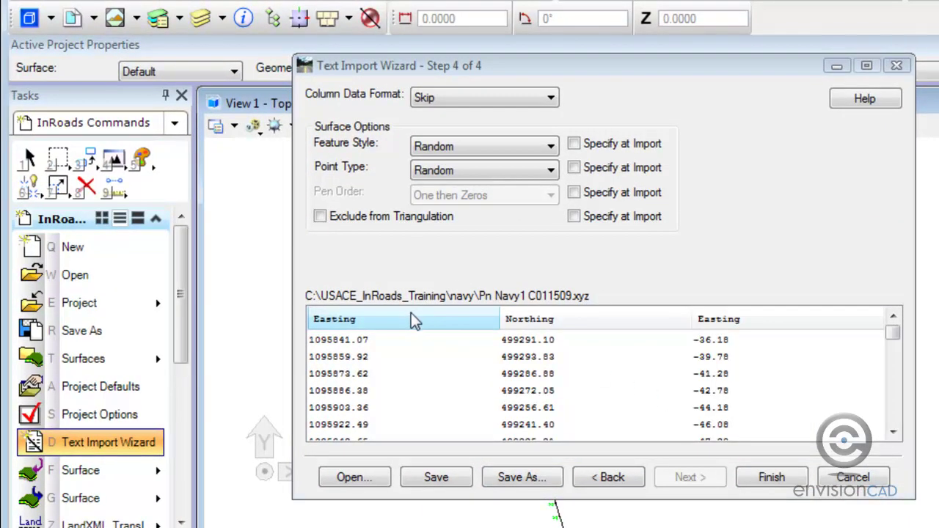
{"action": "left_click", "coordinate": [726, 320]}
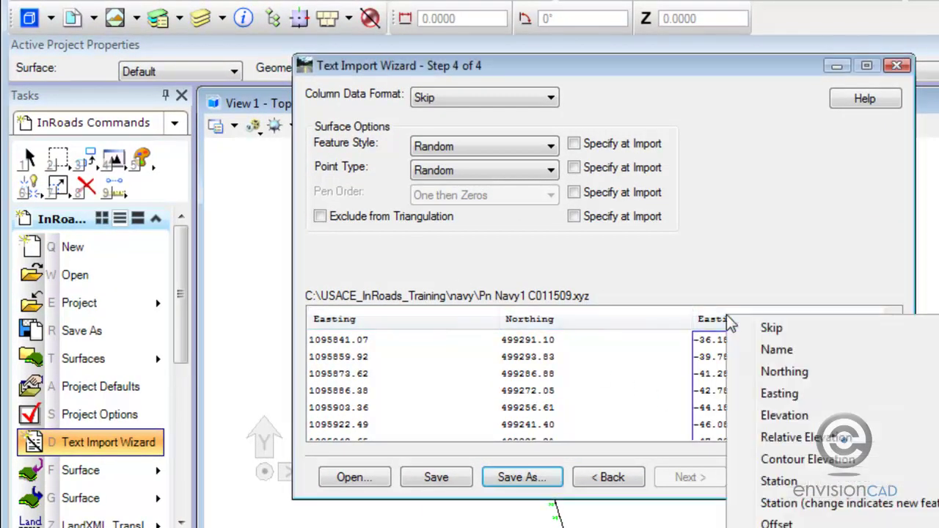
{"action": "left_click", "coordinate": [789, 416]}
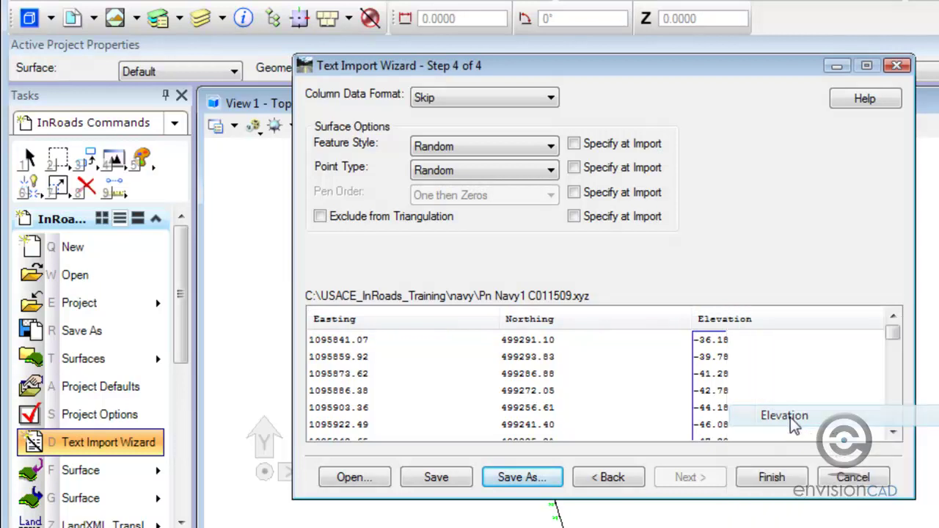
Step: Save the wizard definition under the name Standard XYZ format
{"action": "left_click", "coordinate": [522, 478]}
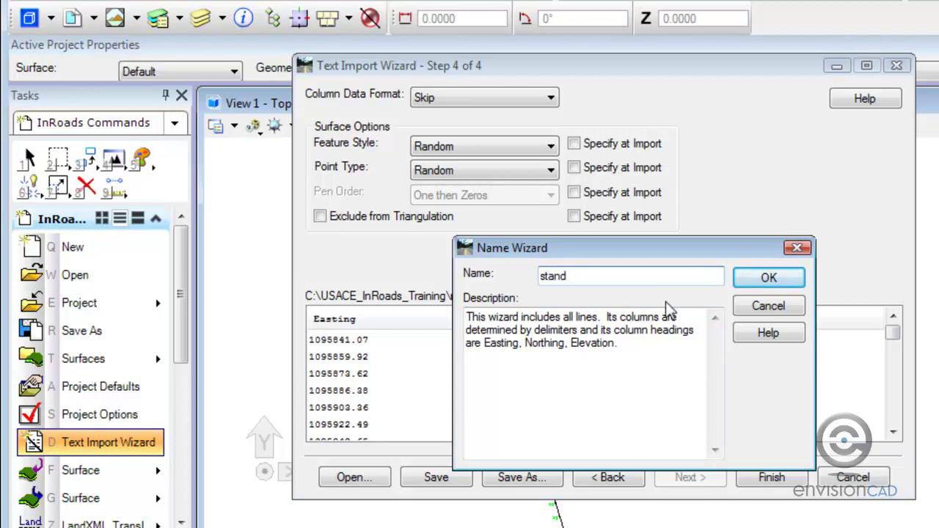
{"action": "type", "text": "standard XYZ format"}
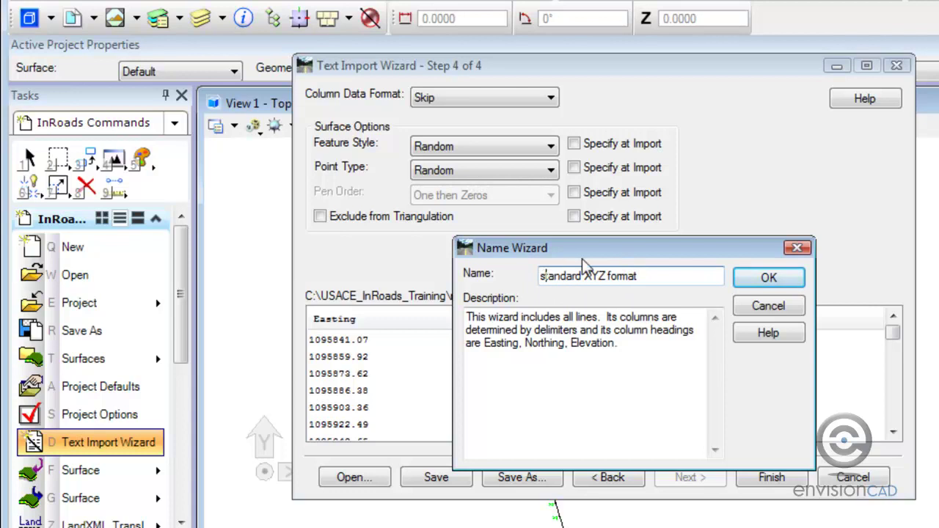
{"action": "key", "text": "BackSpace"}
{"action": "type", "text": "S"}
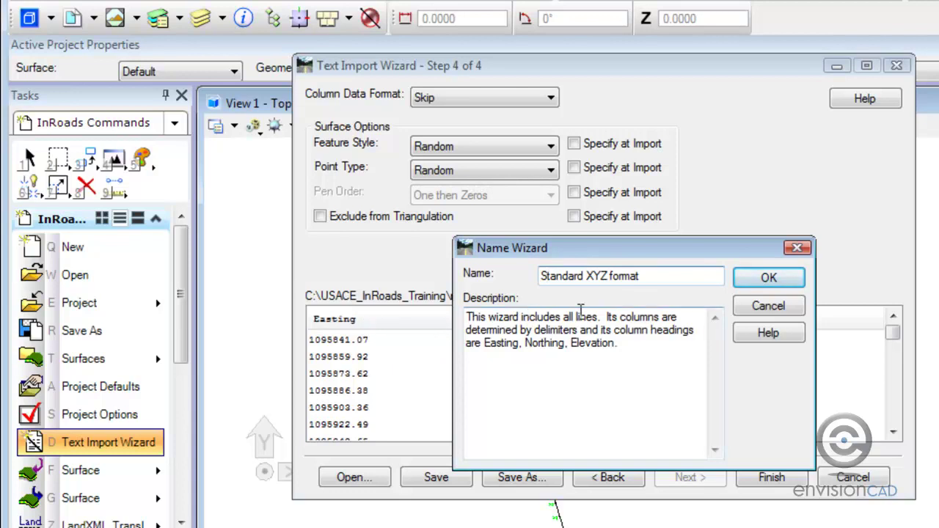
{"action": "left_click", "coordinate": [769, 282]}
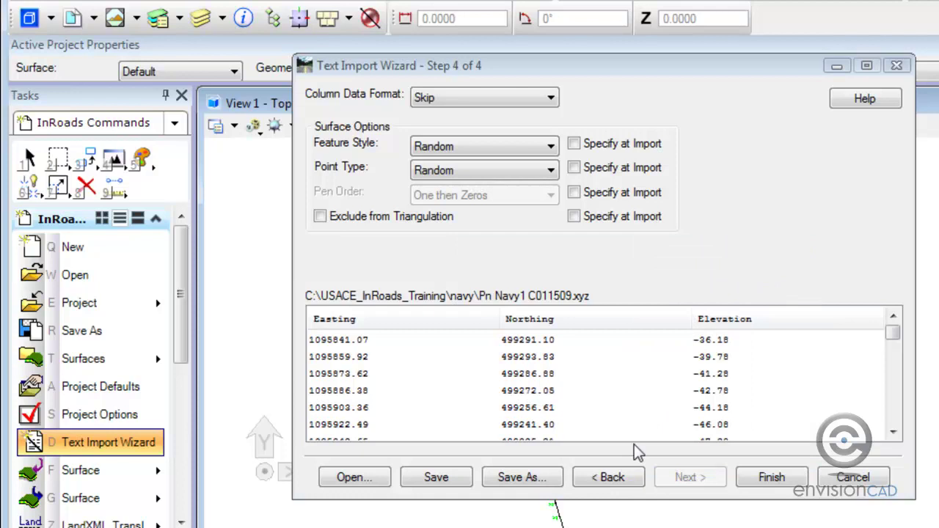
Step: Finish the wizard and set the surface to Existing Conditions, the seed name to Spot and the parent to Pn Navy1 C011509
{"action": "left_click", "coordinate": [777, 477]}
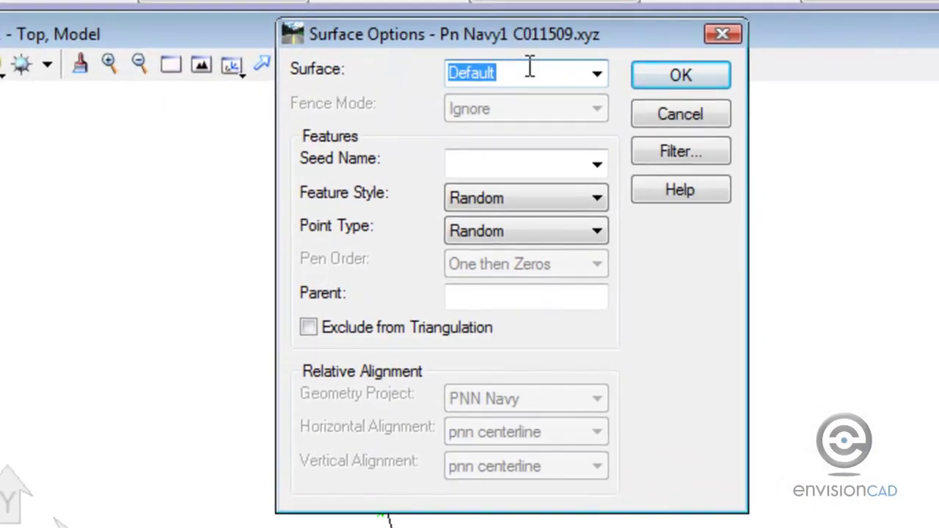
{"action": "type", "text": "e"}
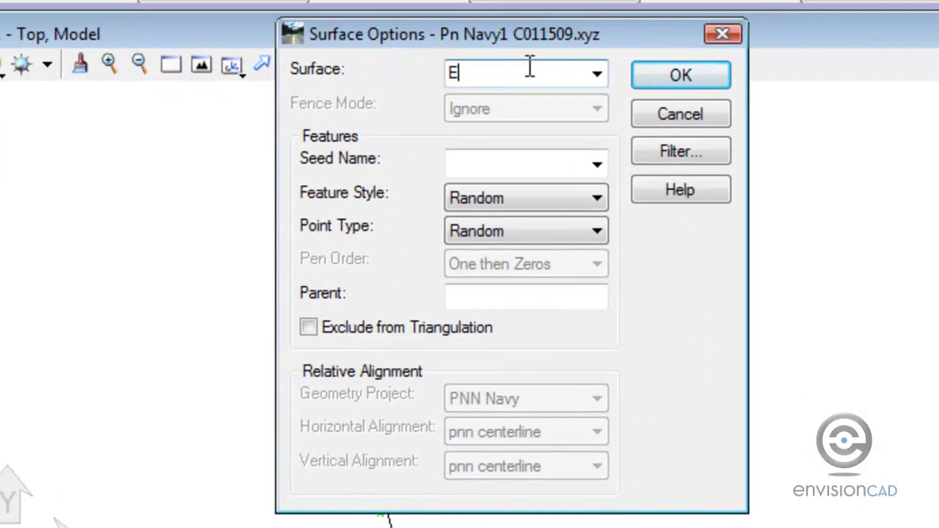
{"action": "type", "text": "xisting Con"}
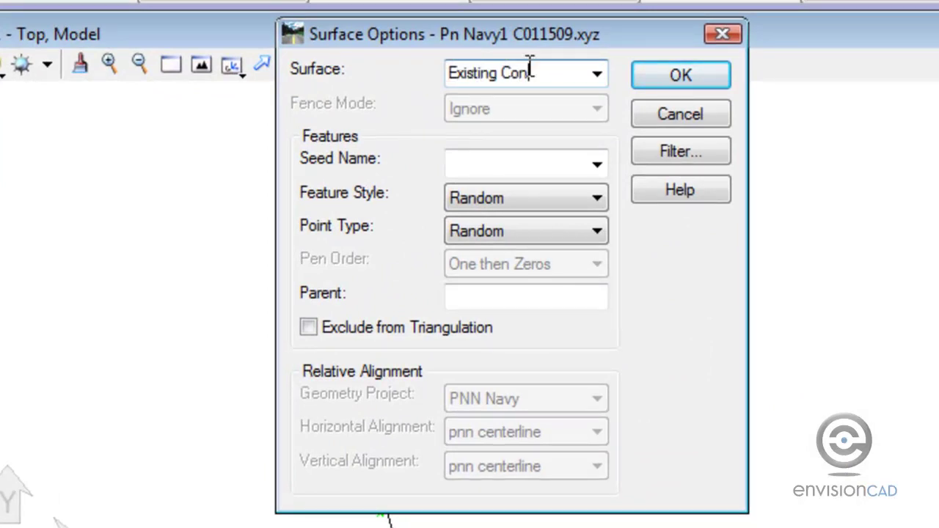
{"action": "type", "text": "ditions"}
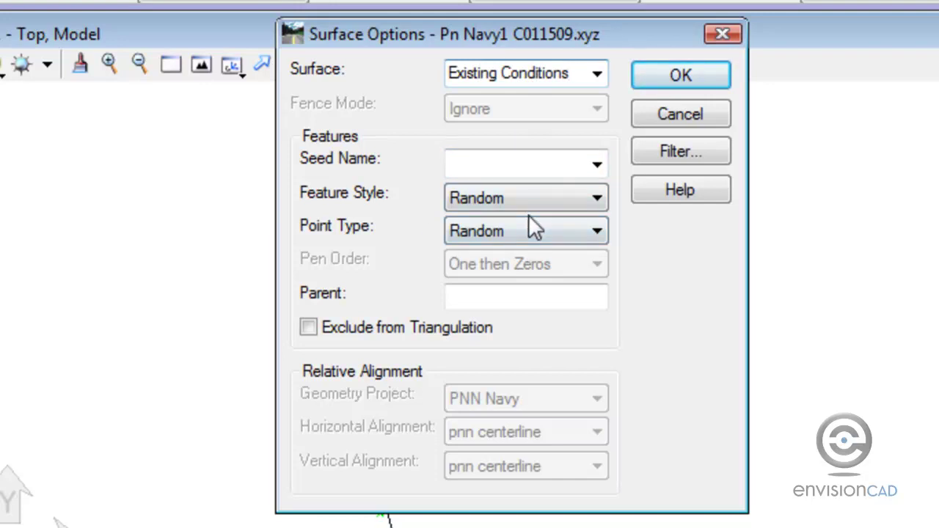
{"action": "left_click", "coordinate": [499, 159]}
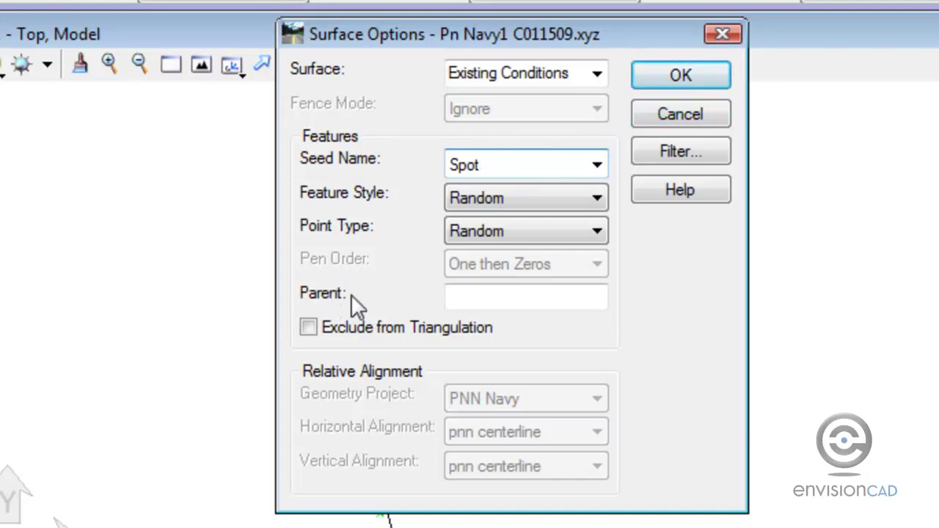
{"action": "left_click", "coordinate": [477, 297]}
{"action": "right_click", "coordinate": [480, 299]}
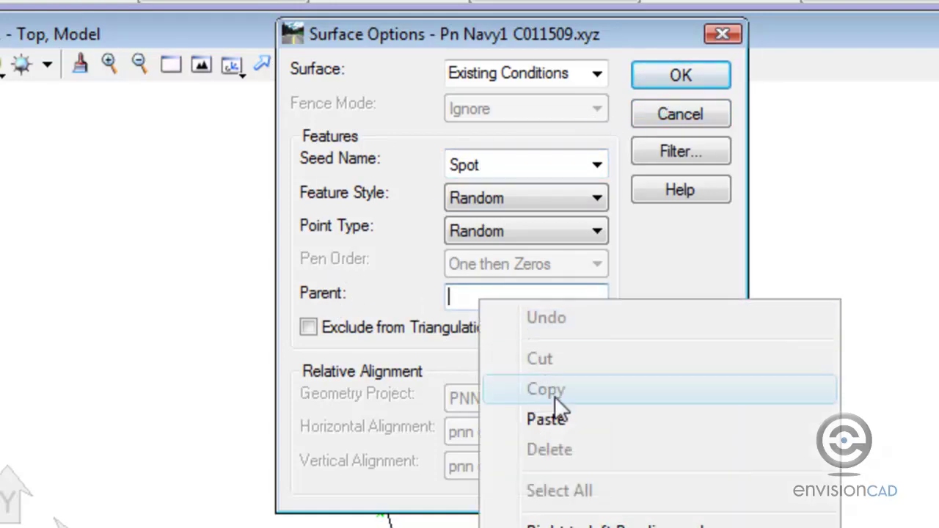
{"action": "left_click", "coordinate": [561, 418]}
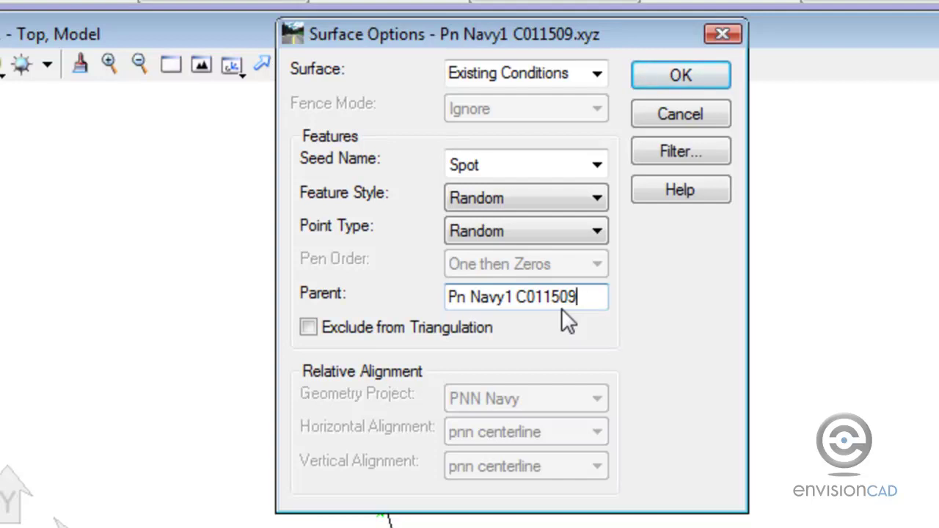
Step: Import the survey points into the surface and close the import results
{"action": "left_click", "coordinate": [681, 77]}
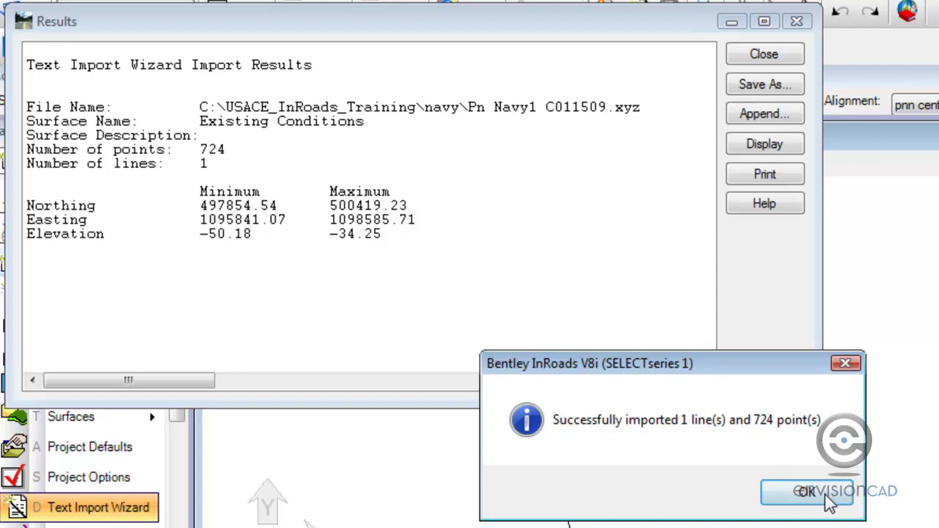
{"action": "left_click", "coordinate": [801, 490]}
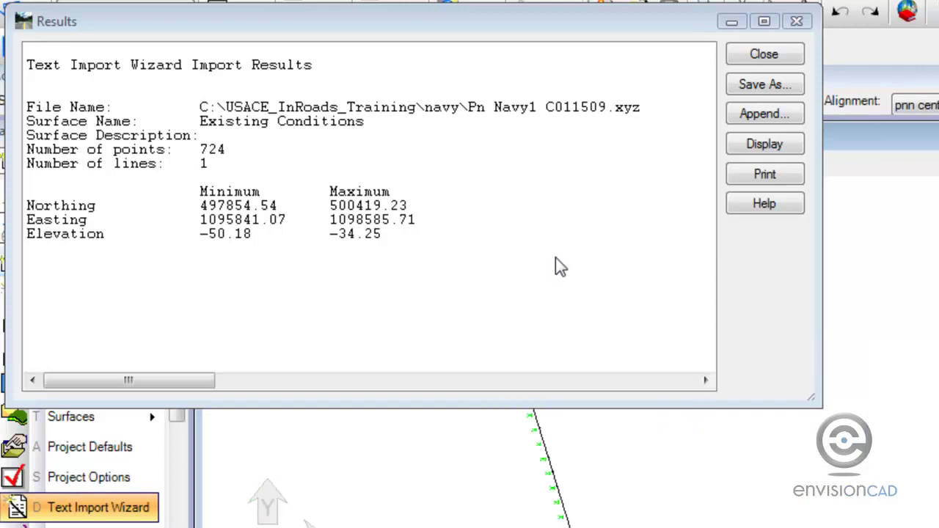
{"action": "left_click_drag", "start_coordinate": [443, 23], "coordinate": [650, 103]}
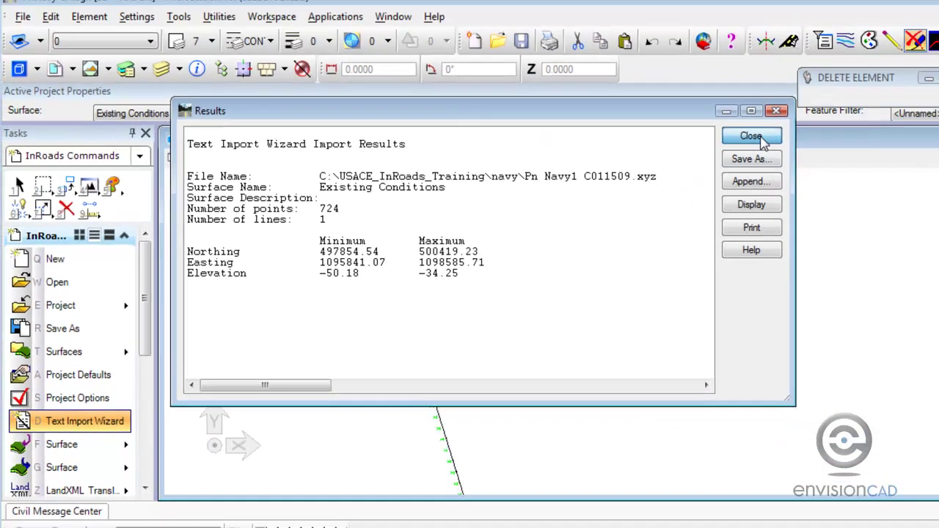
{"action": "left_click", "coordinate": [760, 134]}
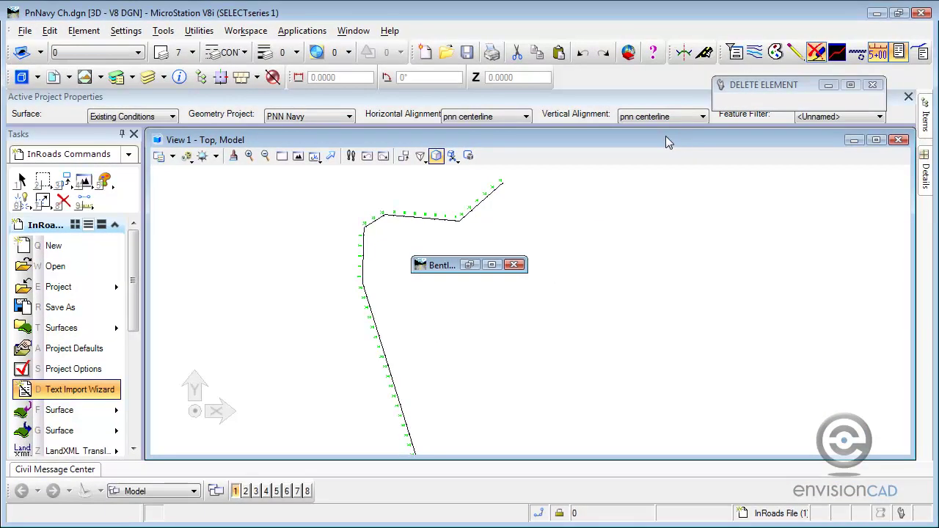
Step: Display the perimeter of the Existing Conditions surface, re-triangulating it first
{"action": "left_click_drag", "start_coordinate": [136, 261], "coordinate": [137, 346]}
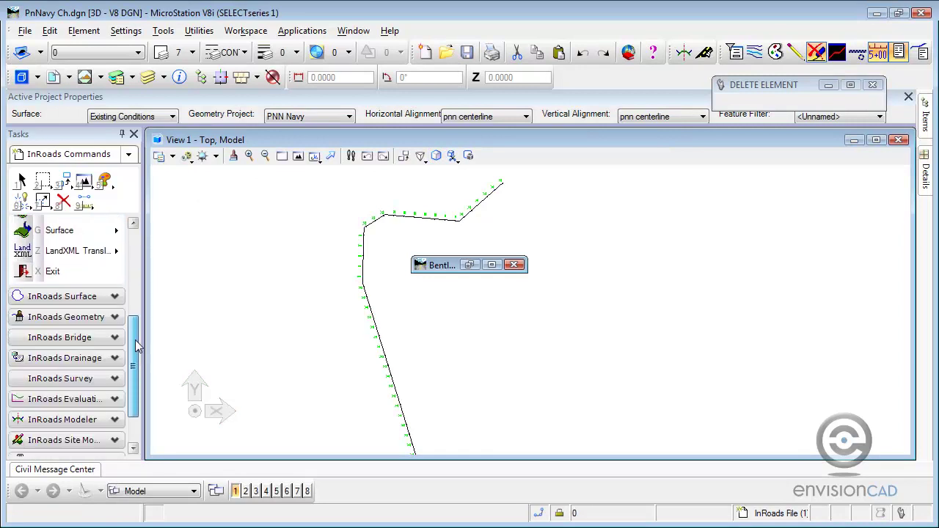
{"action": "left_click", "coordinate": [110, 297]}
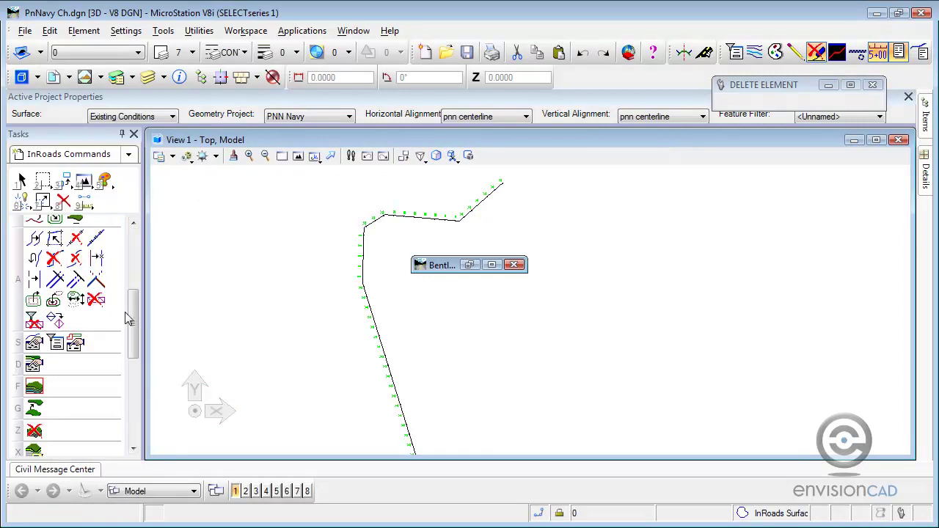
{"action": "scroll", "coordinate": [128, 319], "scroll_direction": "up", "scroll_amount": 5}
{"action": "left_click", "coordinate": [34, 267]}
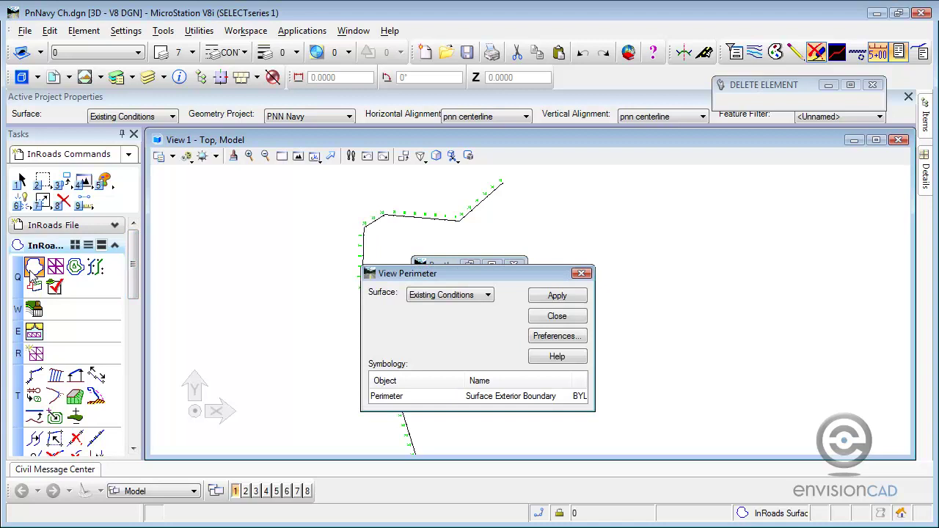
{"action": "left_click", "coordinate": [552, 297]}
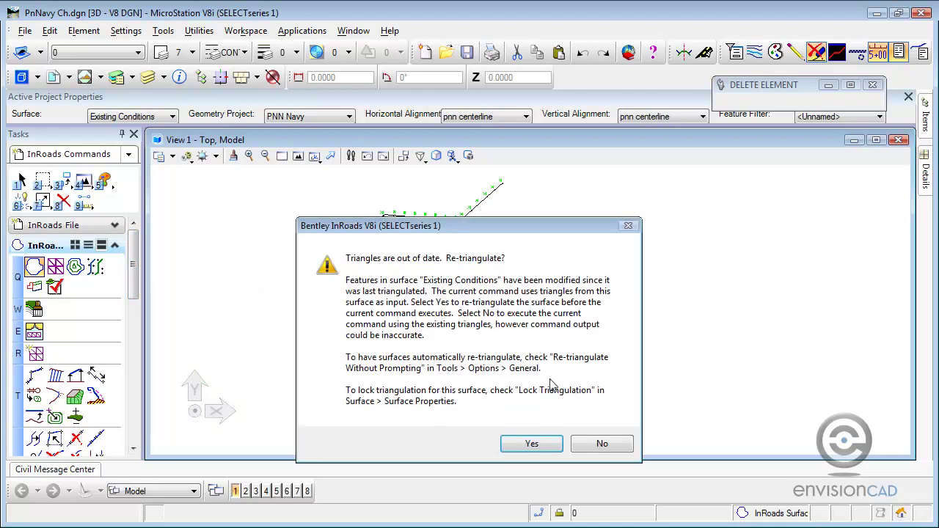
{"action": "left_click", "coordinate": [549, 444]}
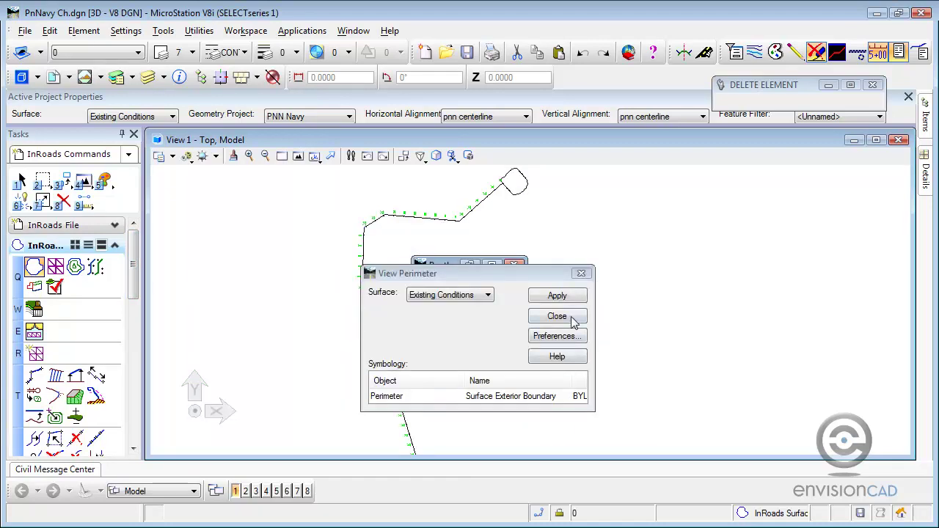
{"action": "left_click", "coordinate": [556, 317]}
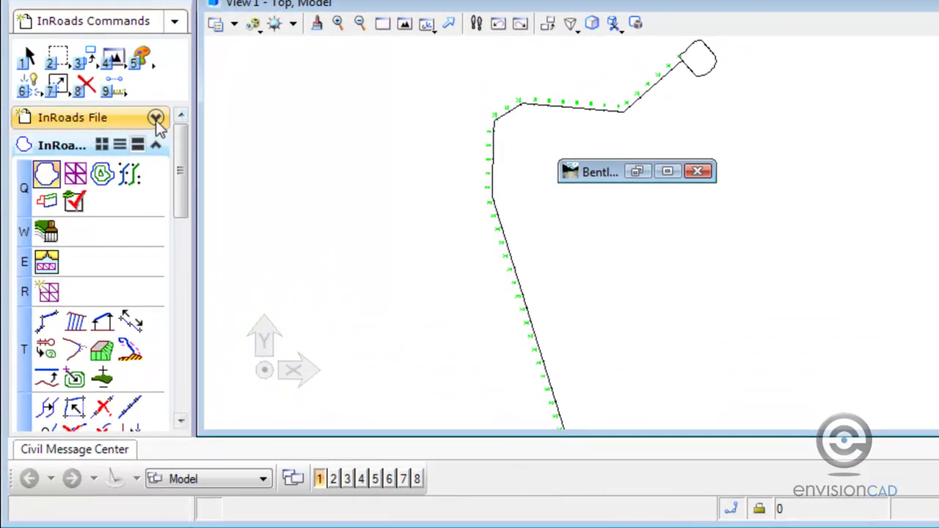
Step: Reopen the Text Import Wizard and keep Standard XYZ format as the wizard to use
{"action": "left_click", "coordinate": [114, 225]}
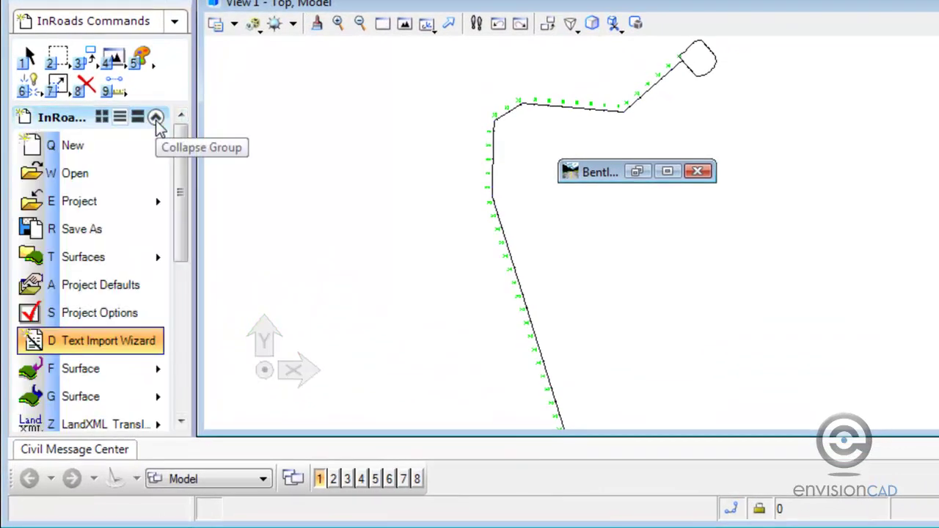
{"action": "left_click", "coordinate": [123, 348]}
{"action": "left_click_drag", "start_coordinate": [478, 174], "coordinate": [388, 59]}
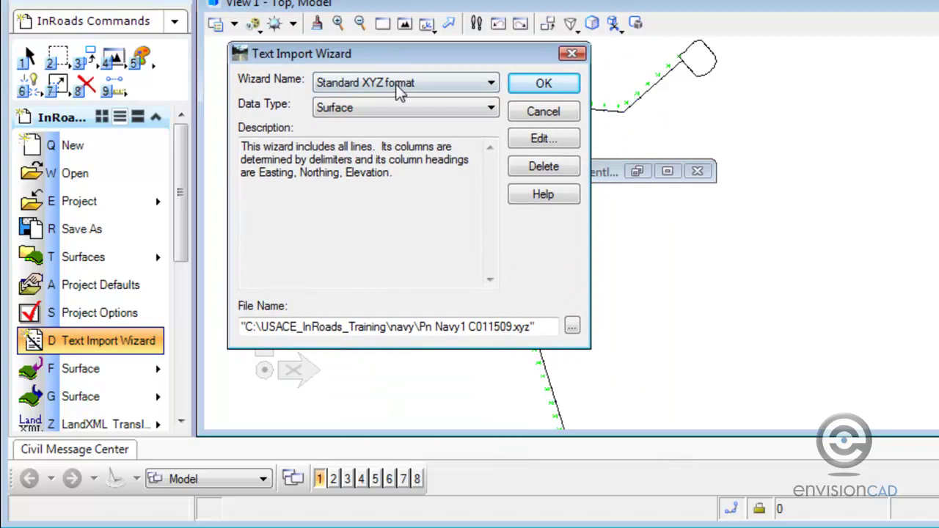
{"action": "left_click", "coordinate": [400, 84]}
{"action": "left_click", "coordinate": [400, 85]}
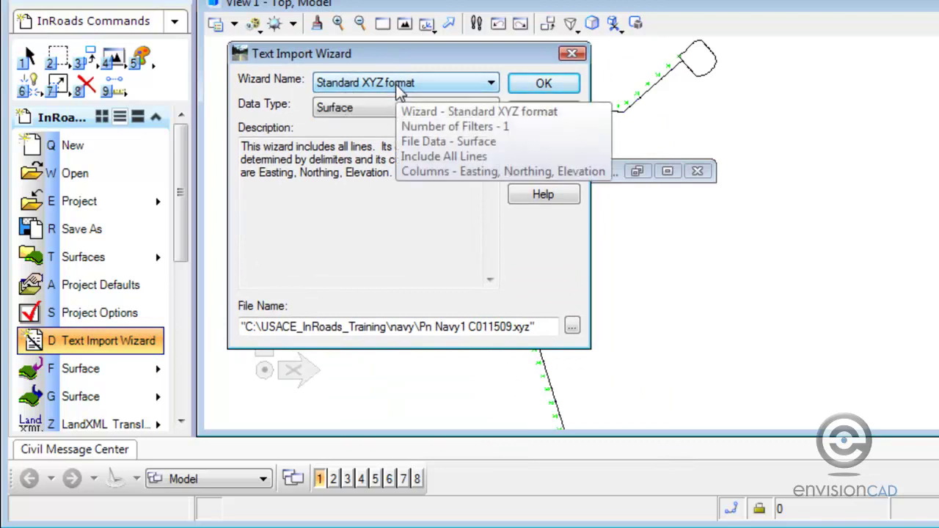
Step: Choose Pn Navy2 C011309.xyz from the navy folder as the file to import, listing all file types
{"action": "left_click", "coordinate": [573, 329]}
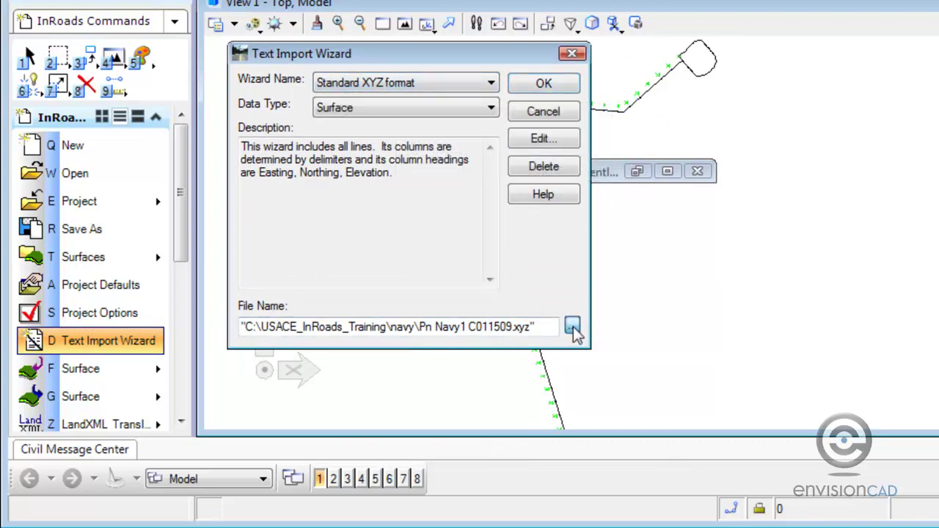
{"action": "left_click", "coordinate": [572, 329]}
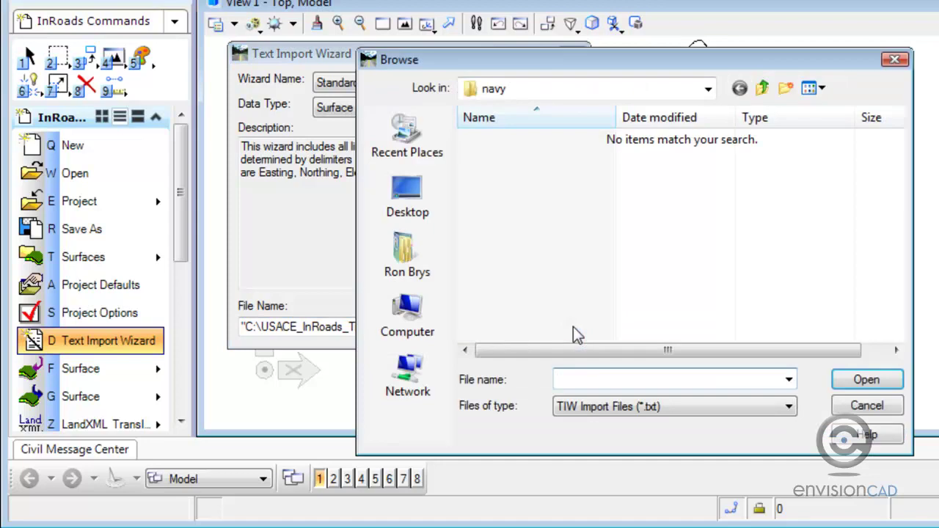
{"action": "left_click", "coordinate": [693, 408]}
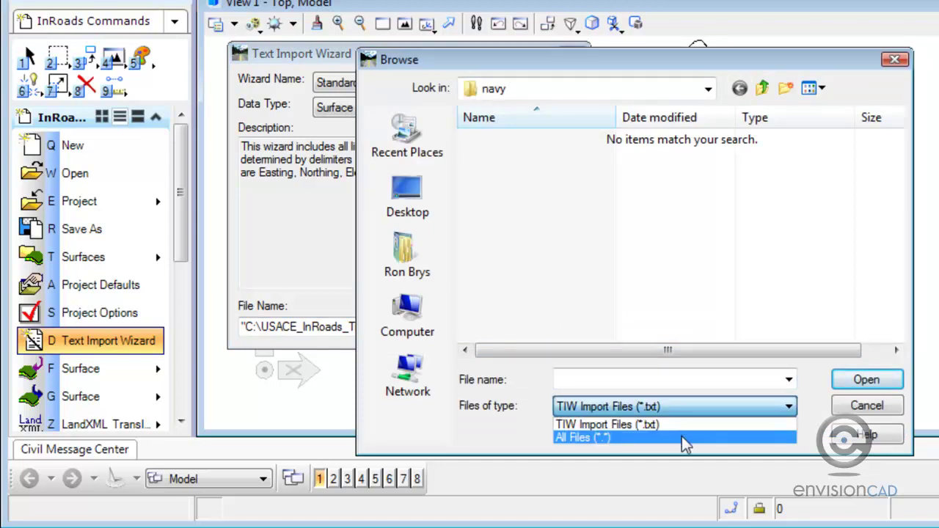
{"action": "left_click", "coordinate": [683, 438]}
{"action": "left_click", "coordinate": [565, 158]}
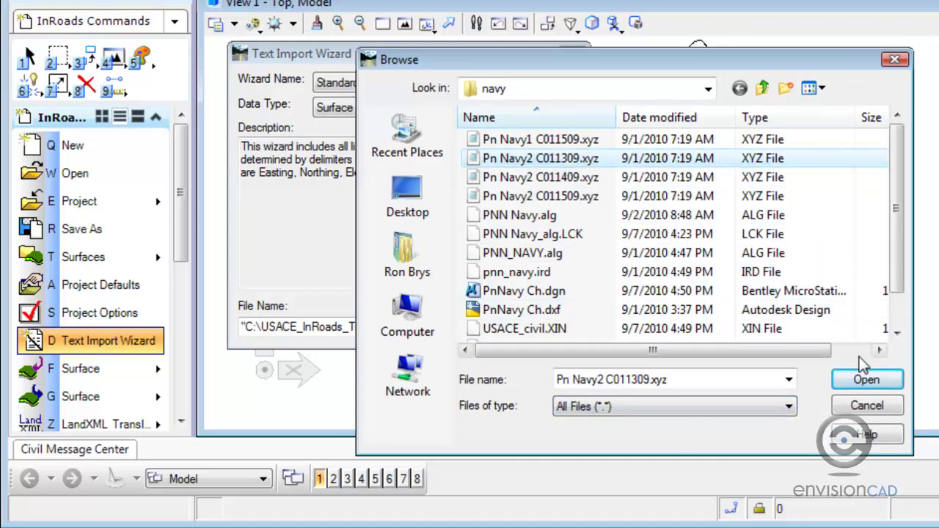
{"action": "left_click", "coordinate": [866, 380]}
Step: Copy the base name of the import file, accept the wizard, and paste it as the surface parent, Pn Navy2 C011309
{"action": "left_click", "coordinate": [495, 326]}
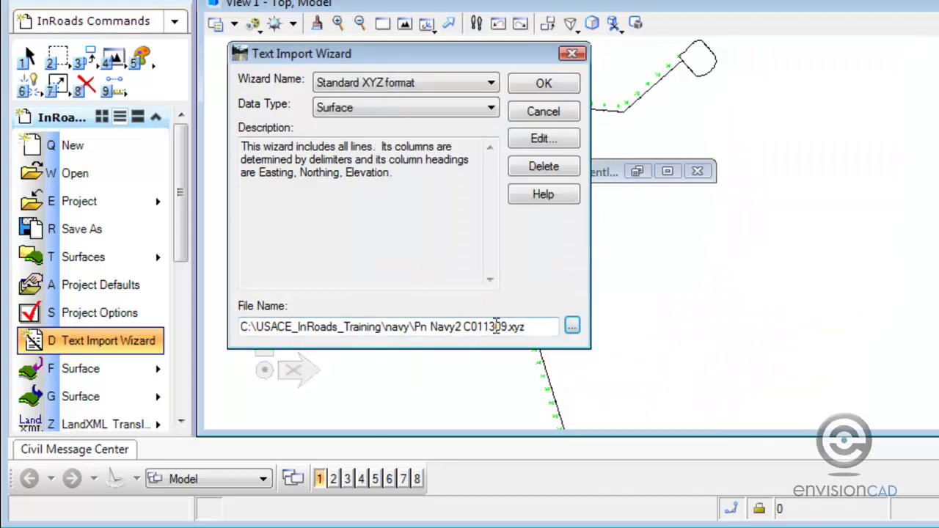
{"action": "left_click_drag", "start_coordinate": [506, 326], "coordinate": [414, 326]}
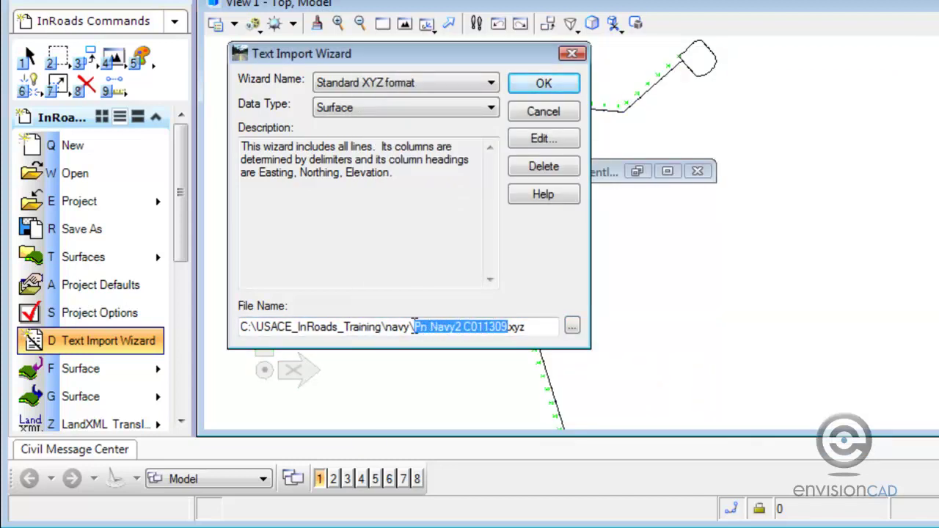
{"action": "right_click", "coordinate": [420, 326]}
{"action": "left_click", "coordinate": [463, 388]}
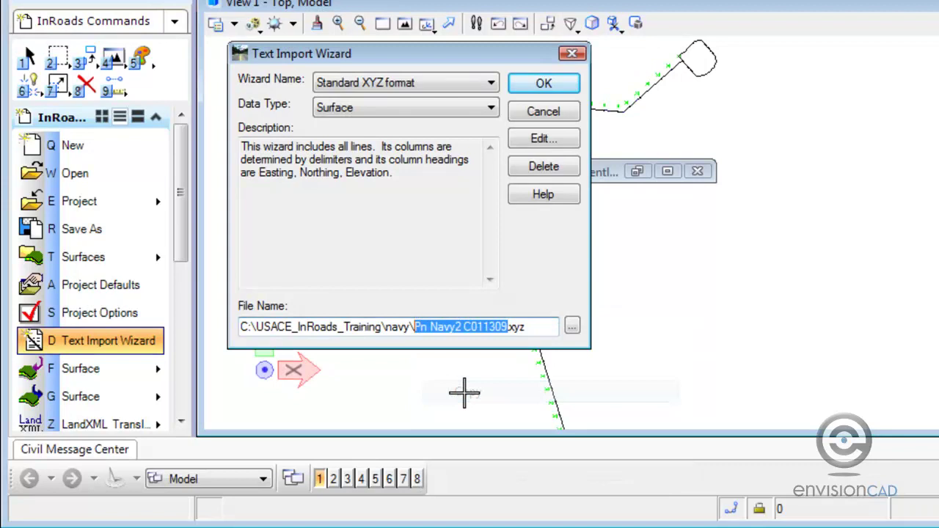
{"action": "left_click", "coordinate": [543, 83]}
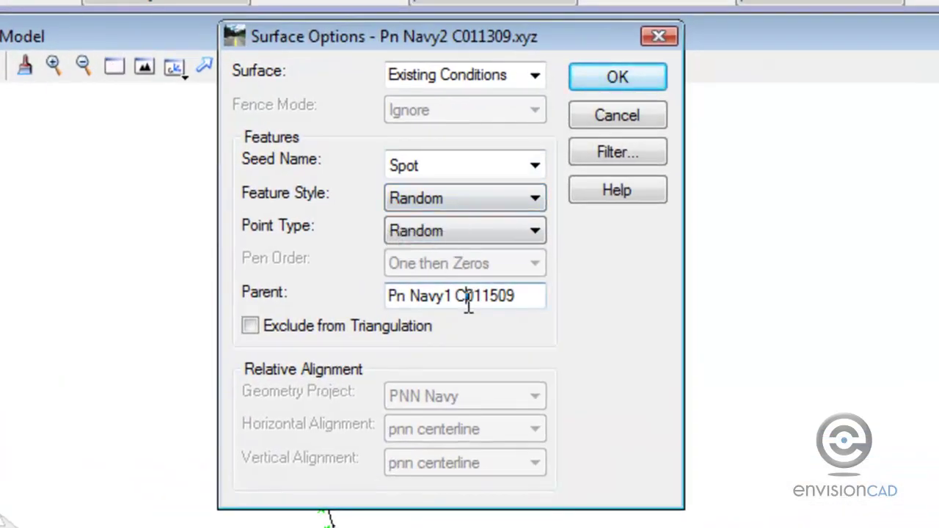
{"action": "left_click_drag", "start_coordinate": [530, 301], "coordinate": [353, 308]}
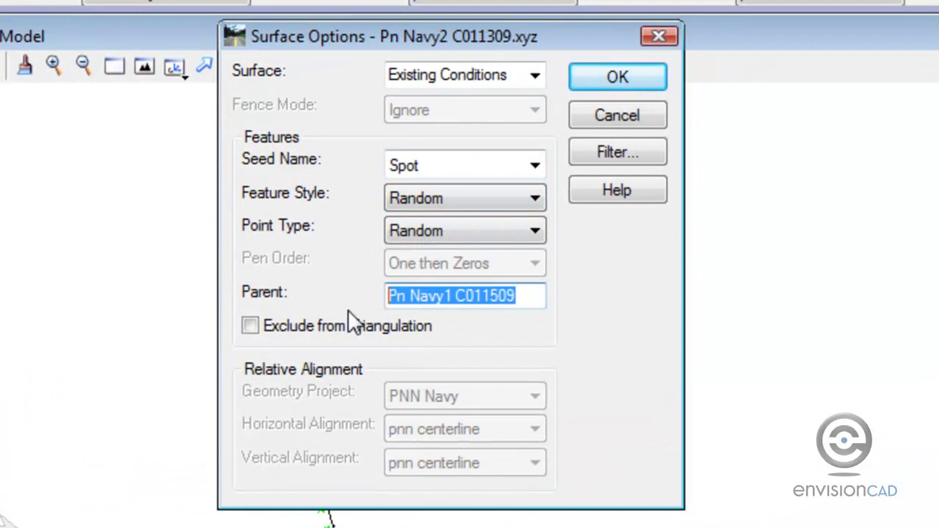
{"action": "right_click", "coordinate": [430, 295]}
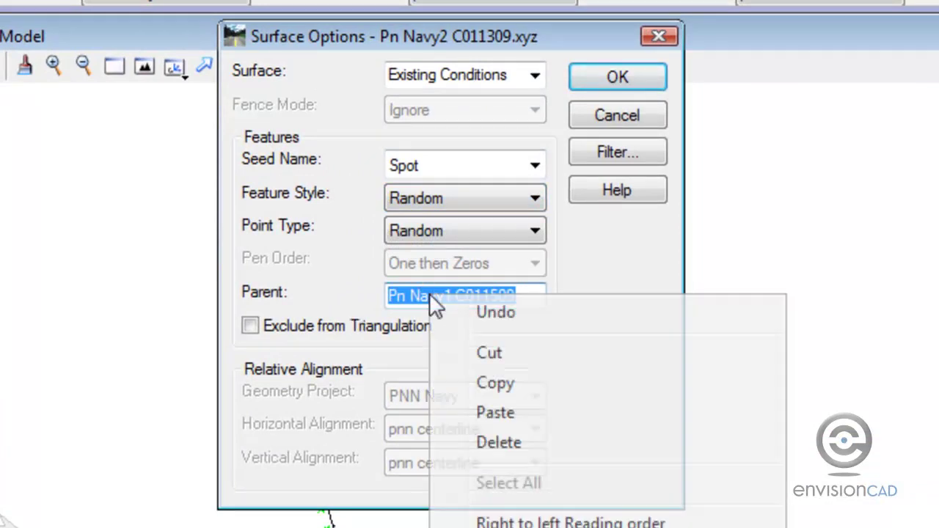
{"action": "left_click", "coordinate": [496, 412]}
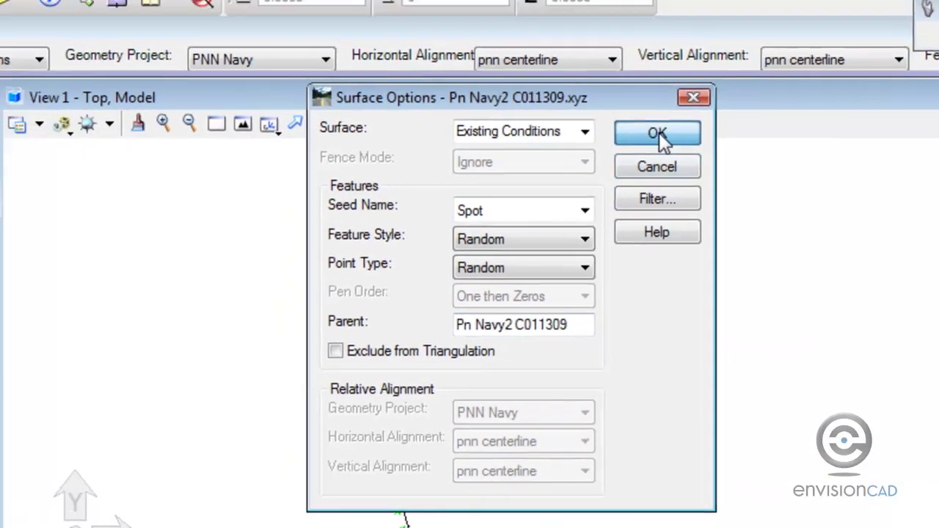
Step: Import the Pn Navy2 C011309 points into the Existing Conditions surface and close the results
{"action": "left_click", "coordinate": [617, 77]}
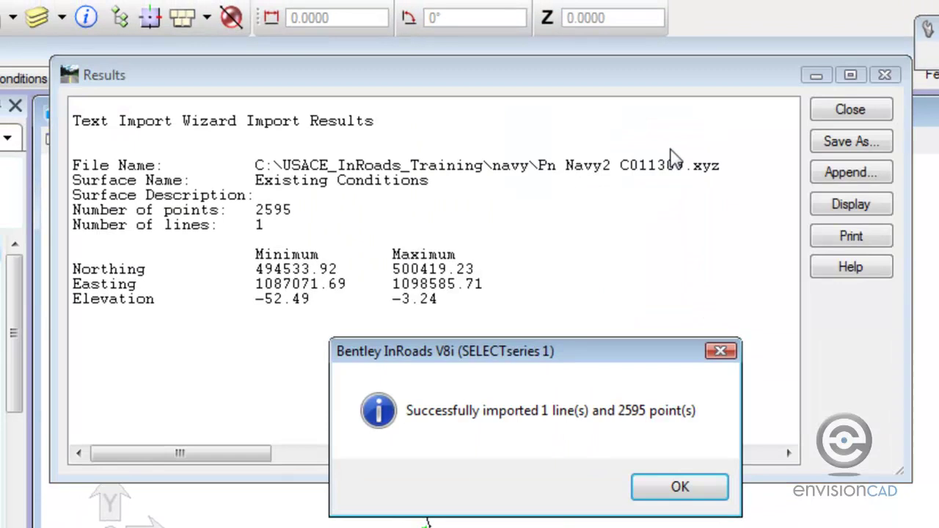
{"action": "left_click", "coordinate": [702, 492]}
{"action": "left_click", "coordinate": [856, 110]}
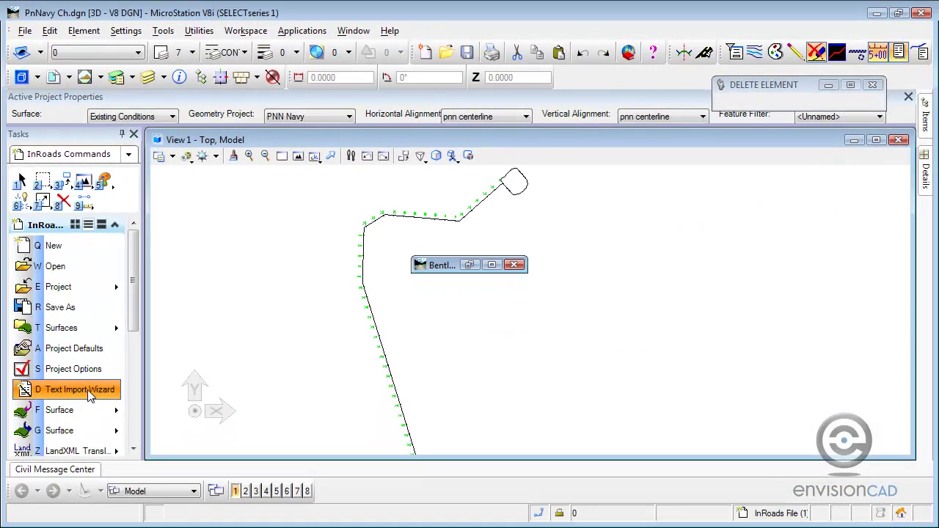
Step: Reopen the Text Import Wizard and choose Pn Navy2 C011409.xyz as the import file, listing all file types
{"action": "left_click", "coordinate": [70, 389]}
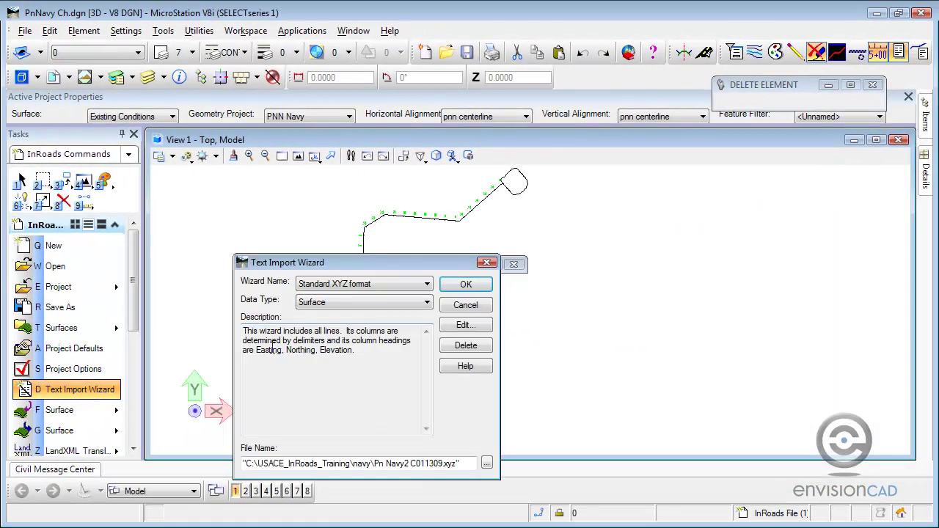
{"action": "left_click", "coordinate": [486, 463]}
{"action": "left_click", "coordinate": [525, 438]}
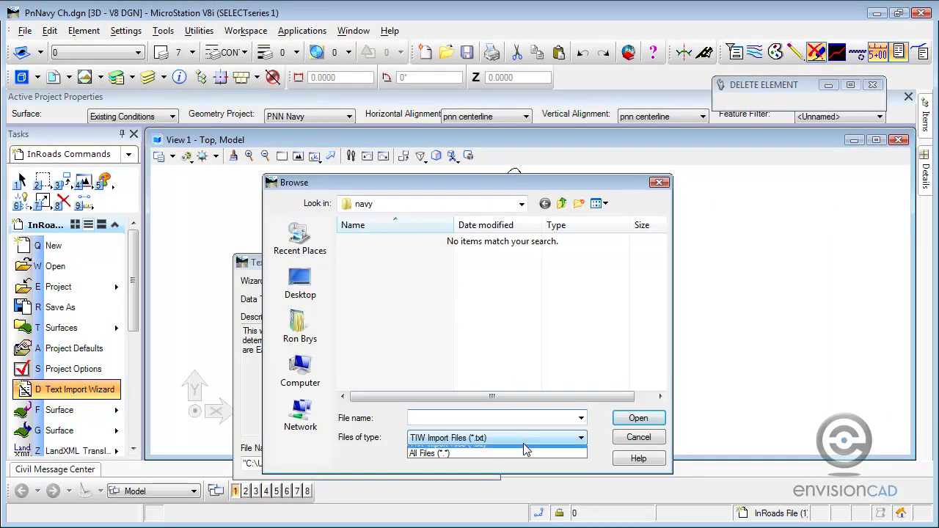
{"action": "left_click", "coordinate": [524, 462]}
{"action": "left_click", "coordinate": [421, 271]}
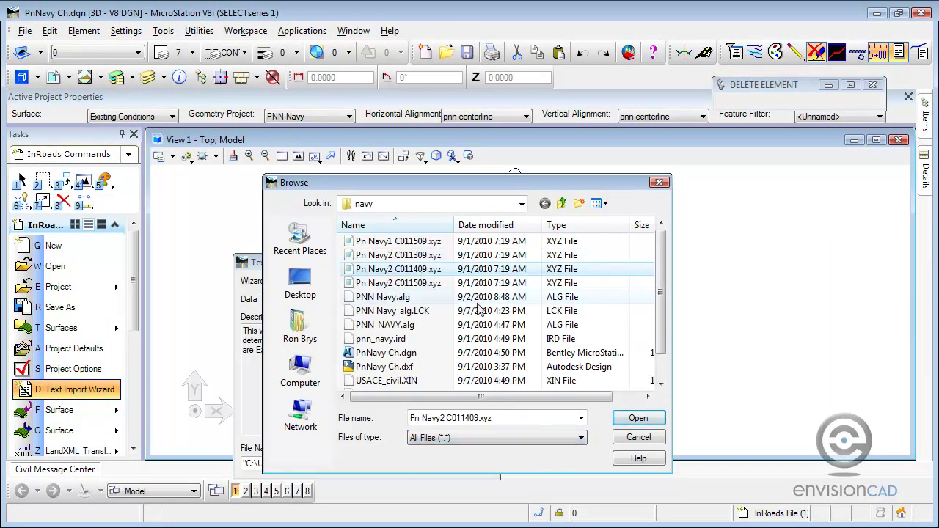
{"action": "left_click", "coordinate": [637, 417]}
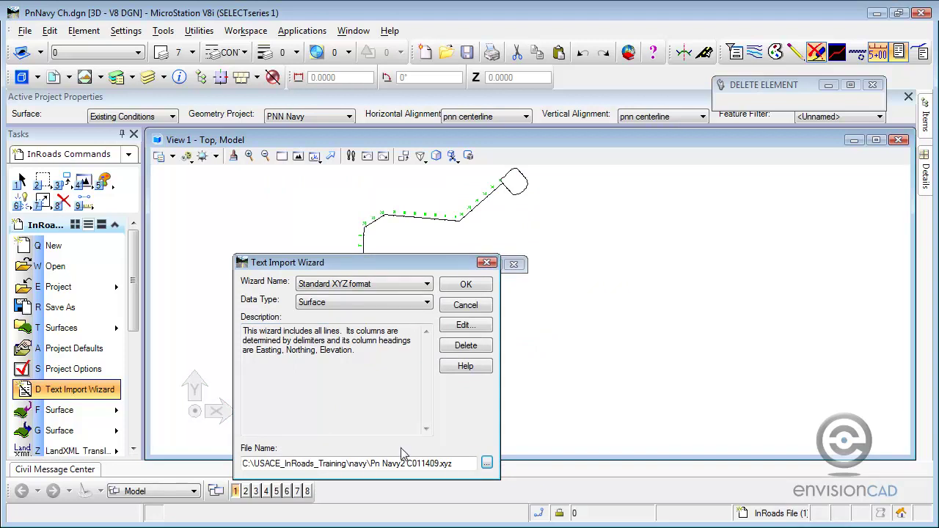
Step: Copy the base name of the second Navy2 file, accept the wizard, and paste it as the parent, Pn Navy2 C011409
{"action": "left_click_drag", "start_coordinate": [429, 461], "coordinate": [370, 460]}
{"action": "right_click", "coordinate": [370, 460]}
{"action": "left_click", "coordinate": [407, 312]}
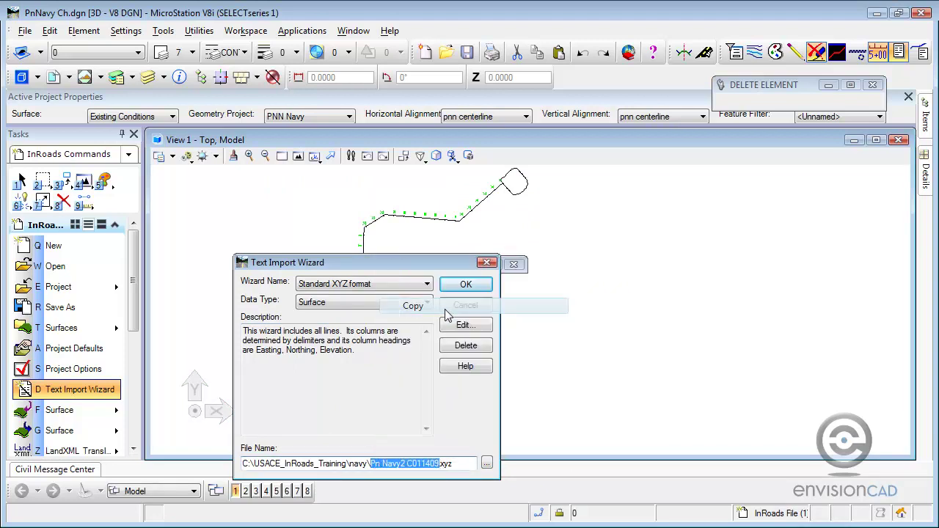
{"action": "left_click", "coordinate": [464, 286]}
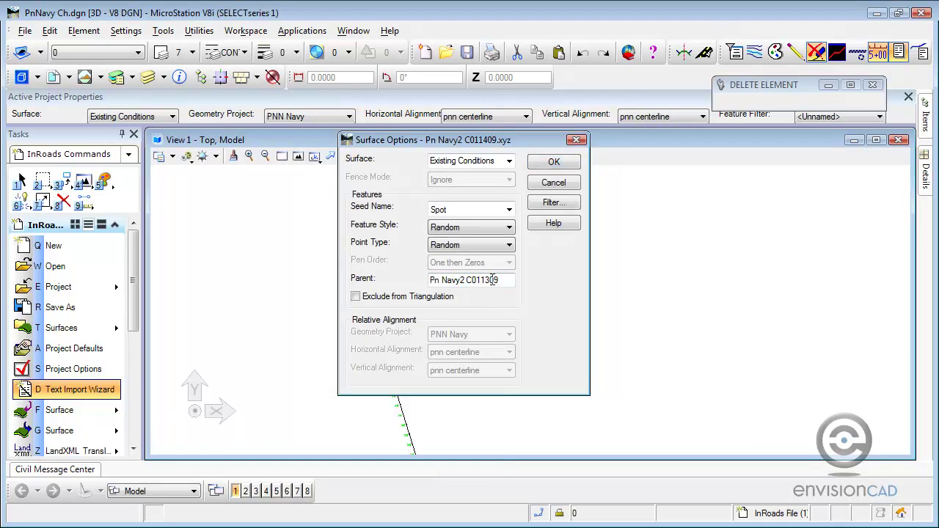
{"action": "left_click_drag", "start_coordinate": [491, 280], "coordinate": [431, 279]}
{"action": "right_click", "coordinate": [440, 278]}
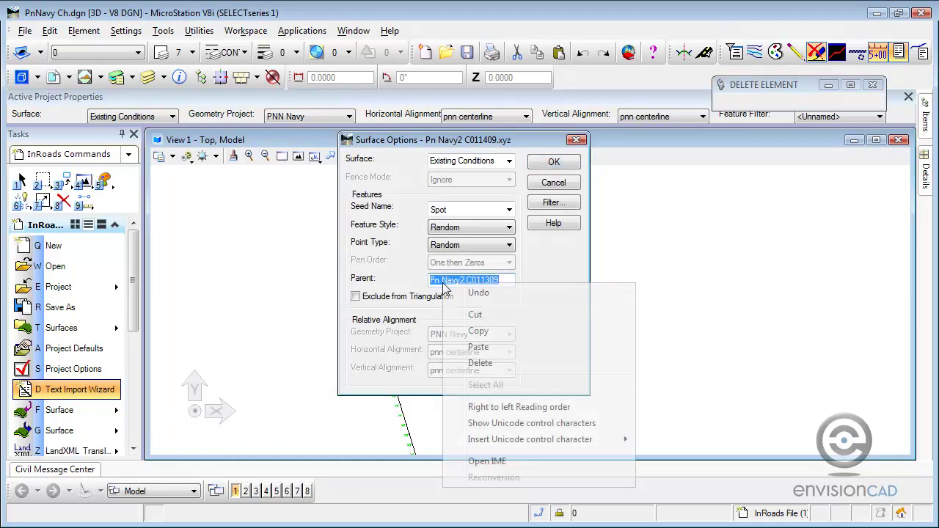
{"action": "left_click", "coordinate": [478, 347]}
Step: Import the Pn Navy2 C011409 points into the Existing Conditions surface and close the results
{"action": "left_click", "coordinate": [554, 162]}
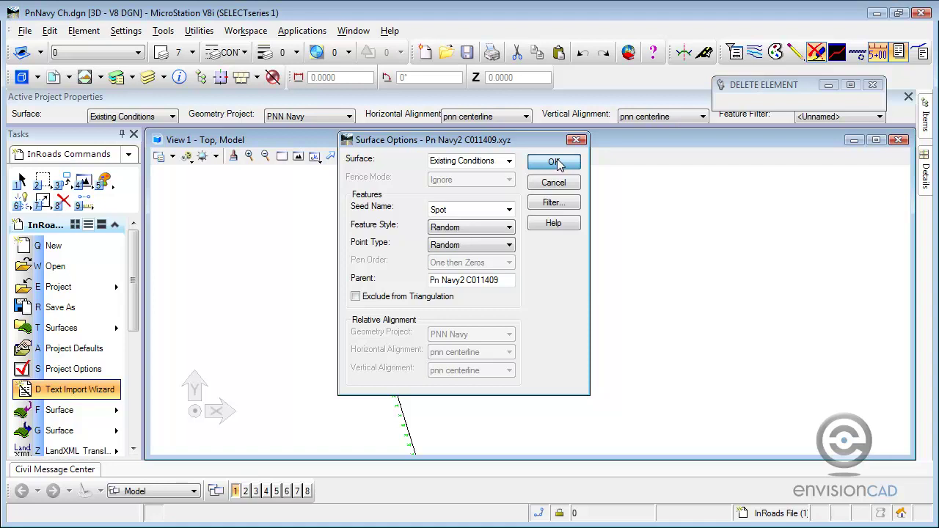
{"action": "left_click", "coordinate": [573, 384]}
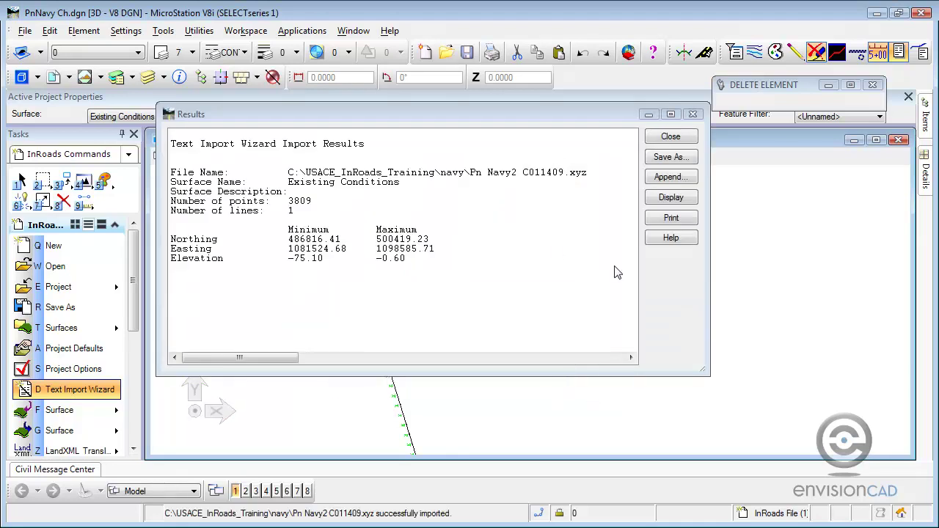
{"action": "left_click", "coordinate": [670, 138]}
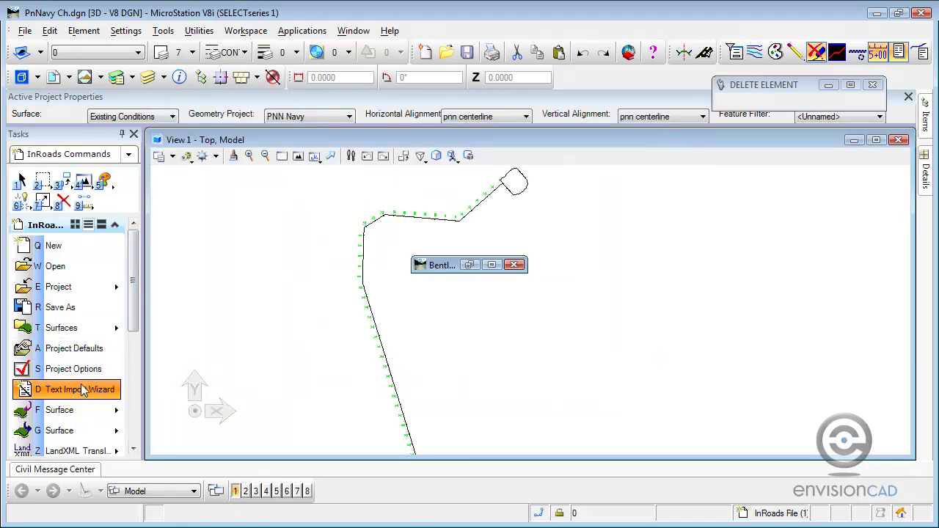
Step: Start the Text Import Wizard again and choose Pn Navy2 C011509.xyz as the import file, listing all file types
{"action": "left_click", "coordinate": [101, 396]}
{"action": "left_click", "coordinate": [487, 462]}
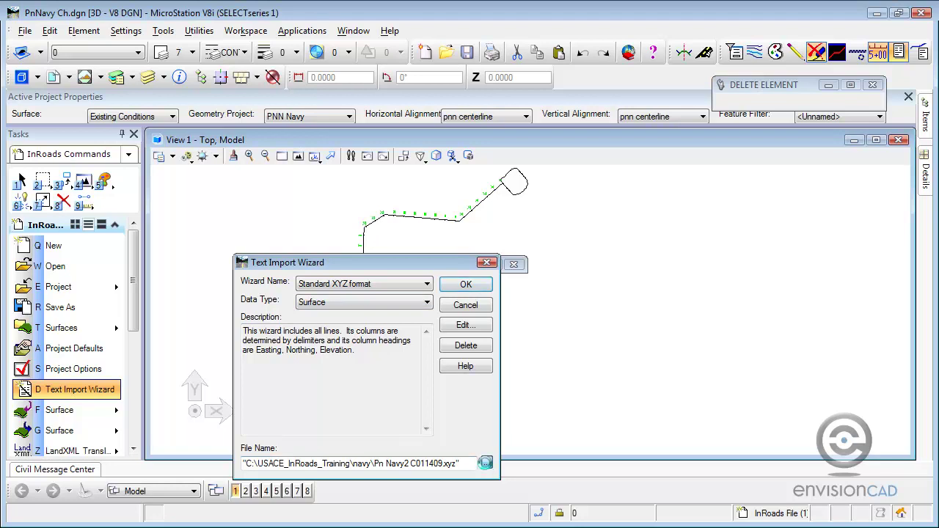
{"action": "left_click", "coordinate": [481, 438]}
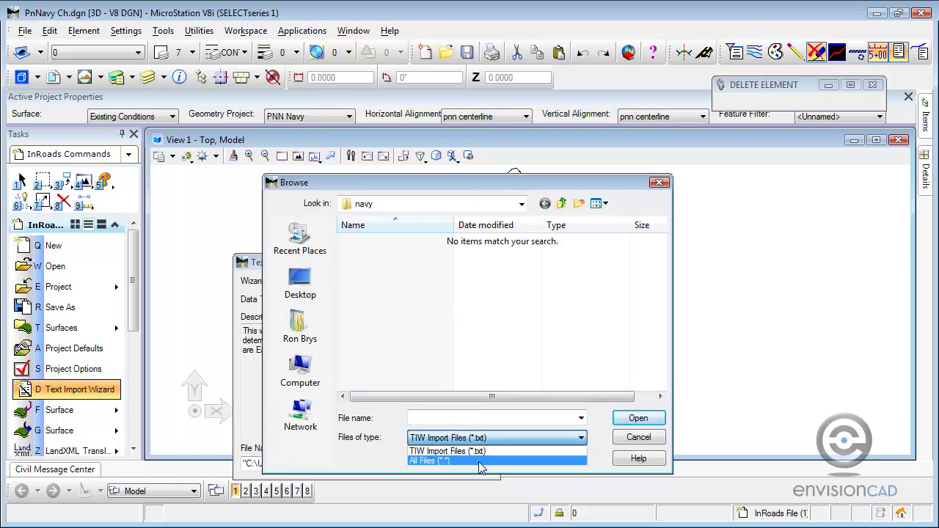
{"action": "left_click", "coordinate": [481, 462]}
{"action": "left_click", "coordinate": [416, 283]}
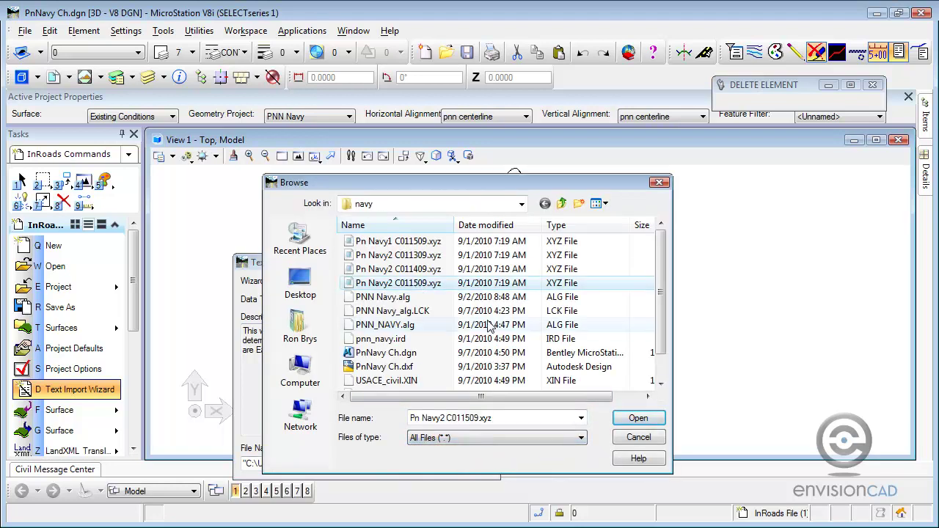
{"action": "left_click", "coordinate": [638, 417]}
Step: Copy the base name of the last Navy2 file, accept the wizard, and paste it as the parent, Pn Navy2 C011509
{"action": "left_click", "coordinate": [440, 463]}
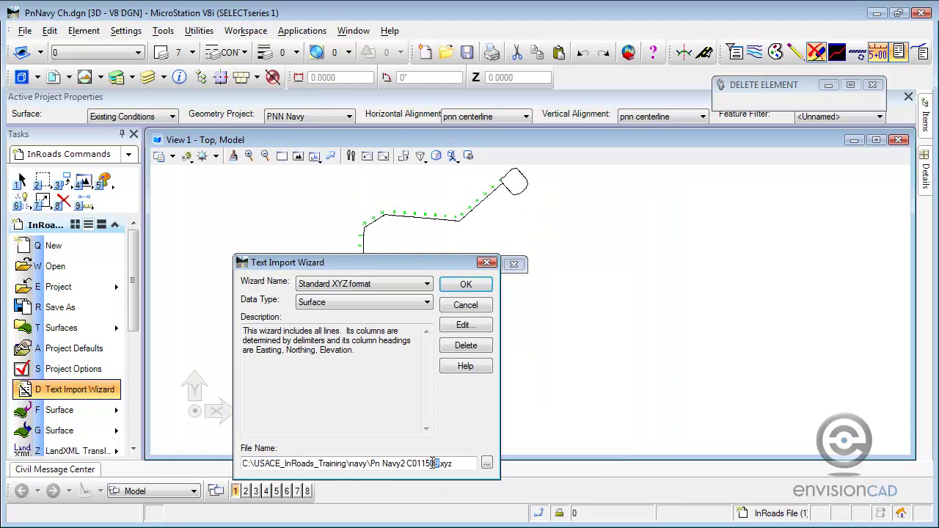
{"action": "left_click_drag", "start_coordinate": [434, 464], "coordinate": [382, 464]}
{"action": "right_click", "coordinate": [376, 464]}
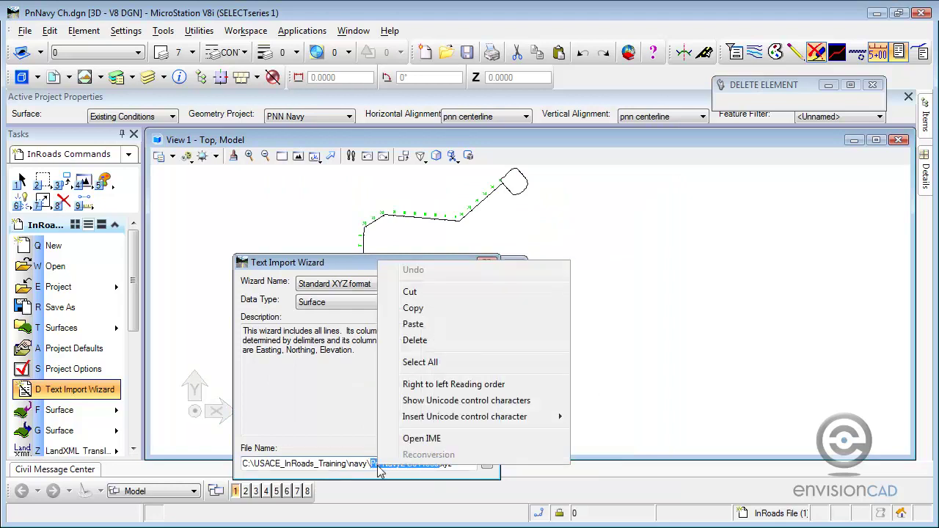
{"action": "left_click", "coordinate": [418, 317]}
{"action": "left_click", "coordinate": [468, 285]}
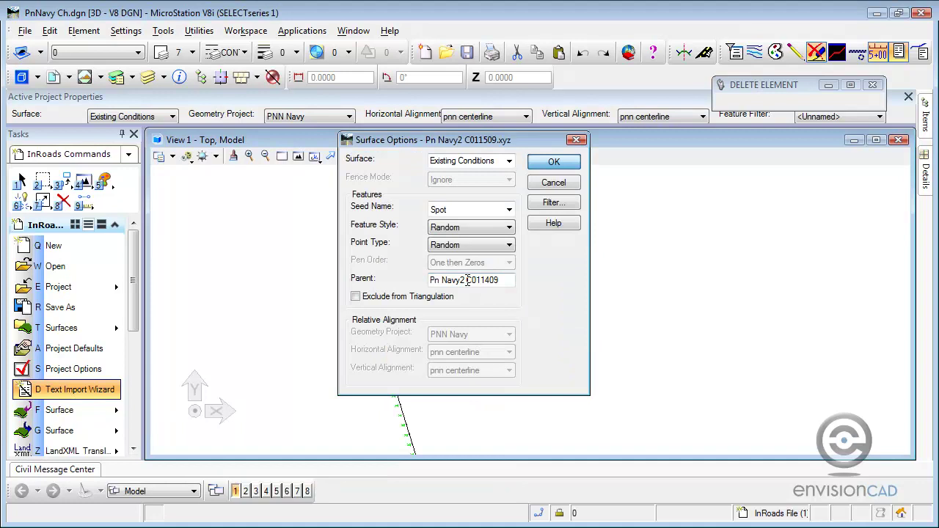
{"action": "left_click_drag", "start_coordinate": [503, 280], "coordinate": [431, 279]}
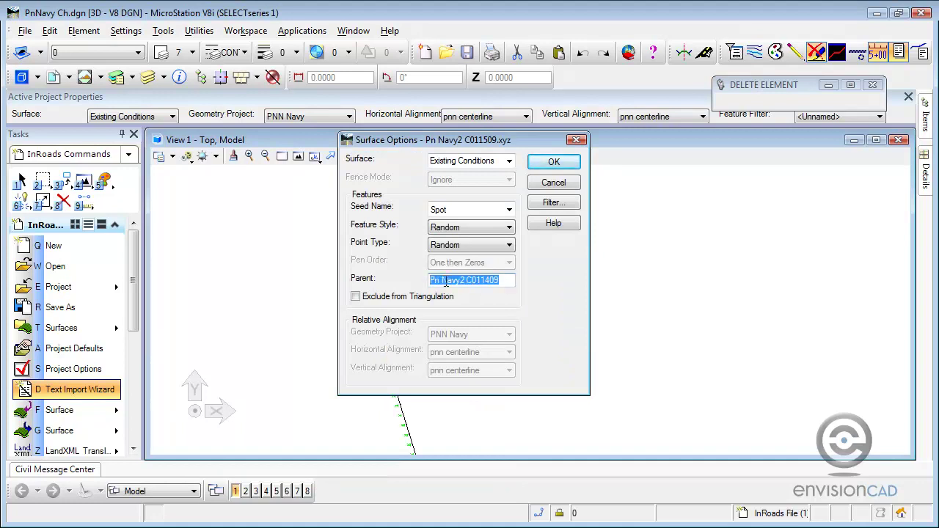
{"action": "right_click", "coordinate": [447, 281]}
{"action": "left_click", "coordinate": [482, 345]}
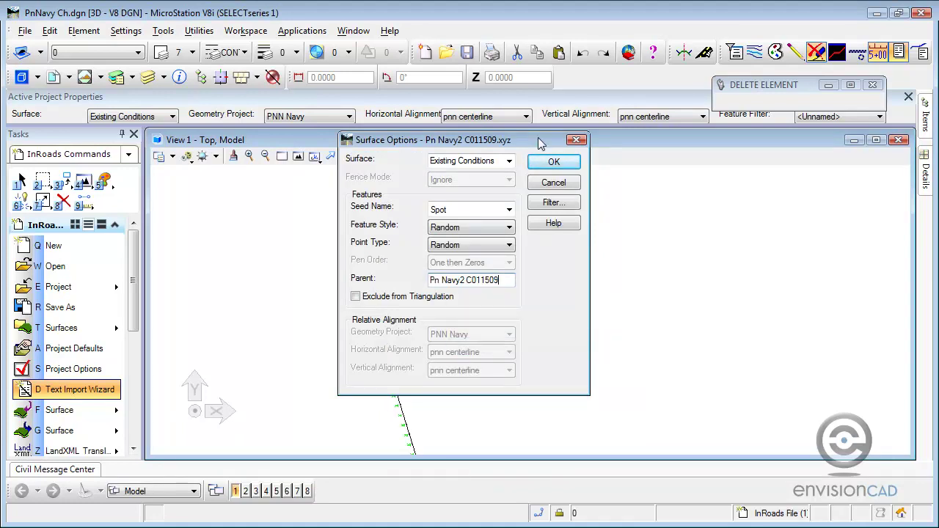
Step: Import the Pn Navy2 C011509 points into the Existing Conditions surface and close the results
{"action": "left_click", "coordinate": [554, 161]}
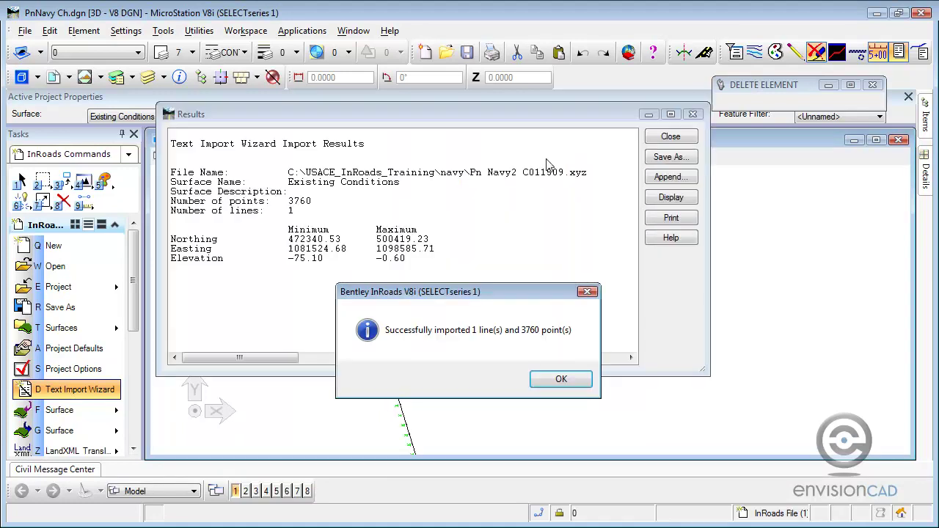
{"action": "left_click", "coordinate": [561, 379]}
{"action": "left_click", "coordinate": [671, 138]}
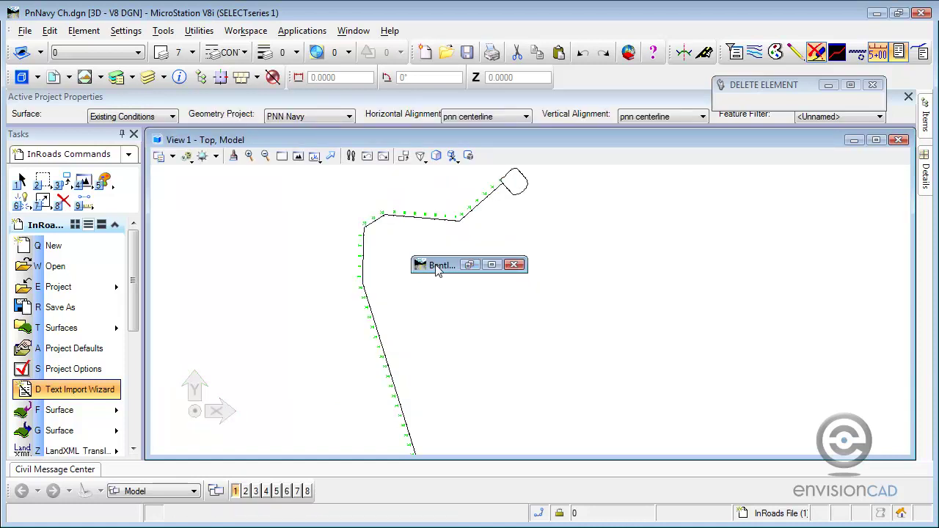
Step: Move the minimized InRoads window aside and display the perimeter of the Existing Conditions surface, accepting re-triangulation
{"action": "left_click_drag", "start_coordinate": [437, 270], "coordinate": [390, 483]}
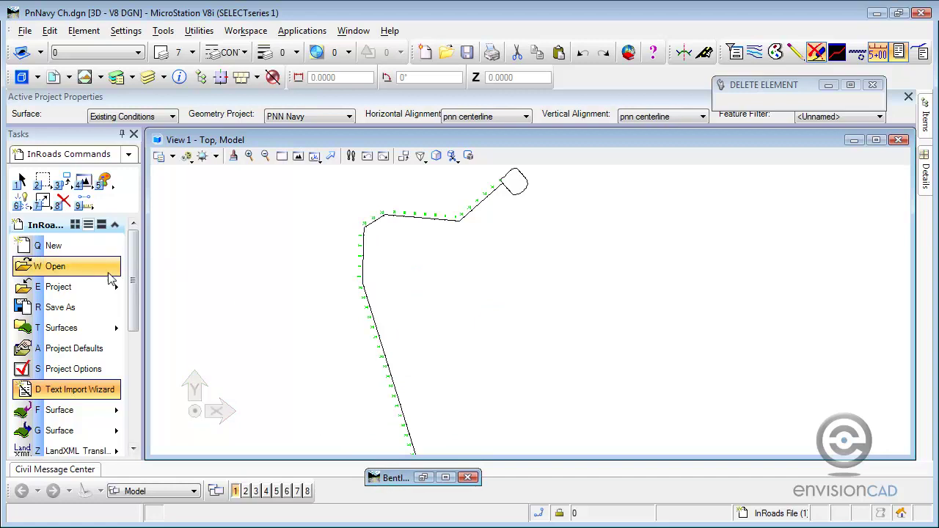
{"action": "left_click_drag", "start_coordinate": [134, 278], "coordinate": [133, 352]}
{"action": "left_click", "coordinate": [74, 369]}
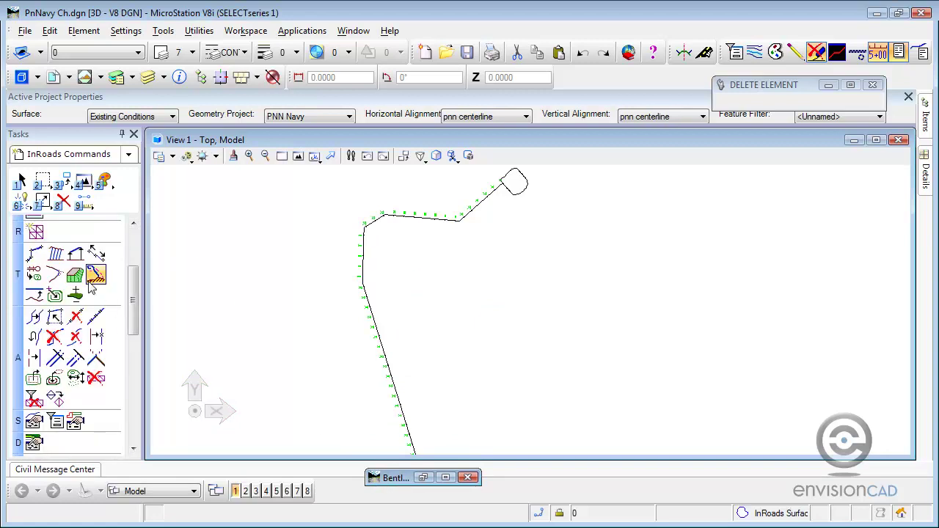
{"action": "left_click_drag", "start_coordinate": [133, 300], "coordinate": [133, 262]}
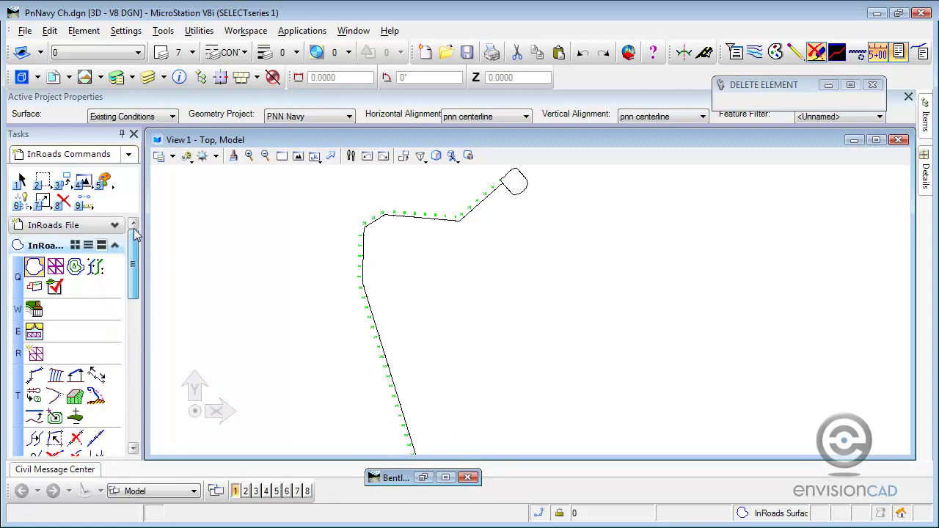
{"action": "left_click", "coordinate": [34, 267]}
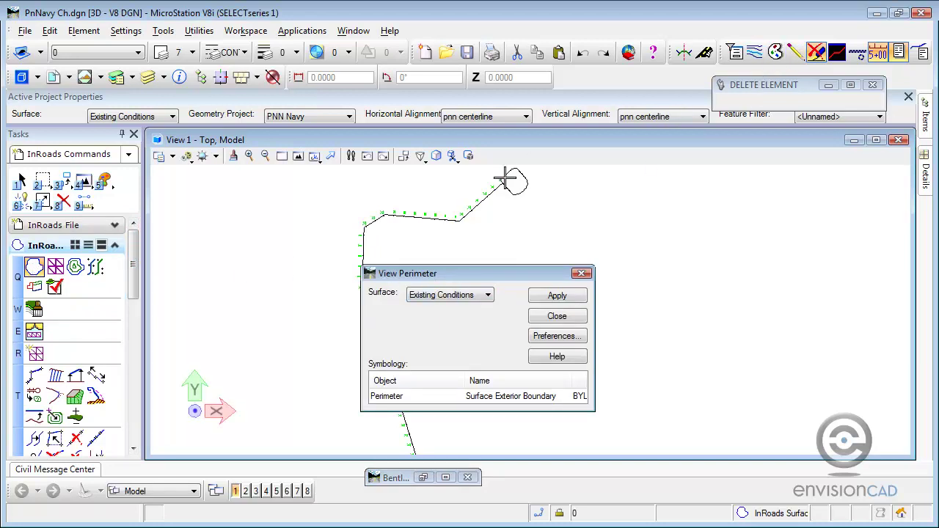
{"action": "left_click", "coordinate": [557, 296]}
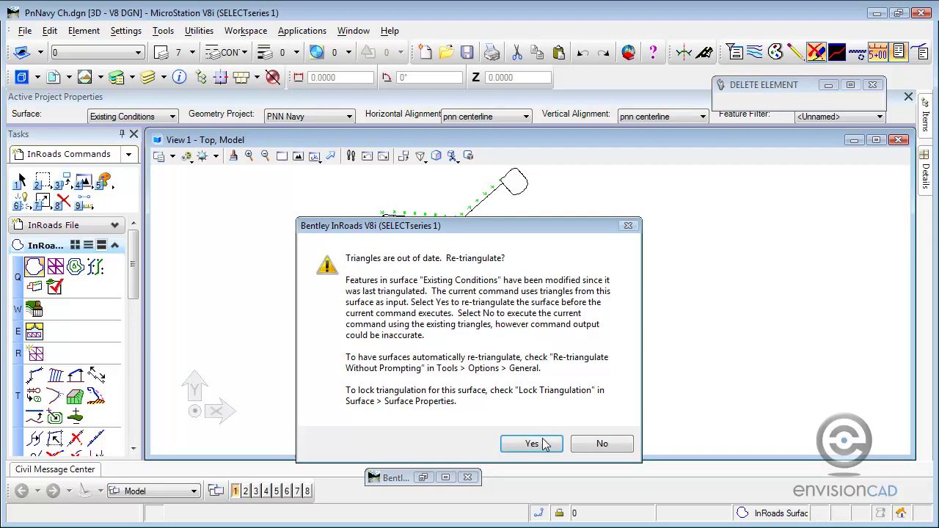
{"action": "left_click", "coordinate": [532, 443]}
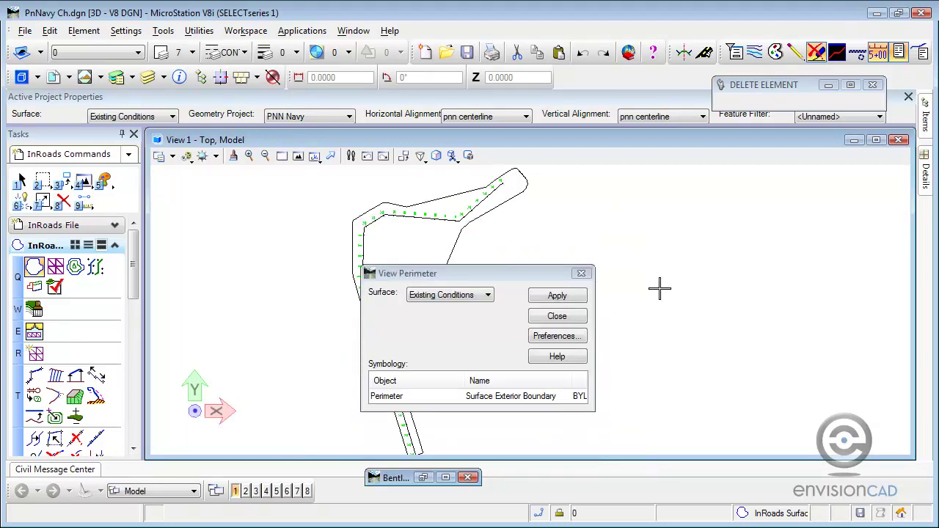
{"action": "left_click", "coordinate": [558, 317]}
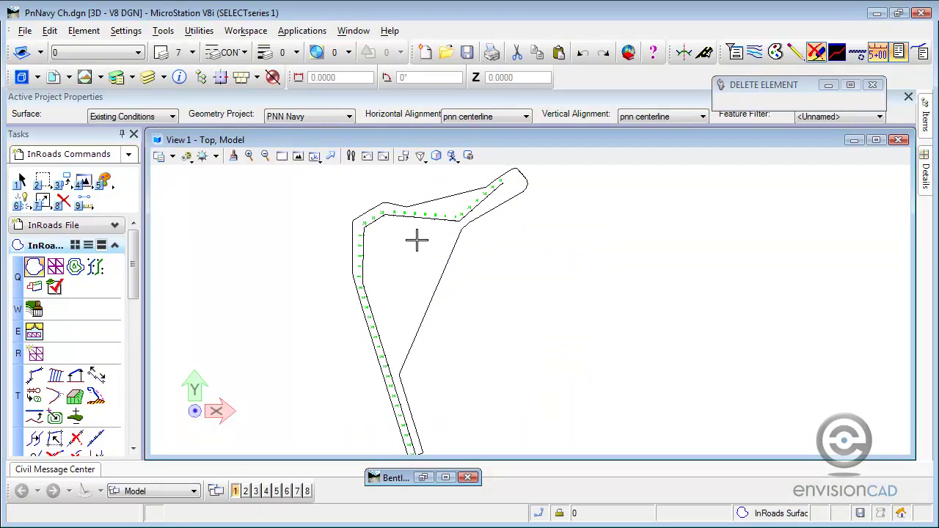
Step: Review the elevation range and data totals in the surface properties of Existing Conditions, and close them
{"action": "left_click", "coordinate": [114, 246]}
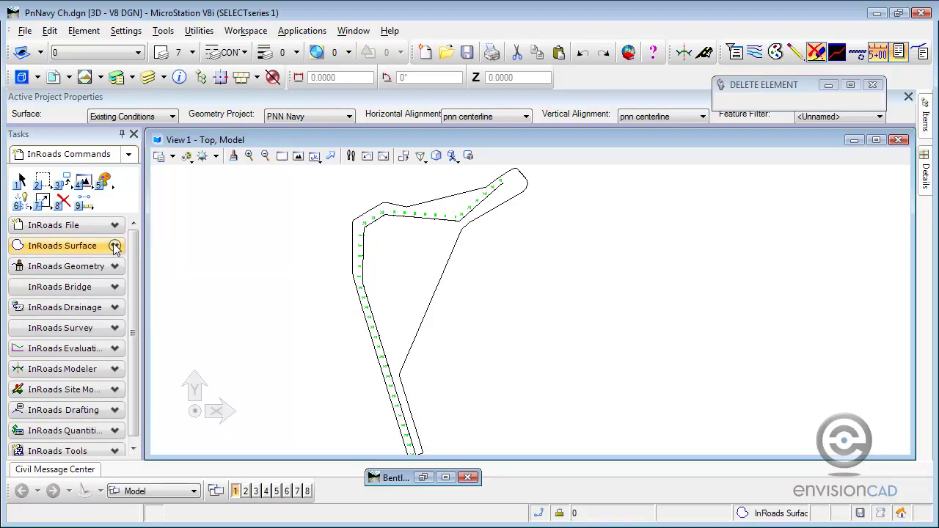
{"action": "left_click", "coordinate": [115, 247]}
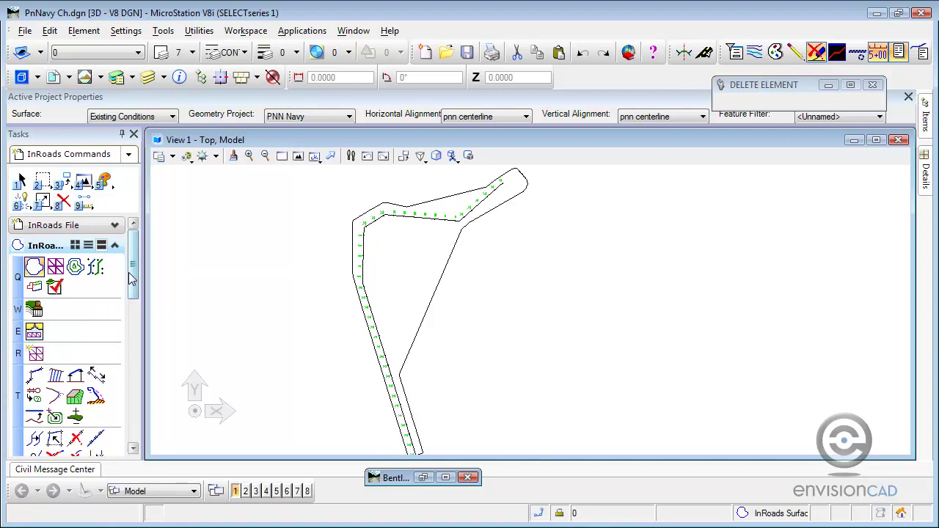
{"action": "left_click_drag", "start_coordinate": [130, 277], "coordinate": [164, 320]}
{"action": "left_click", "coordinate": [37, 341]}
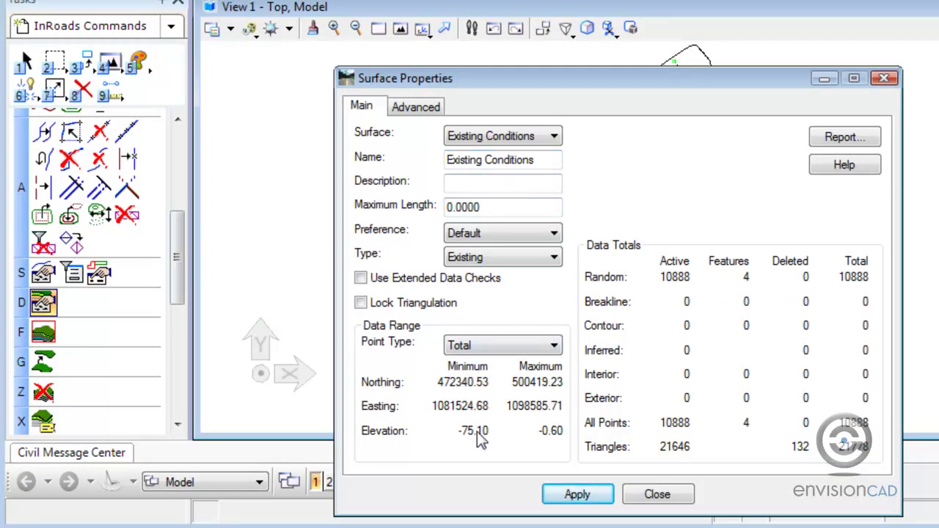
{"action": "left_click", "coordinate": [656, 495]}
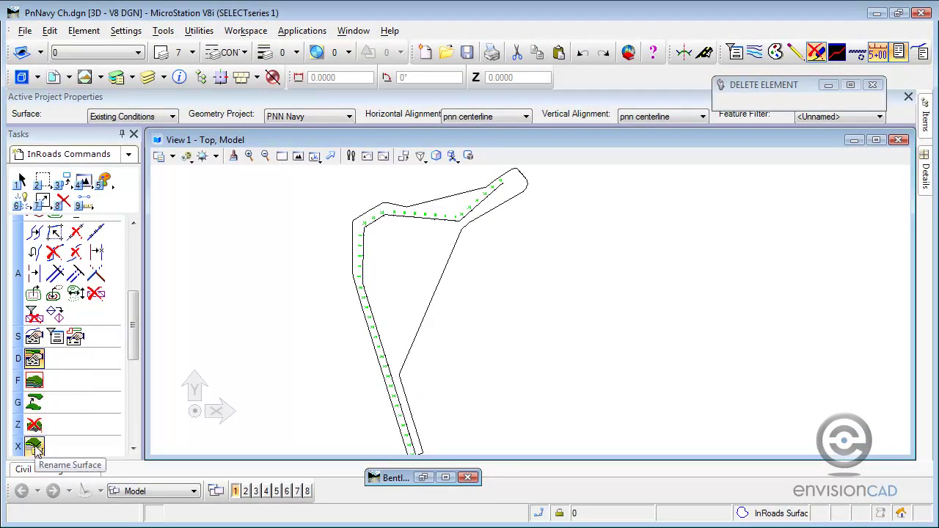
Step: Restore the InRoads window and open the feature properties of the Existing Conditions surface
{"action": "left_click_drag", "start_coordinate": [137, 339], "coordinate": [139, 372]}
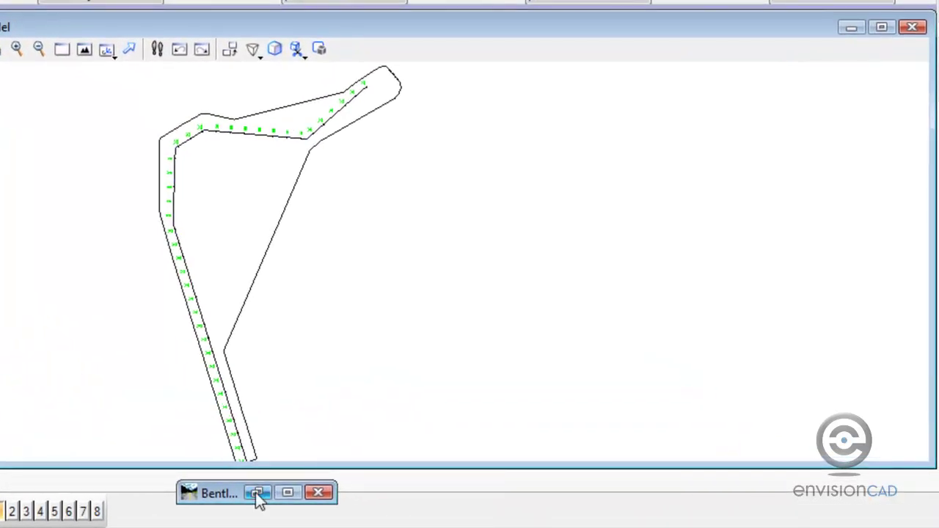
{"action": "left_click", "coordinate": [386, 481]}
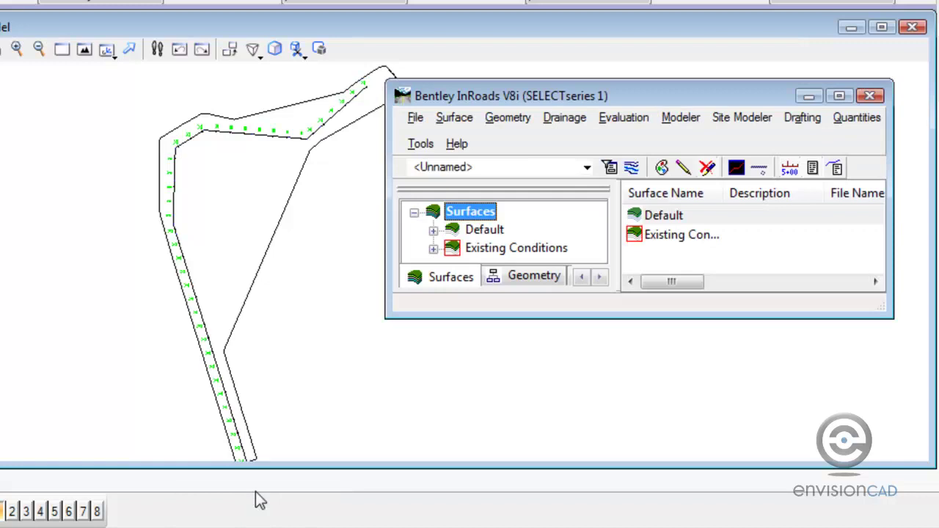
{"action": "left_click", "coordinate": [454, 117]}
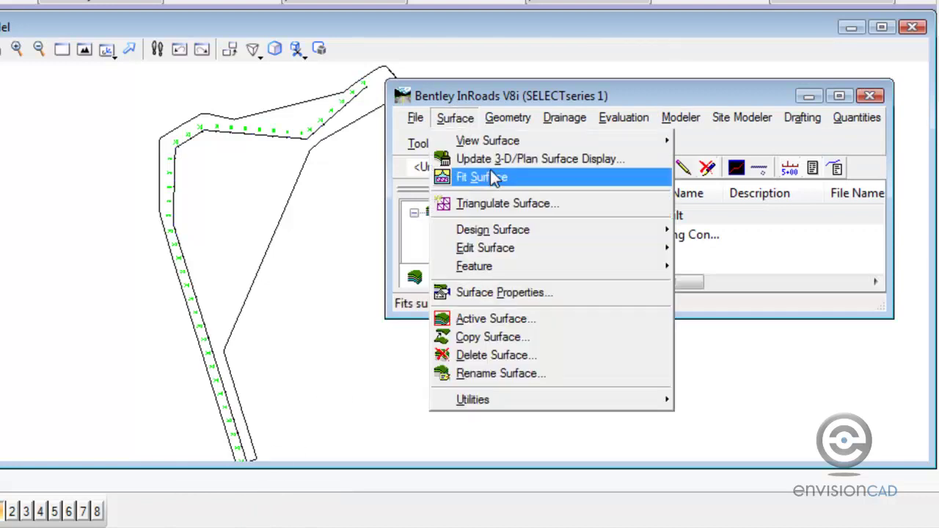
{"action": "mouse_move", "coordinate": [503, 268]}
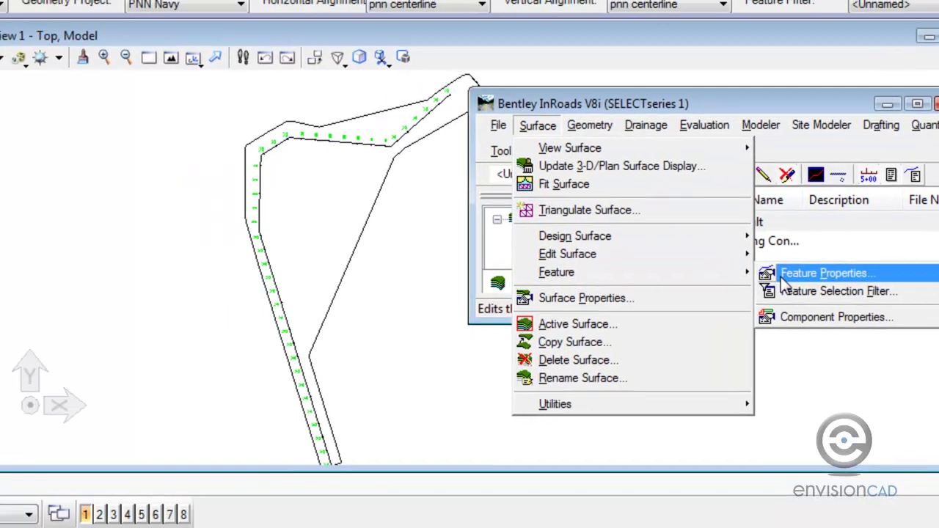
{"action": "left_click", "coordinate": [706, 270]}
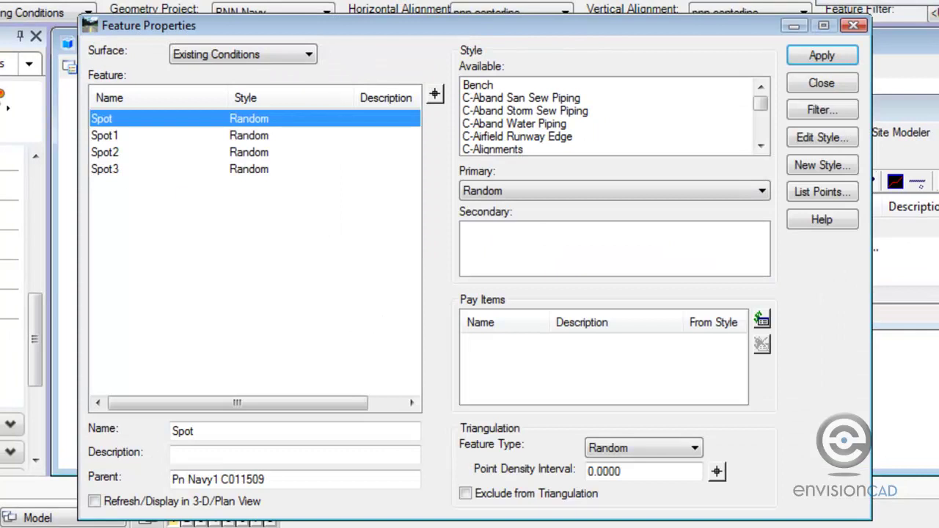
Step: Check the parent names of the imported features Spot1, Spot2 and Spot3, and close the feature properties
{"action": "left_click", "coordinate": [106, 137]}
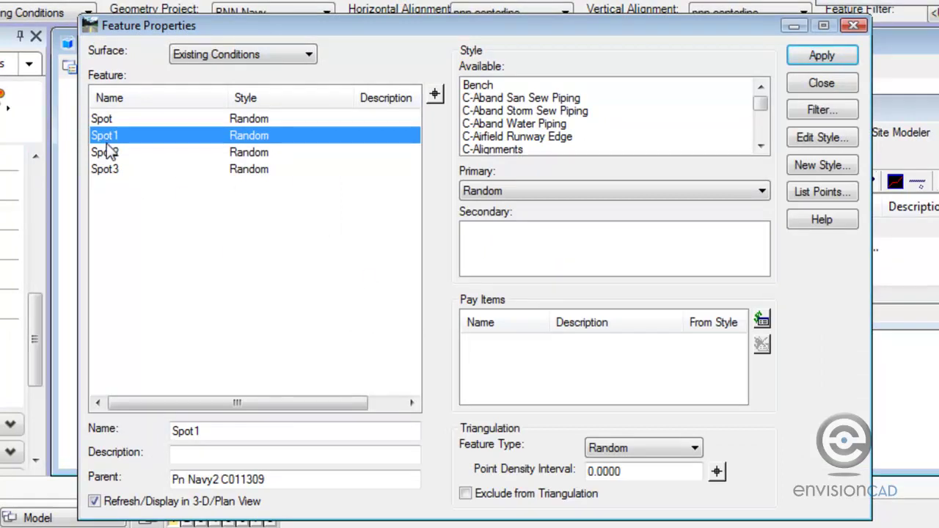
{"action": "left_click", "coordinate": [107, 154]}
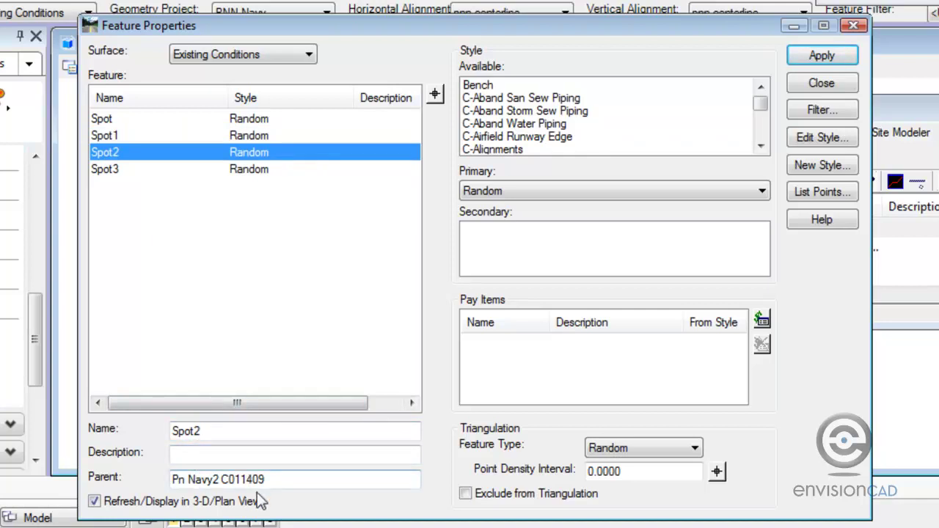
{"action": "left_click", "coordinate": [112, 168]}
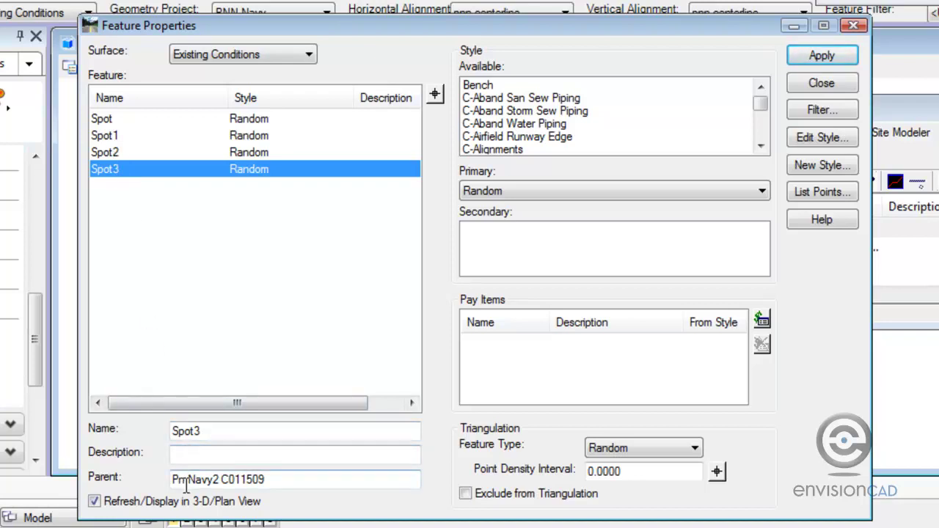
{"action": "left_click_drag", "start_coordinate": [280, 480], "coordinate": [171, 471]}
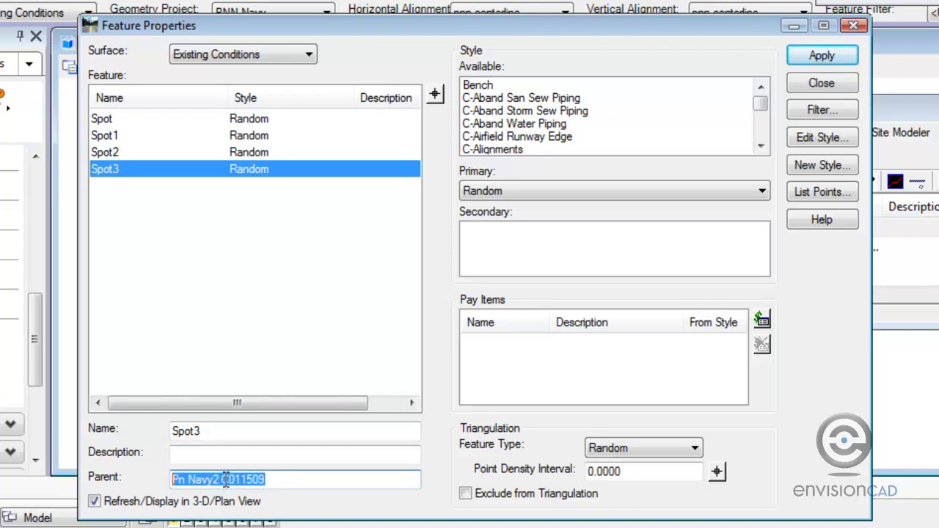
{"action": "left_click", "coordinate": [248, 151]}
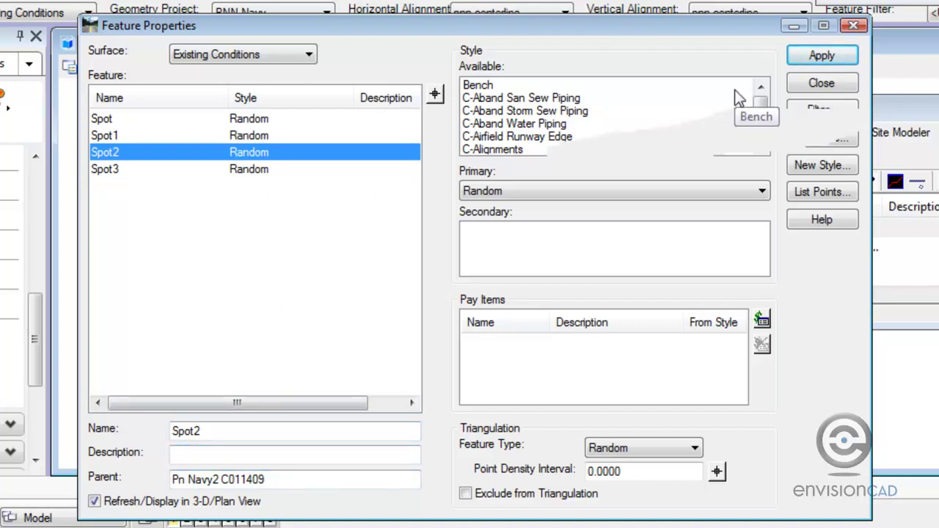
{"action": "left_click", "coordinate": [821, 84]}
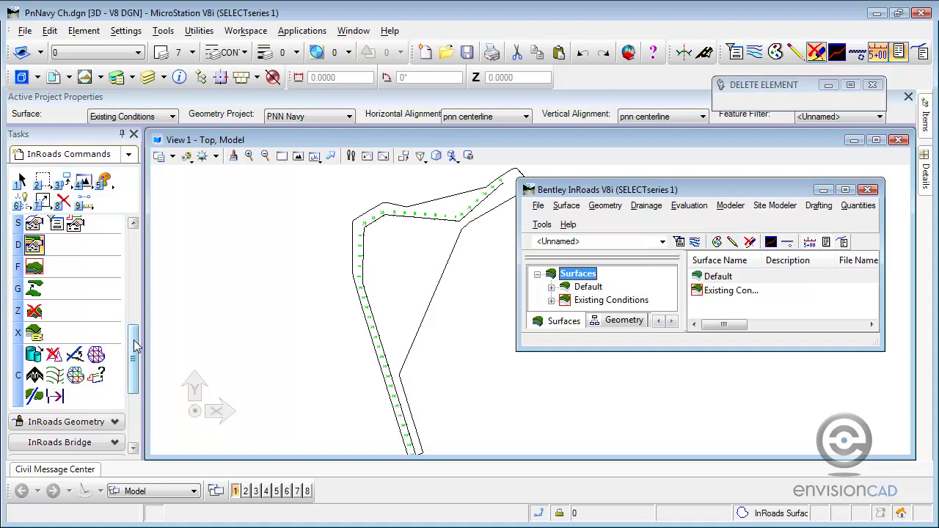
Step: Display the triangles of the Existing Conditions surface and inspect the long ones spanning the channel bend
{"action": "left_click_drag", "start_coordinate": [136, 347], "coordinate": [135, 254]}
{"action": "left_click", "coordinate": [55, 267]}
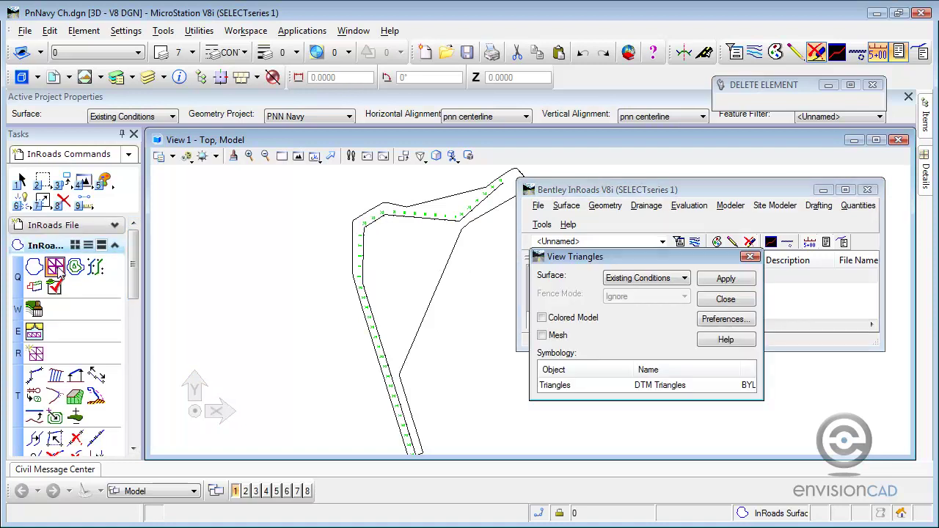
{"action": "left_click", "coordinate": [725, 279]}
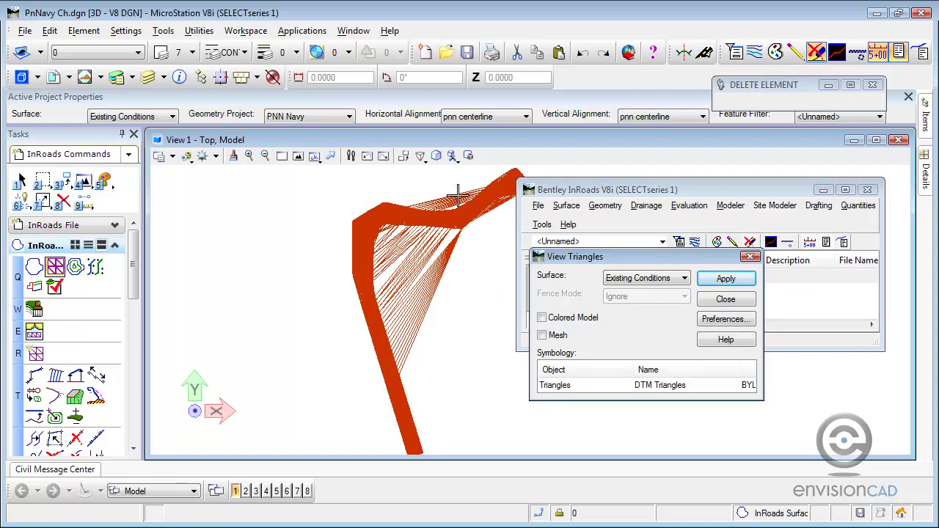
{"action": "scroll", "coordinate": [457, 139], "scroll_direction": "up", "scroll_amount": 3}
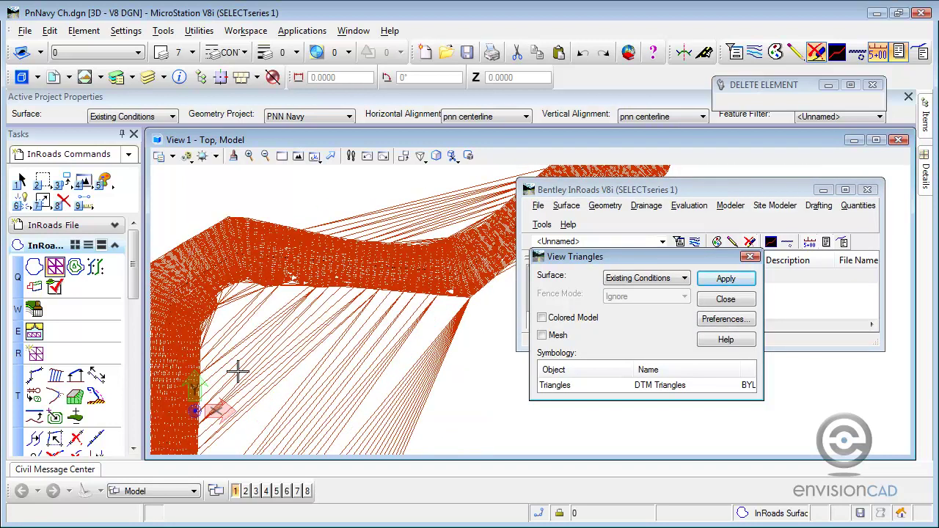
{"action": "scroll", "coordinate": [236, 371], "scroll_direction": "up", "scroll_amount": 2}
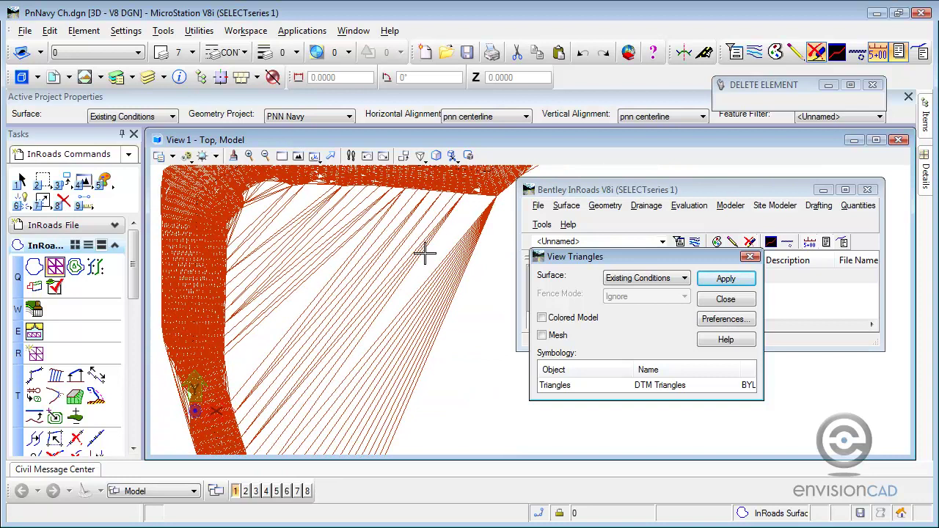
{"action": "left_click", "coordinate": [725, 300]}
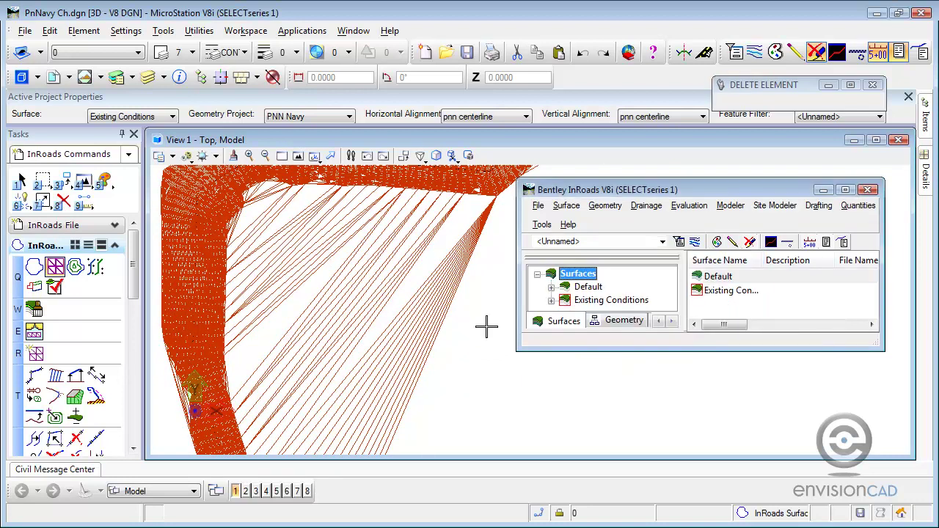
Step: Display contours of the Existing Conditions surface at an interval of 10 with major labels turned off
{"action": "left_click", "coordinate": [75, 266]}
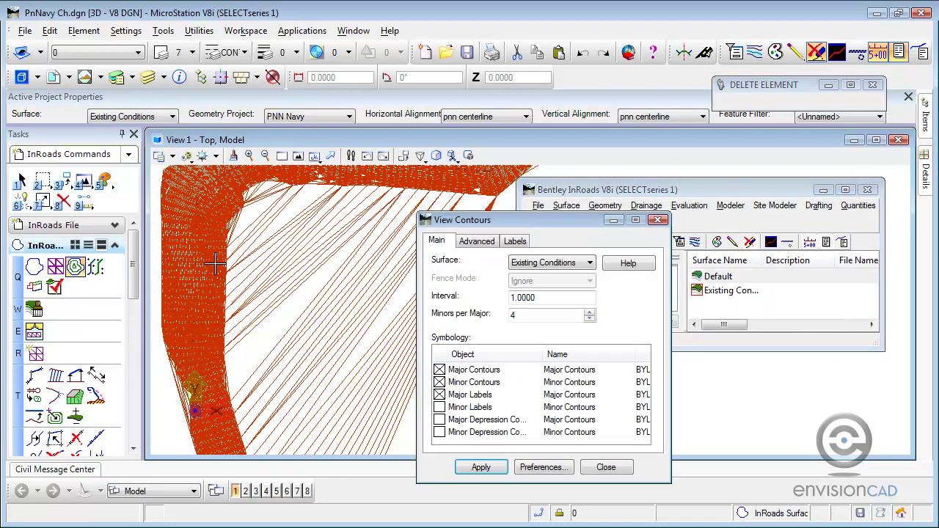
{"action": "double_click", "coordinate": [528, 297]}
{"action": "type", "text": "1"}
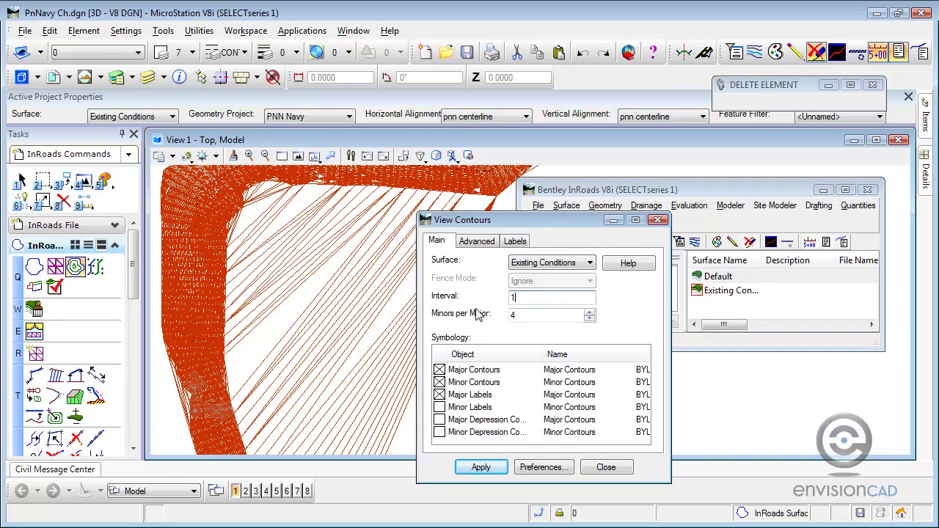
{"action": "type", "text": "0"}
{"action": "key", "text": "Tab"}
{"action": "left_click", "coordinate": [497, 469]}
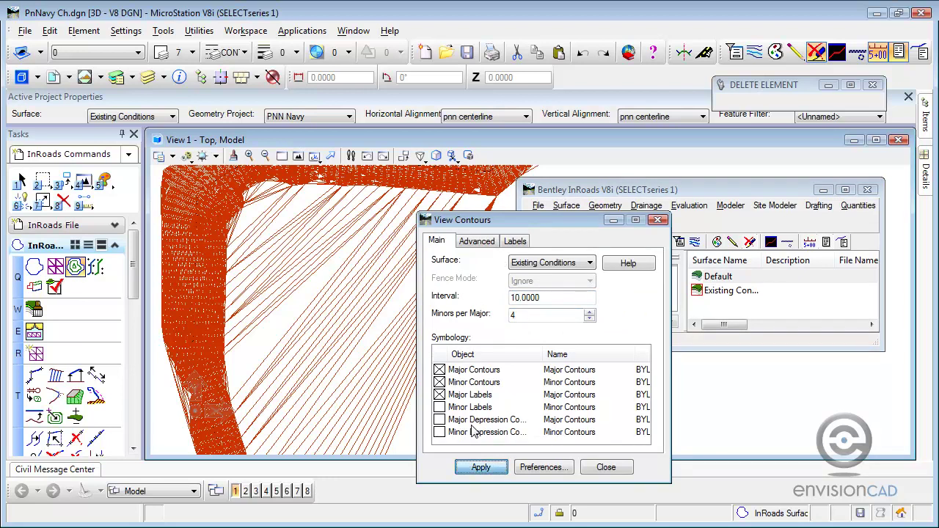
{"action": "left_click", "coordinate": [438, 395]}
{"action": "left_click", "coordinate": [497, 471]}
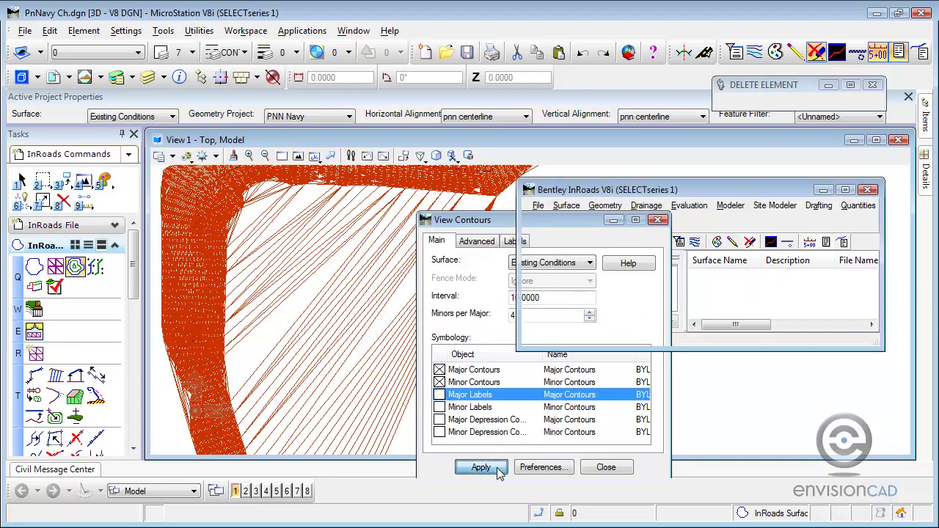
{"action": "left_click", "coordinate": [606, 468]}
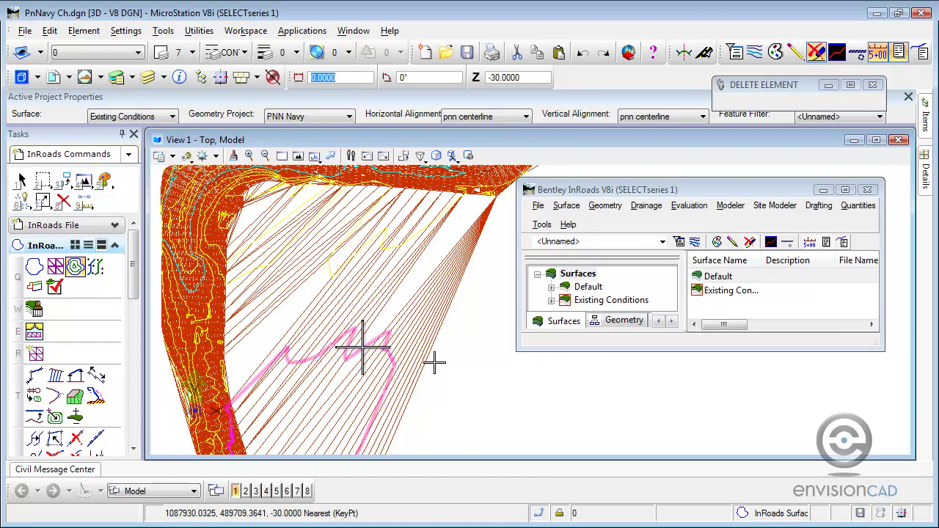
Step: Examine the contours running across the long triangles at the channel bend, and minimize the InRoads window
{"action": "right_click", "coordinate": [449, 237]}
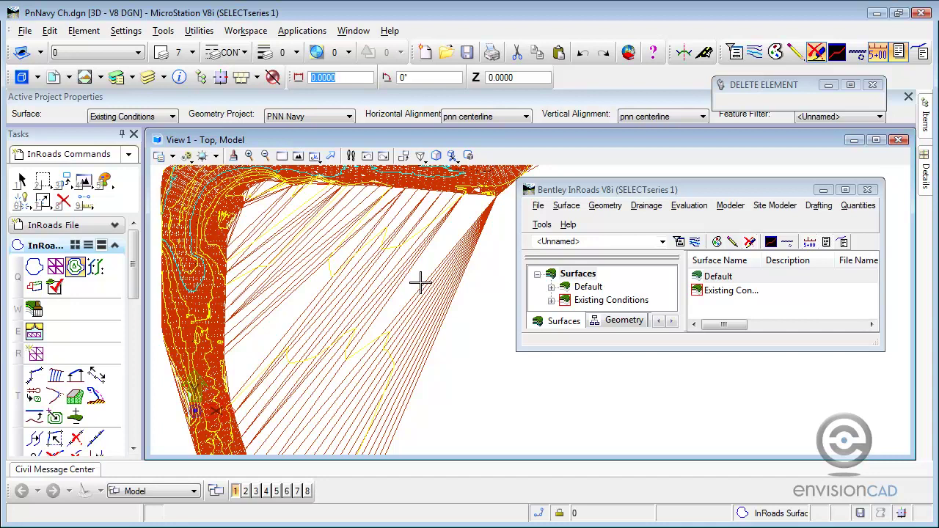
{"action": "scroll", "coordinate": [420, 282], "scroll_direction": "down", "scroll_amount": 2}
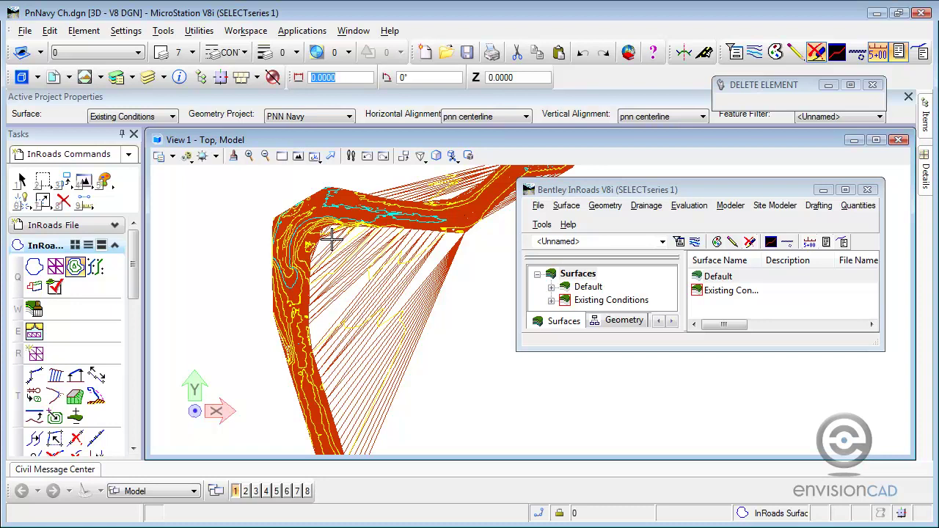
{"action": "left_click", "coordinate": [823, 192]}
{"action": "left_click", "coordinate": [823, 192]}
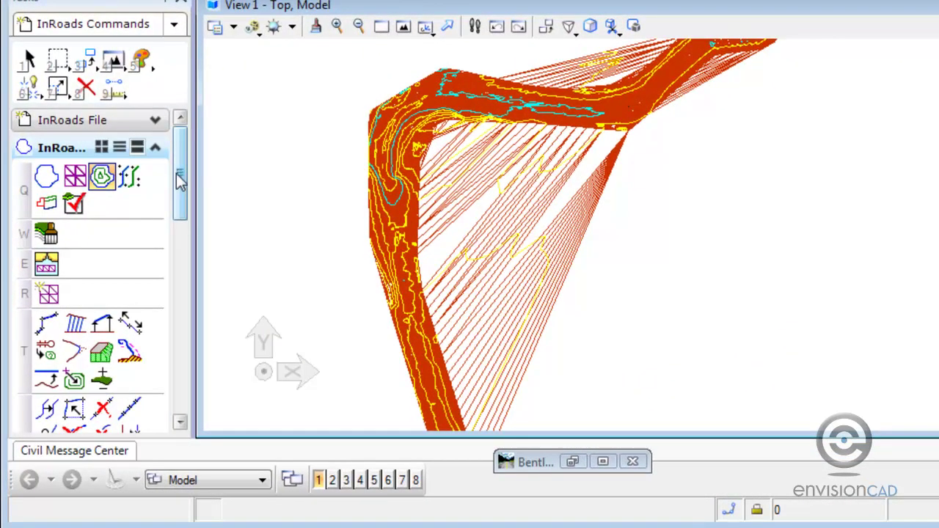
Step: Delete the long triangles spanning the inside of the channel bend from the Existing Conditions surface with Delete Triangle
{"action": "left_click_drag", "start_coordinate": [179, 171], "coordinate": [180, 257]}
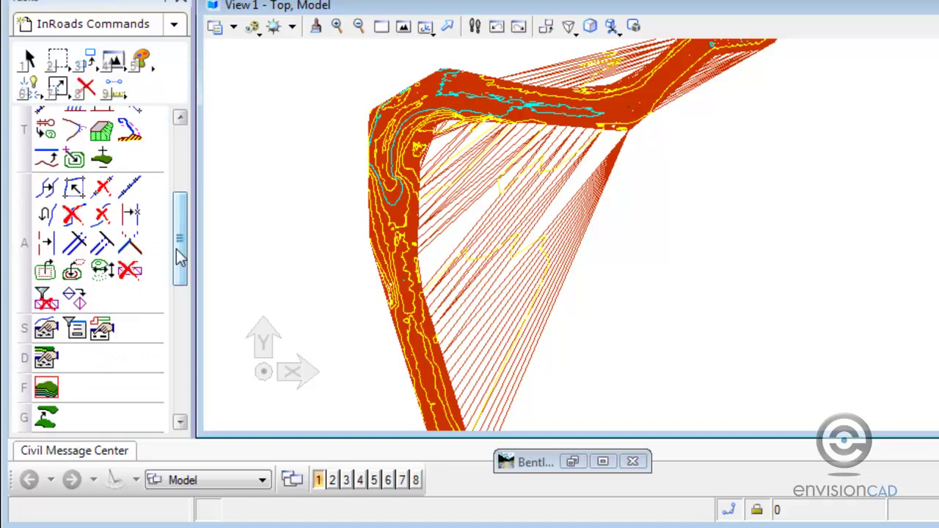
{"action": "left_click", "coordinate": [129, 271]}
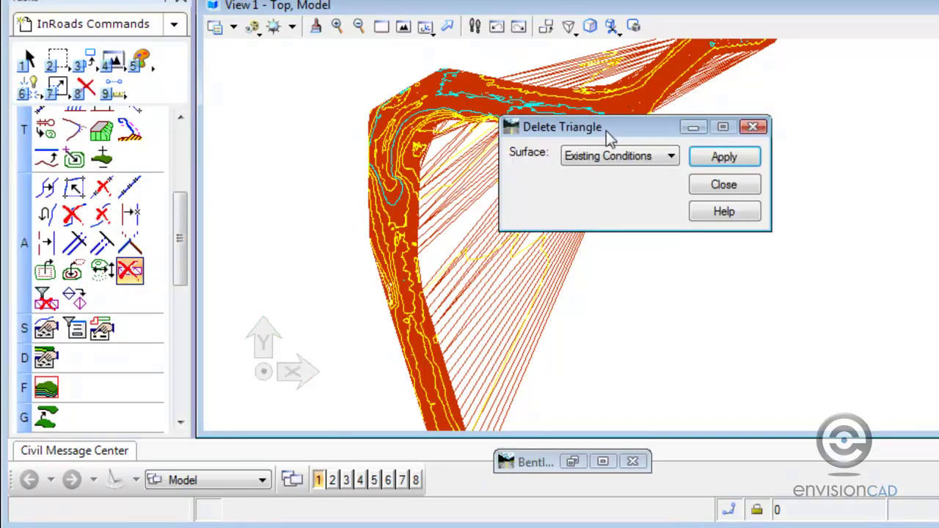
{"action": "left_click_drag", "start_coordinate": [608, 126], "coordinate": [863, 83]}
{"action": "left_click", "coordinate": [841, 110]}
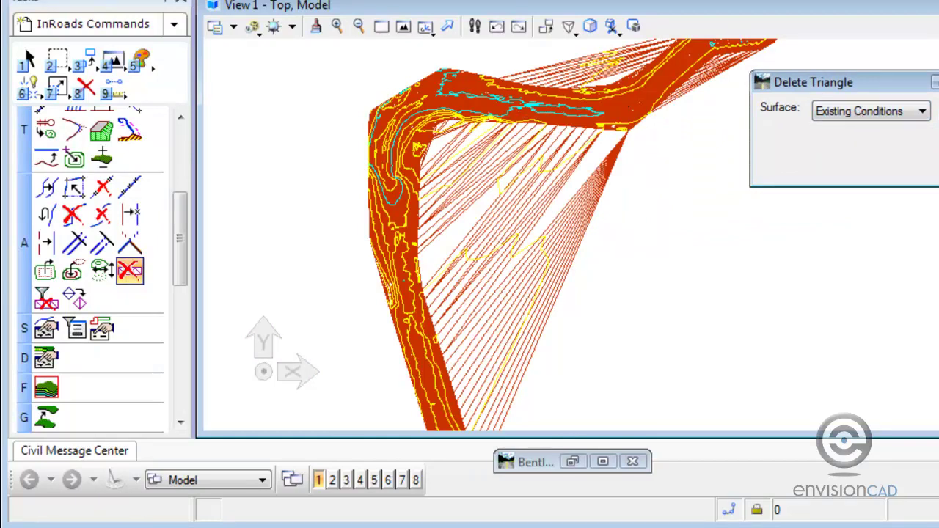
{"action": "left_click", "coordinate": [595, 299]}
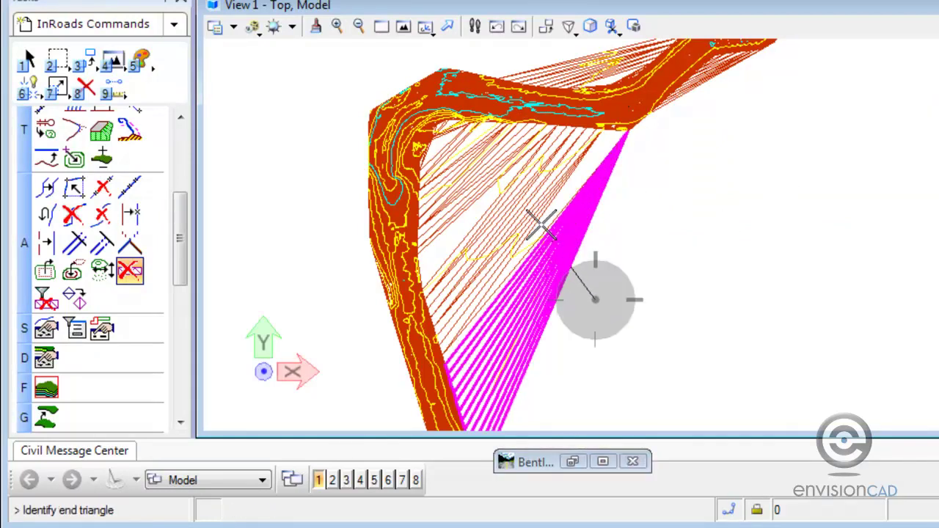
{"action": "left_click", "coordinate": [440, 128]}
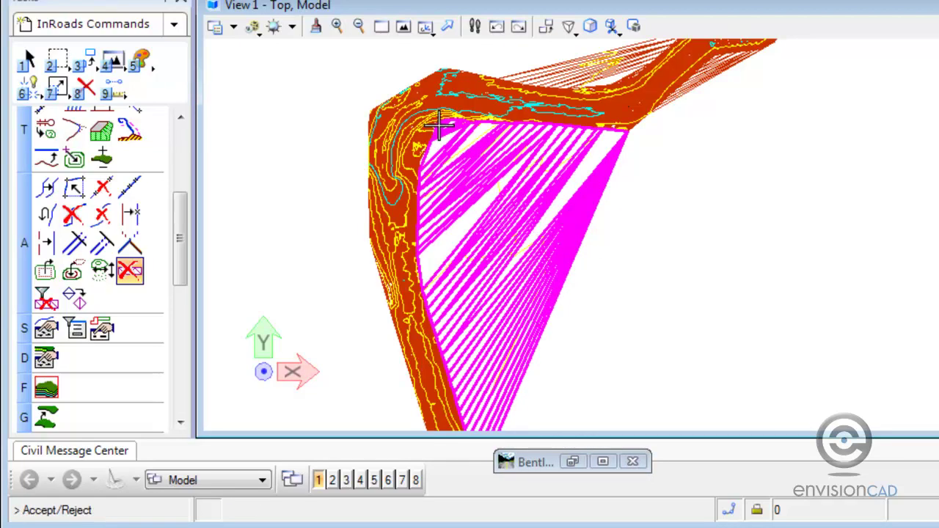
{"action": "left_click", "coordinate": [666, 238]}
Step: Delete the long triangles bridging the concave north edge of the channel's upper reach
{"action": "middle_click_drag", "start_coordinate": [697, 178], "coordinate": [669, 280]}
{"action": "scroll", "coordinate": [669, 280], "scroll_direction": "up", "scroll_amount": 2}
{"action": "left_click", "coordinate": [570, 135]}
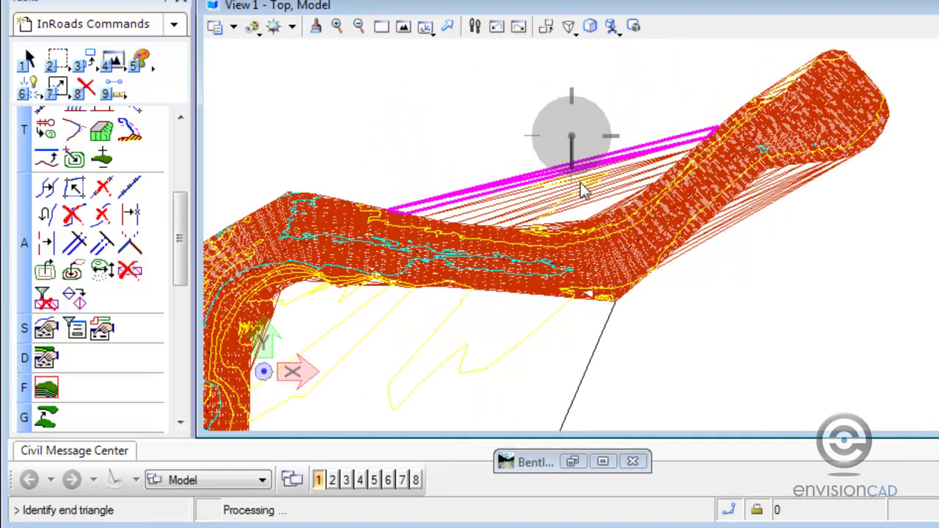
{"action": "left_click", "coordinate": [579, 211]}
{"action": "left_click", "coordinate": [583, 212]}
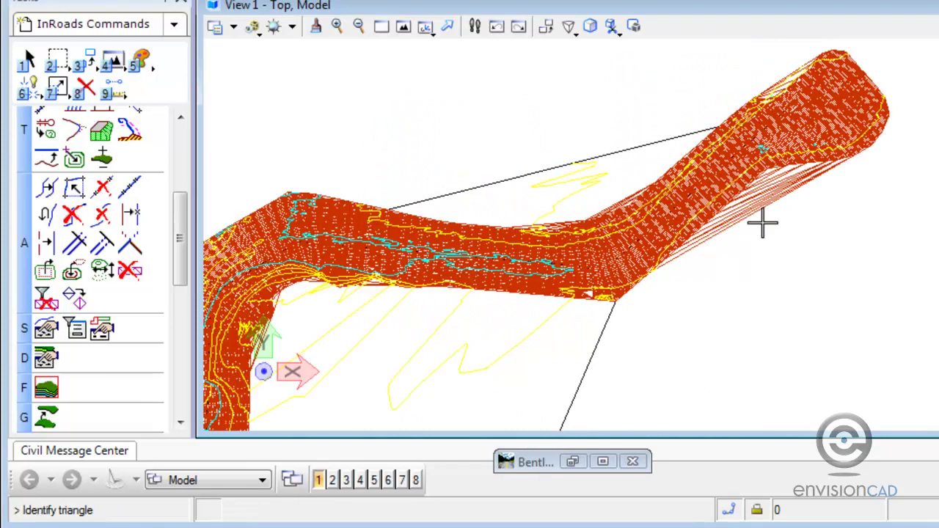
Step: Delete the false triangles along the southeast edge of the northeast reach and along its northwest edge near the channel end
{"action": "left_click", "coordinate": [779, 215]}
{"action": "left_click", "coordinate": [761, 170]}
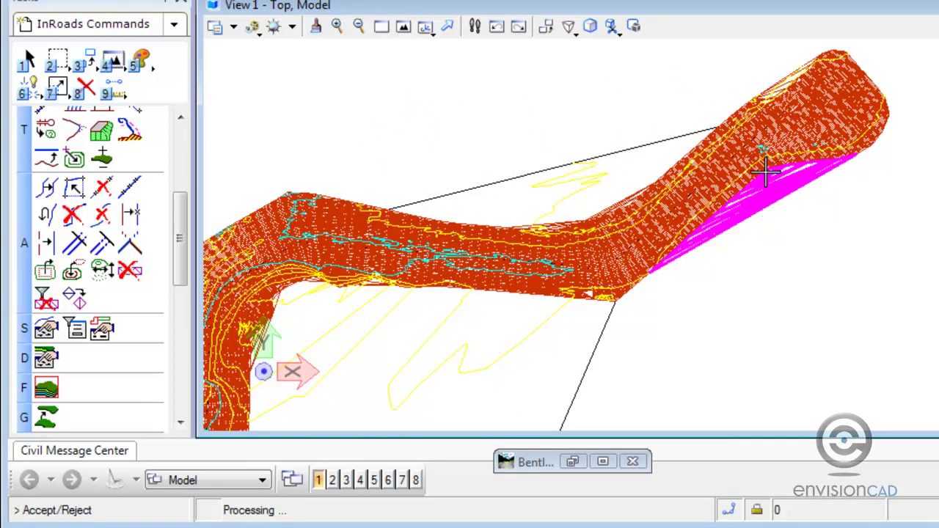
{"action": "left_click", "coordinate": [762, 171]}
{"action": "left_click", "coordinate": [773, 76]}
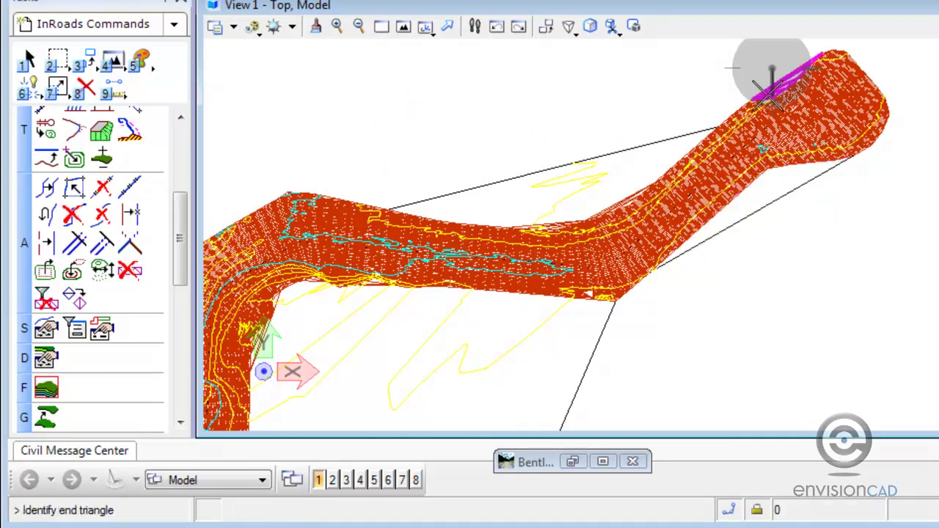
{"action": "left_click", "coordinate": [766, 103]}
{"action": "left_click", "coordinate": [767, 95]}
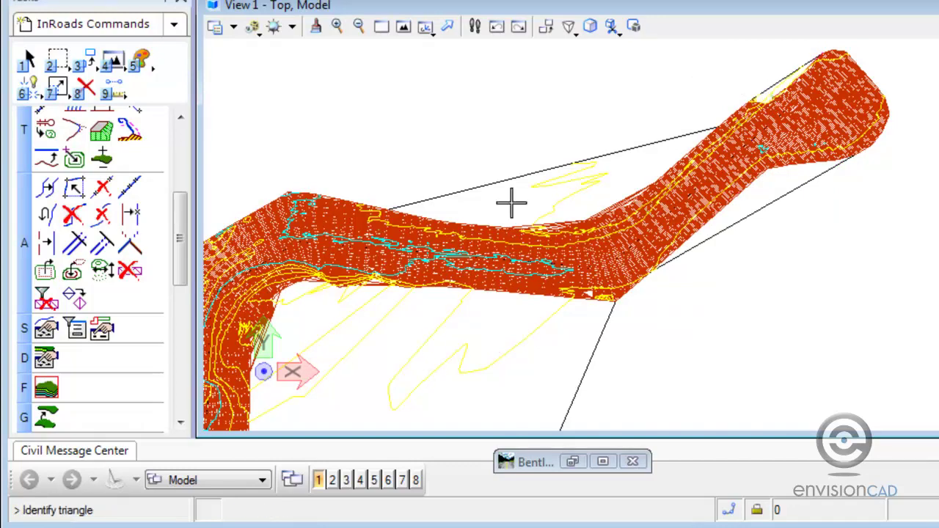
Step: Delete the sliver triangles cutting across the inner corner of the main channel bend
{"action": "middle_click_drag", "start_coordinate": [287, 327], "coordinate": [663, 139]}
{"action": "scroll", "coordinate": [646, 149], "scroll_direction": "up", "scroll_amount": 2}
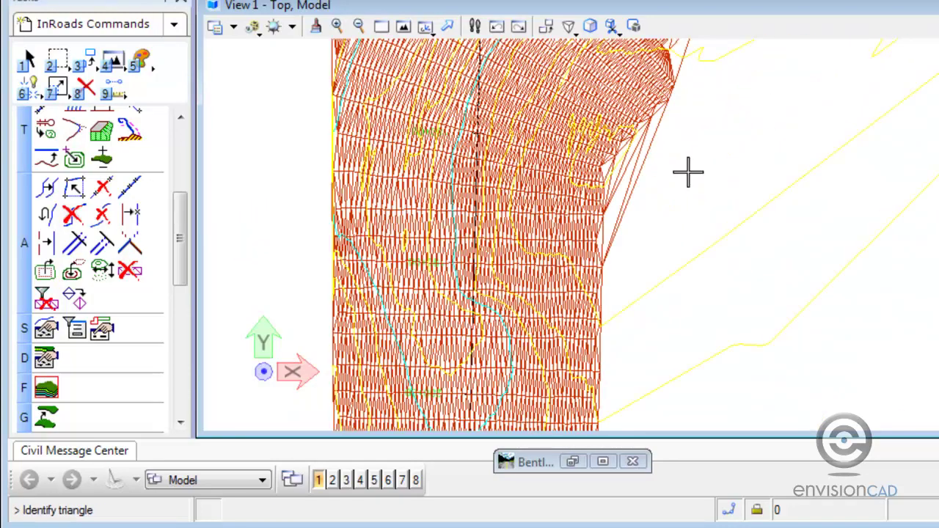
{"action": "left_click", "coordinate": [655, 181]}
{"action": "left_click", "coordinate": [608, 167]}
{"action": "left_click", "coordinate": [606, 166]}
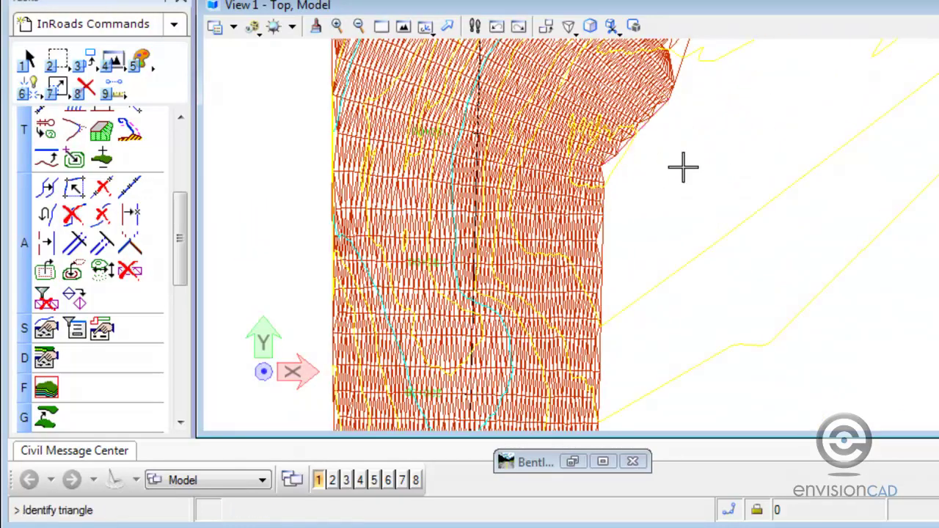
{"action": "right_click", "coordinate": [695, 167]}
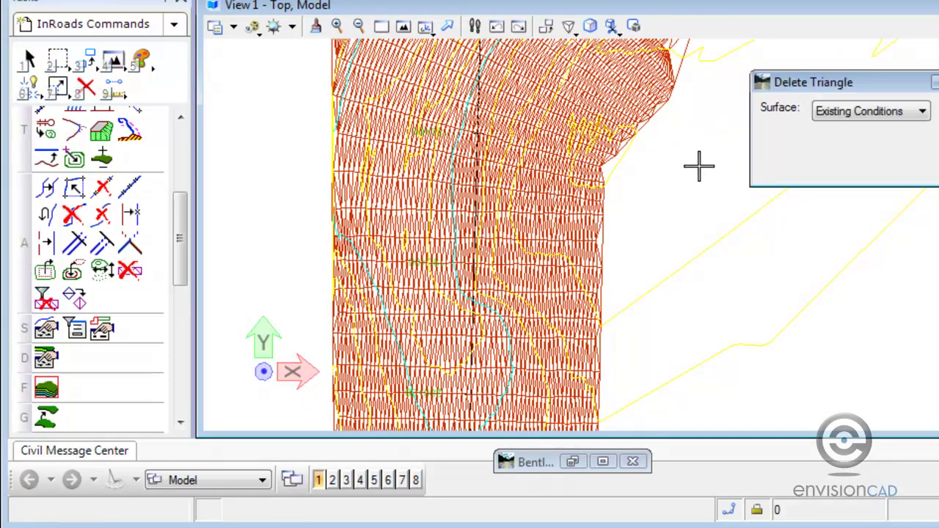
Step: Delete the narrow edge triangles on the east side of the channel below the main bend
{"action": "middle_click_drag", "start_coordinate": [723, 342], "coordinate": [597, 126]}
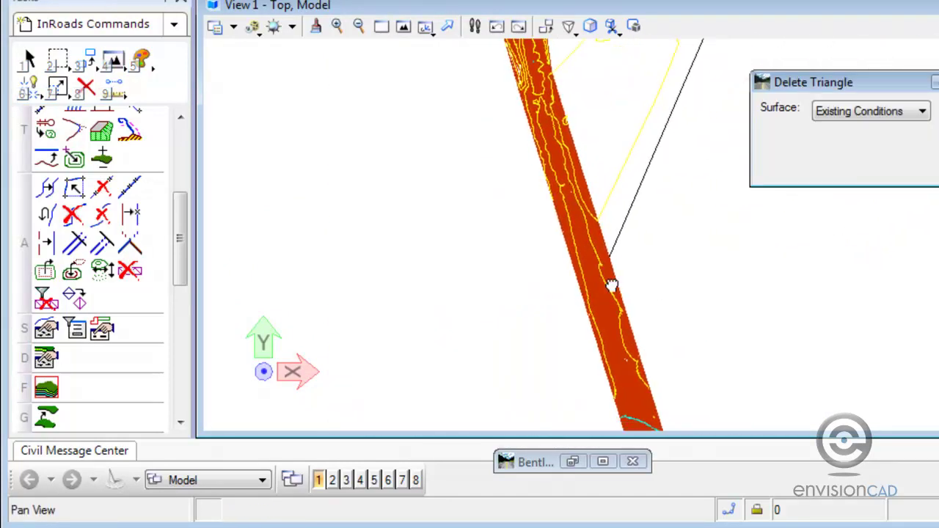
{"action": "middle_click_drag", "start_coordinate": [609, 285], "coordinate": [670, 310]}
{"action": "scroll", "coordinate": [543, 150], "scroll_direction": "up", "scroll_amount": 3}
{"action": "middle_click_drag", "start_coordinate": [585, 88], "coordinate": [579, 317]}
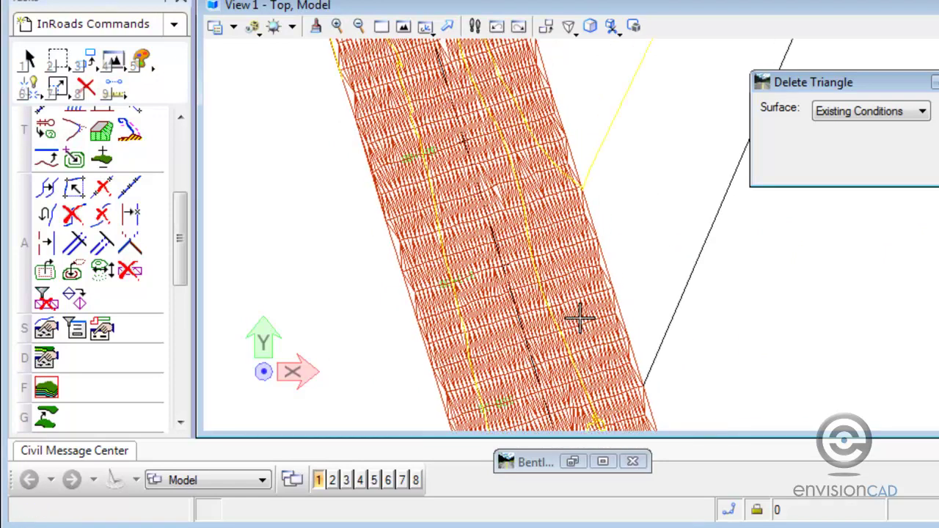
{"action": "left_click", "coordinate": [447, 26]}
{"action": "left_click_drag", "start_coordinate": [448, 59], "coordinate": [509, 381]}
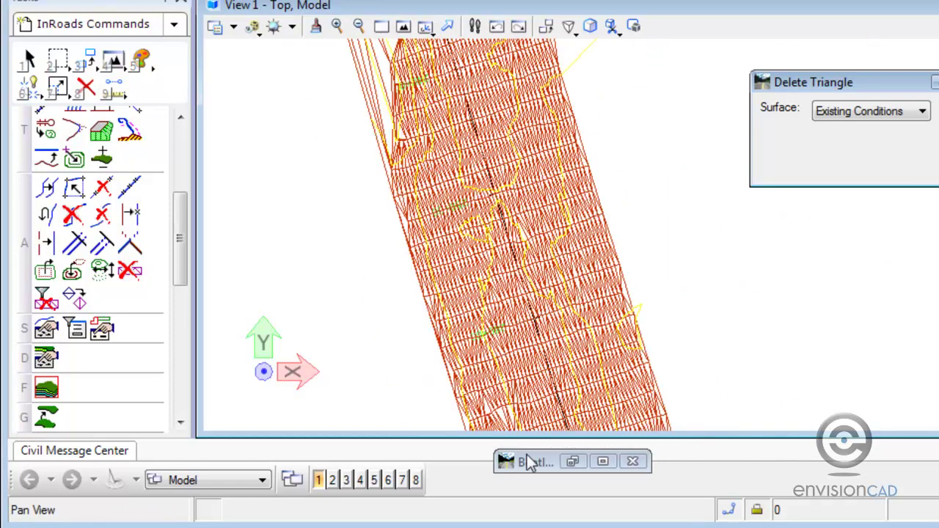
{"action": "left_click_drag", "start_coordinate": [528, 465], "coordinate": [492, 311]}
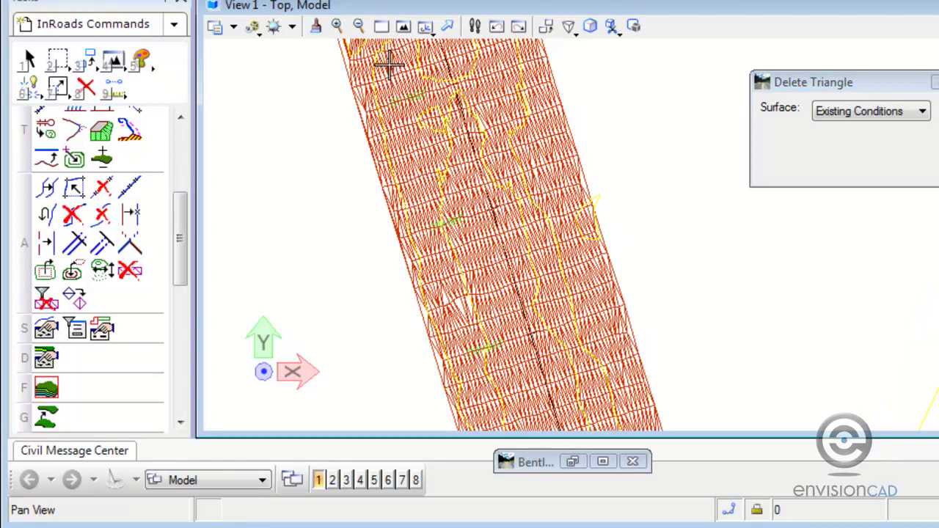
{"action": "left_click_drag", "start_coordinate": [387, 63], "coordinate": [544, 403]}
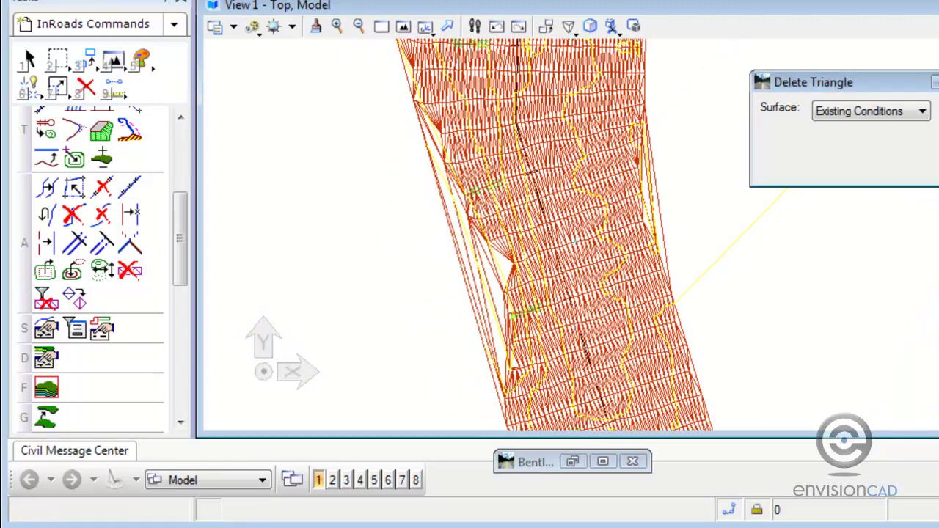
{"action": "left_click", "coordinate": [769, 168]}
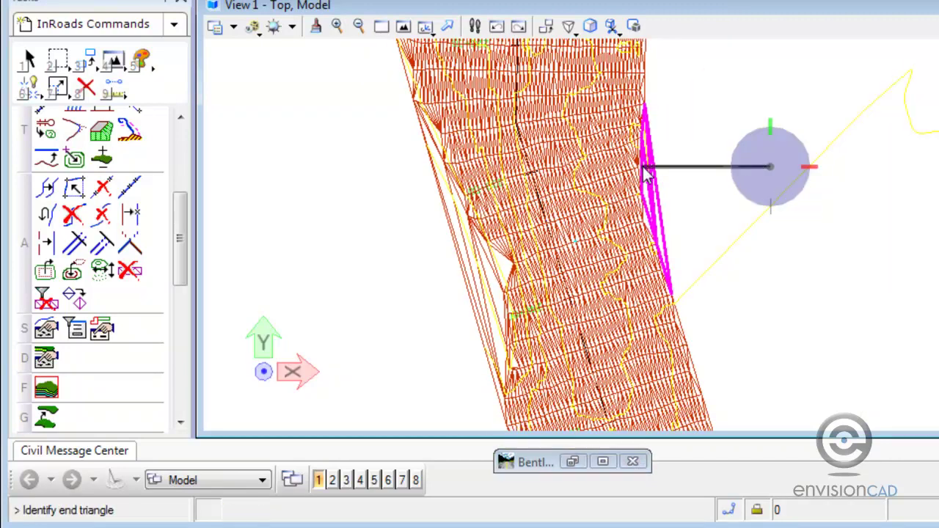
{"action": "left_click", "coordinate": [643, 169]}
{"action": "left_click", "coordinate": [641, 169]}
Step: Delete the long triangles spanning the indentation on the west side of the channel below the main bend
{"action": "left_click", "coordinate": [403, 272]}
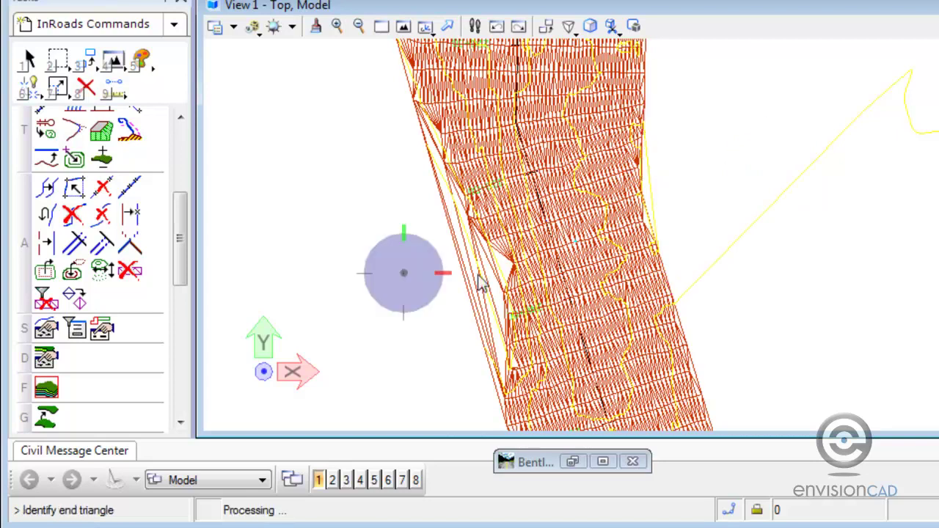
{"action": "left_click", "coordinate": [501, 264]}
{"action": "left_click", "coordinate": [500, 264]}
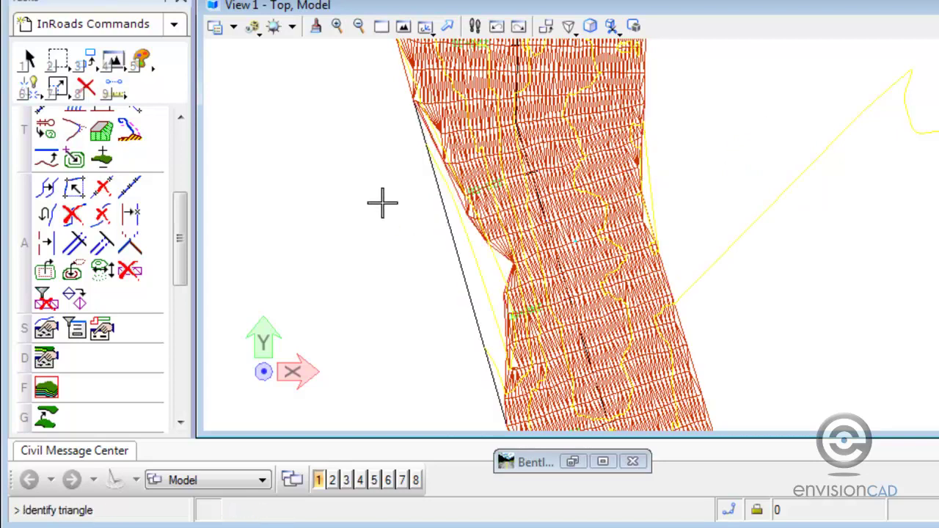
{"action": "left_click", "coordinate": [385, 201]}
{"action": "left_click", "coordinate": [395, 176]}
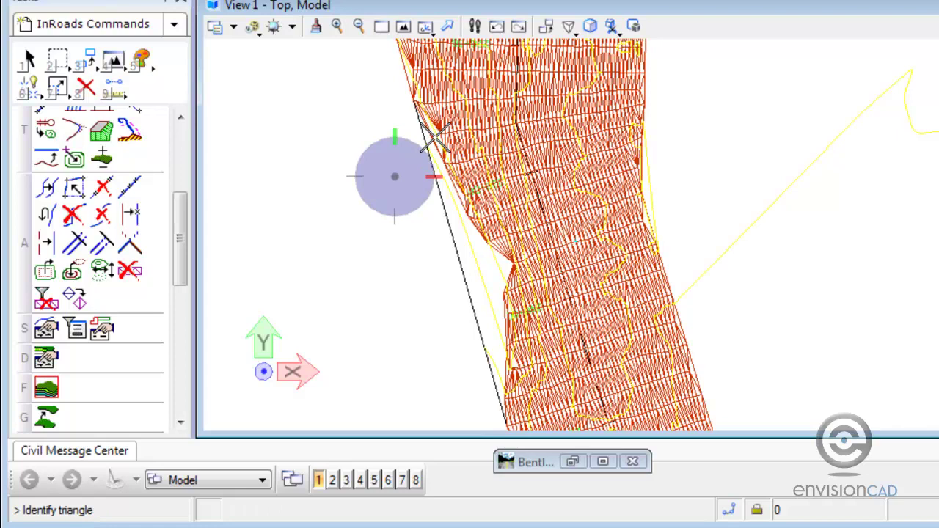
{"action": "left_click", "coordinate": [398, 162]}
{"action": "left_click", "coordinate": [392, 160]}
{"action": "left_click", "coordinate": [390, 124]}
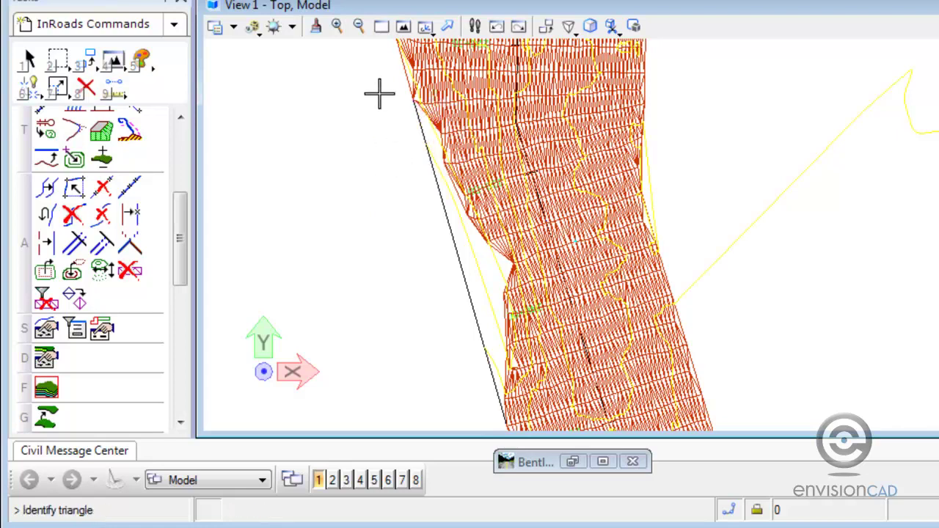
Step: Delete the sliver triangles on the north edge of the channel just northeast of the upper bend
{"action": "scroll", "coordinate": [382, 97], "scroll_direction": "down", "scroll_amount": 3}
{"action": "scroll", "coordinate": [386, 101], "scroll_direction": "down", "scroll_amount": 4}
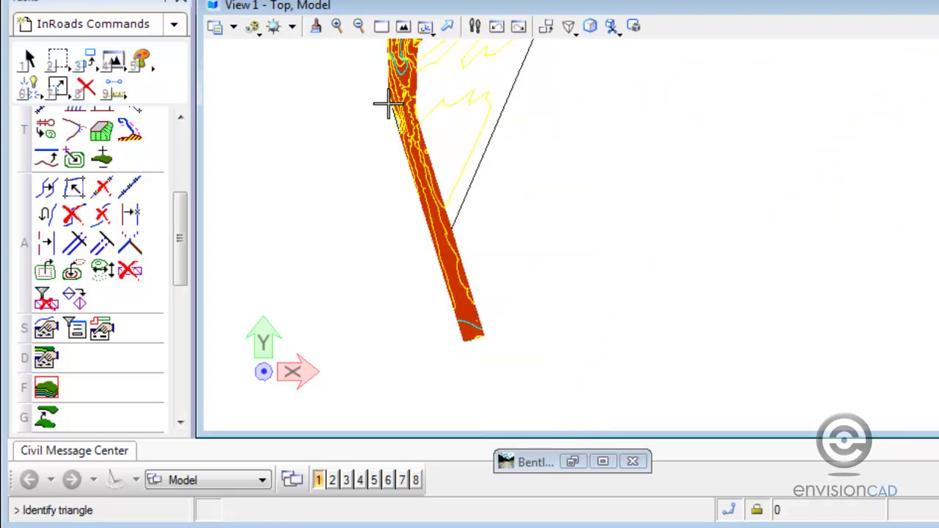
{"action": "middle_click_drag", "start_coordinate": [383, 101], "coordinate": [429, 194]}
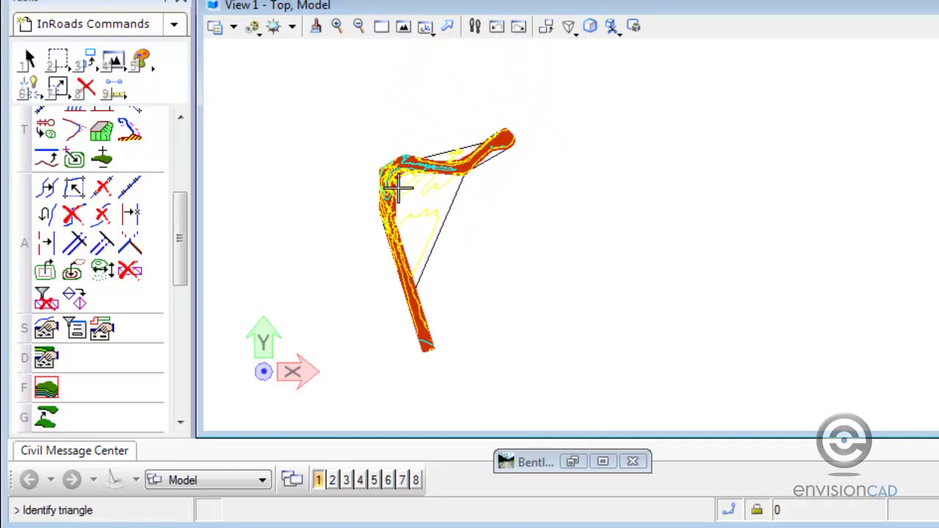
{"action": "scroll", "coordinate": [436, 170], "scroll_direction": "up", "scroll_amount": 4}
{"action": "scroll", "coordinate": [440, 193], "scroll_direction": "up", "scroll_amount": 2}
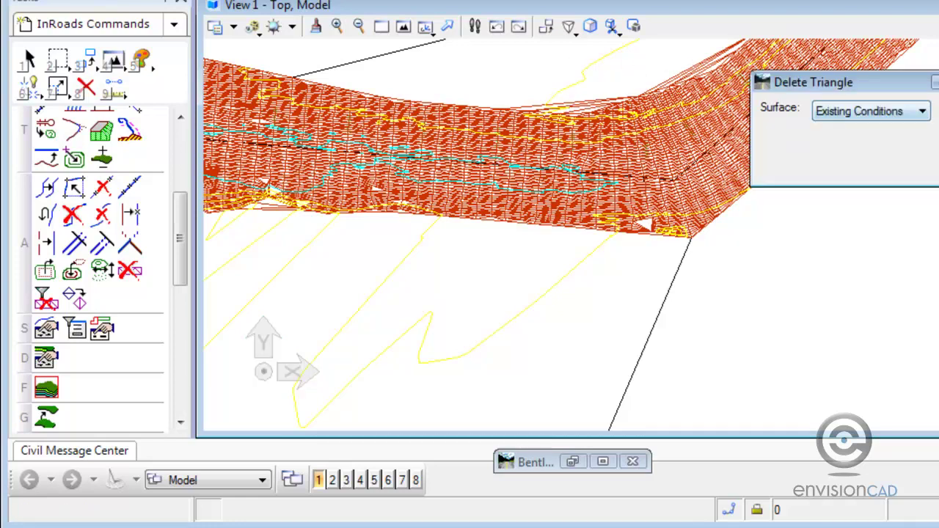
{"action": "left_click", "coordinate": [829, 93]}
{"action": "left_click", "coordinate": [705, 55]}
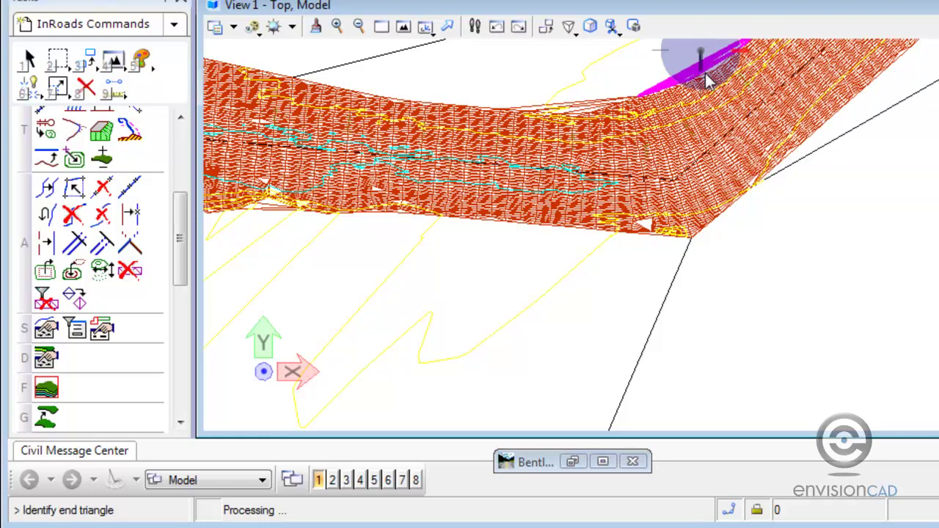
{"action": "left_click", "coordinate": [706, 73]}
{"action": "left_click", "coordinate": [705, 73]}
Step: Delete the remaining sliver triangles along the concave north edge at the upper bend
{"action": "left_click", "coordinate": [597, 65]}
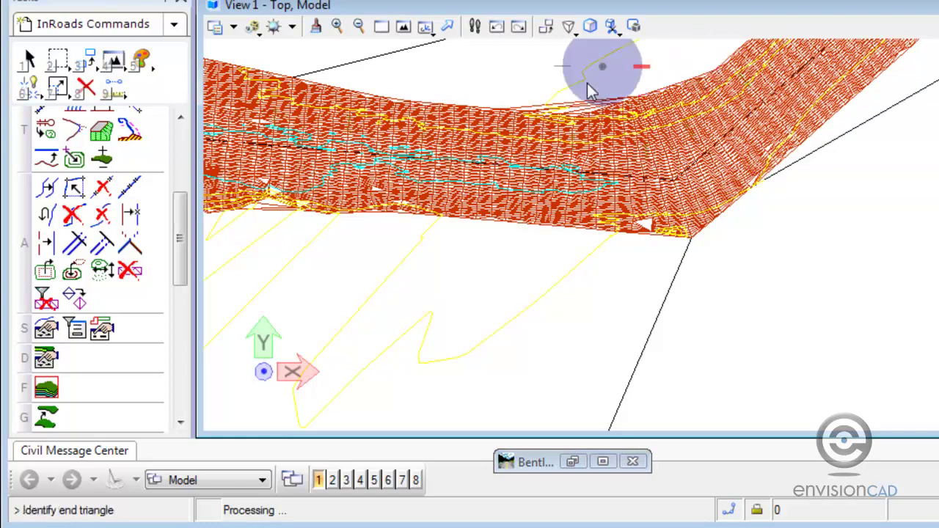
{"action": "left_click", "coordinate": [579, 106]}
{"action": "left_click", "coordinate": [584, 93]}
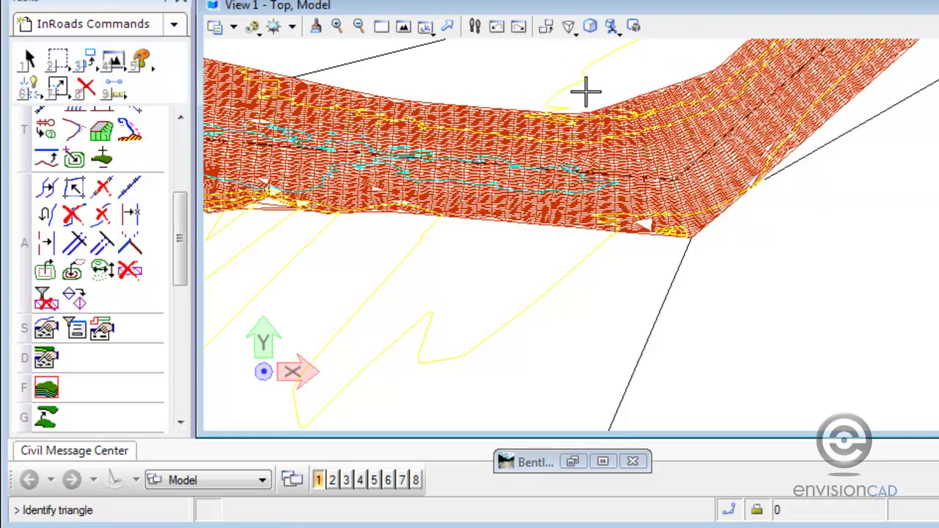
{"action": "left_click", "coordinate": [585, 92]}
Step: Delete the displayed triangle and contour graphics of the Existing Conditions surface from the drawing
{"action": "left_click", "coordinate": [85, 87]}
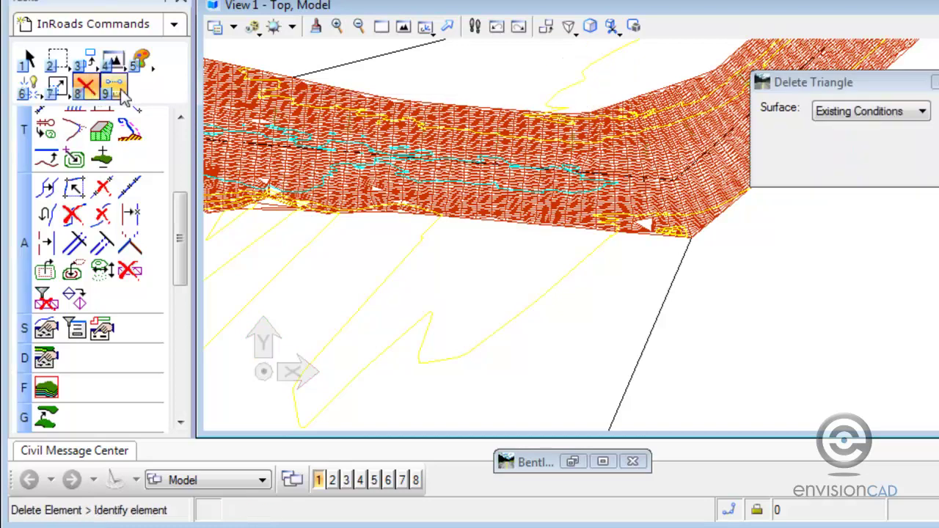
{"action": "left_click", "coordinate": [476, 141]}
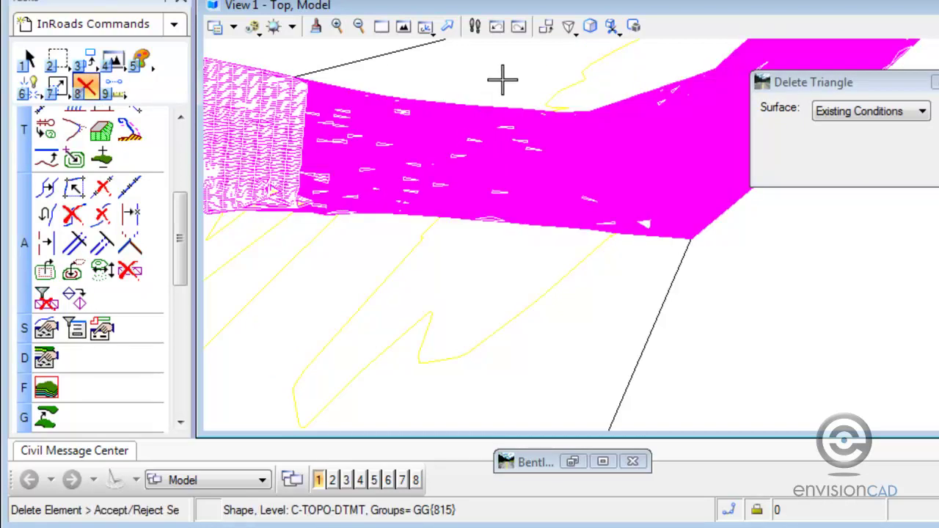
{"action": "left_click", "coordinate": [503, 79]}
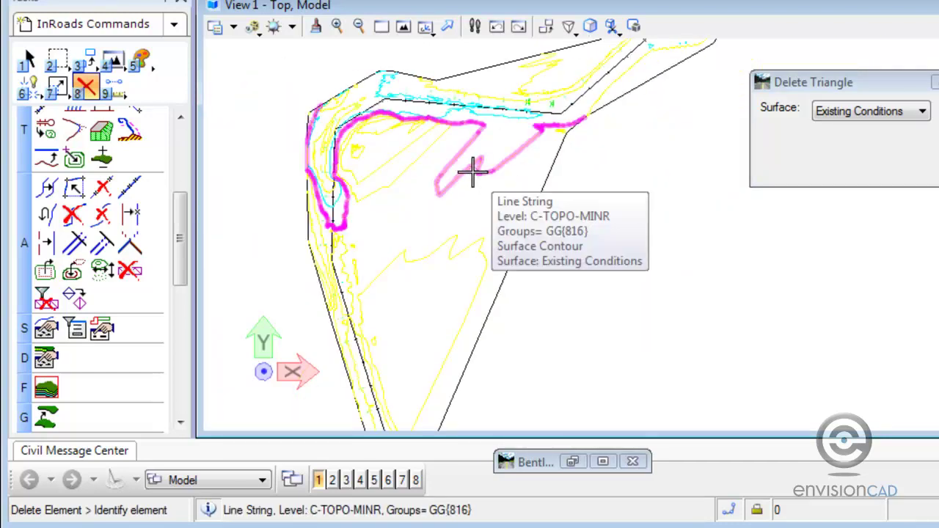
{"action": "scroll", "coordinate": [546, 201], "scroll_direction": "down", "scroll_amount": 2}
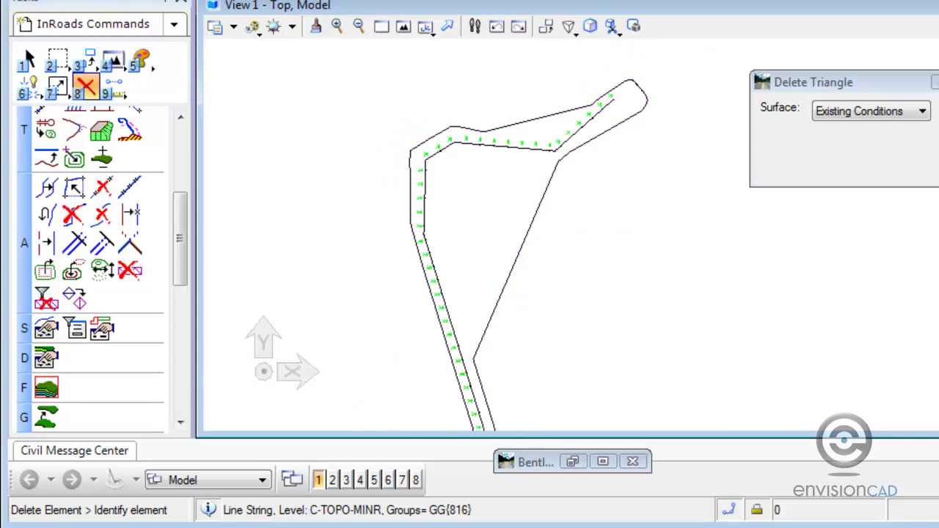
Step: Close the triangle deletion dialog and display the perimeter of the Existing Conditions surface
{"action": "left_click", "coordinate": [933, 82]}
{"action": "left_click_drag", "start_coordinate": [180, 234], "coordinate": [183, 146]}
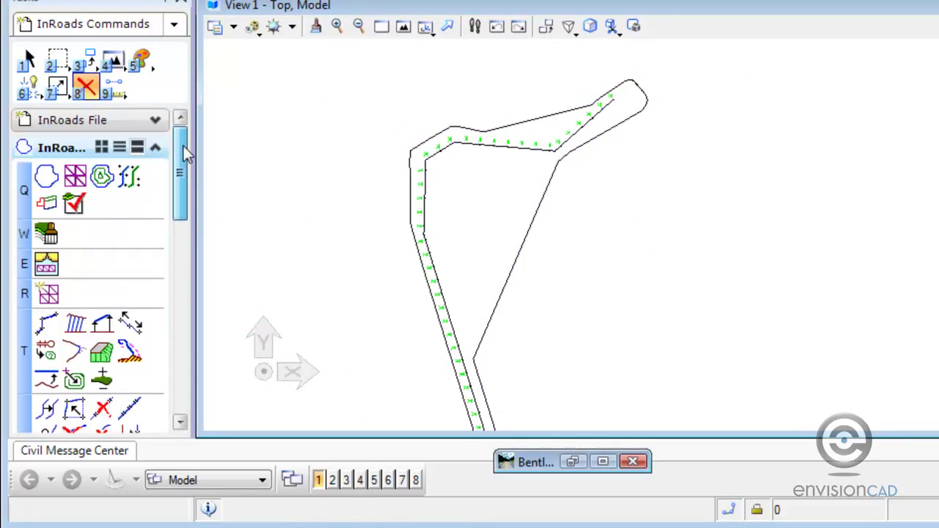
{"action": "left_click", "coordinate": [46, 177]}
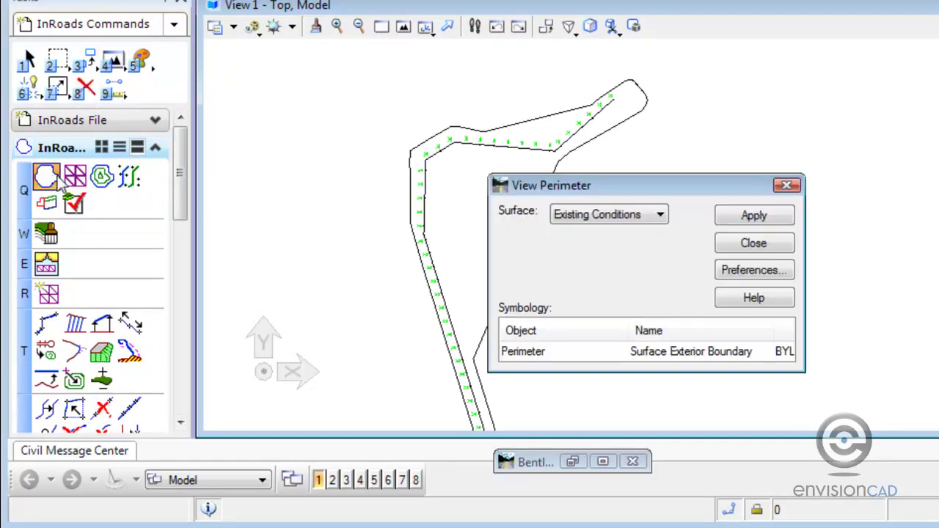
{"action": "left_click", "coordinate": [755, 220]}
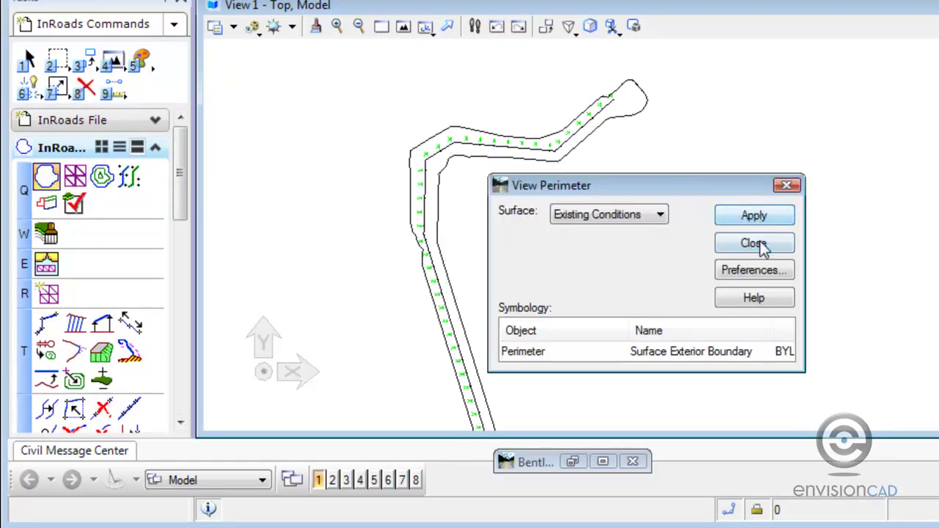
{"action": "left_click", "coordinate": [753, 243]}
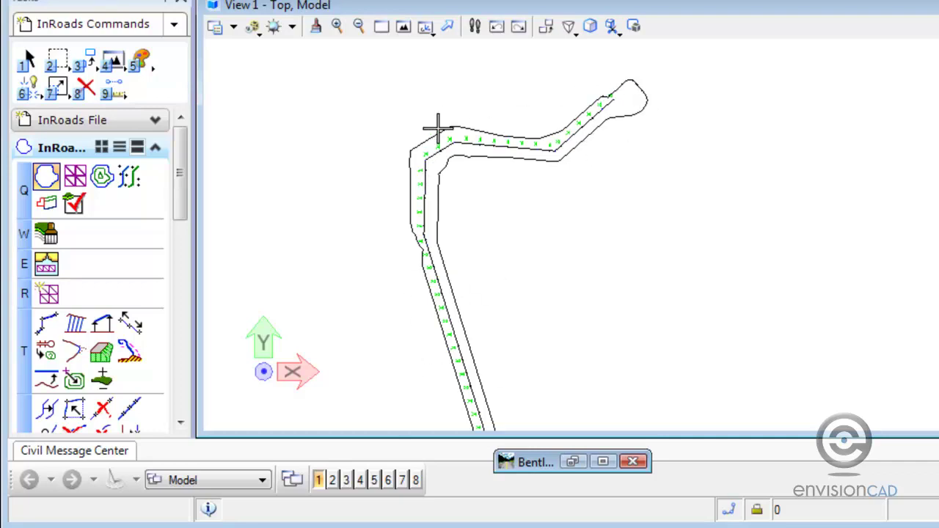
Step: Open the surface import from graphics for Existing Conditions, keeping Single Element loading and Use Element Elevations
{"action": "scroll", "coordinate": [413, 134], "scroll_direction": "up", "scroll_amount": 5}
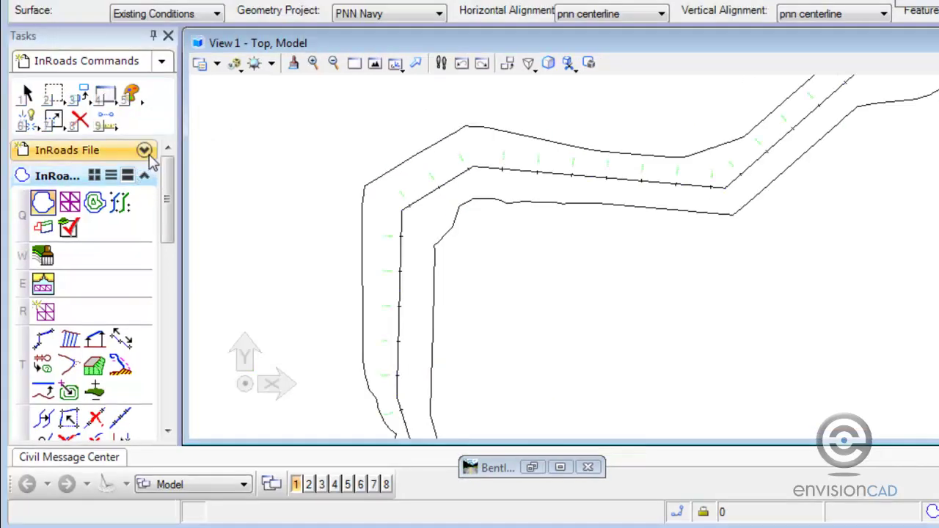
{"action": "left_click", "coordinate": [146, 150]}
{"action": "left_click", "coordinate": [144, 385]}
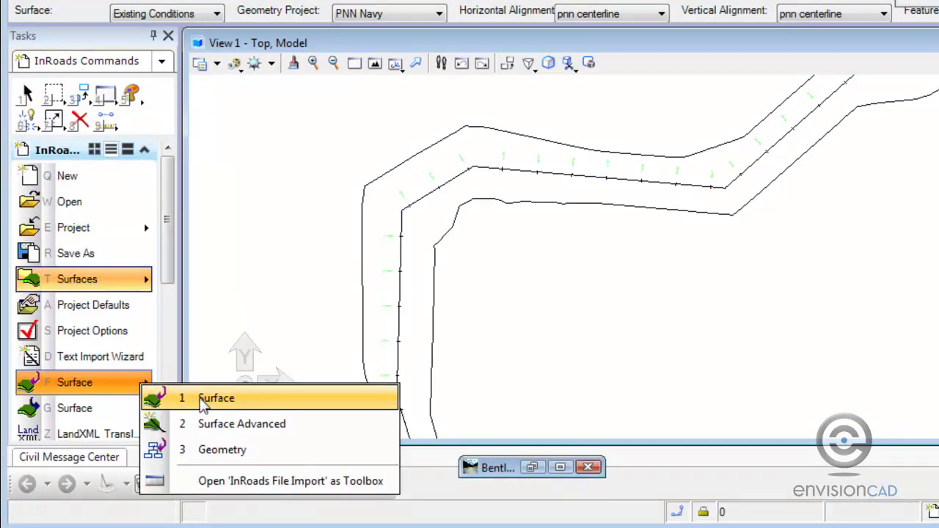
{"action": "left_click", "coordinate": [192, 397]}
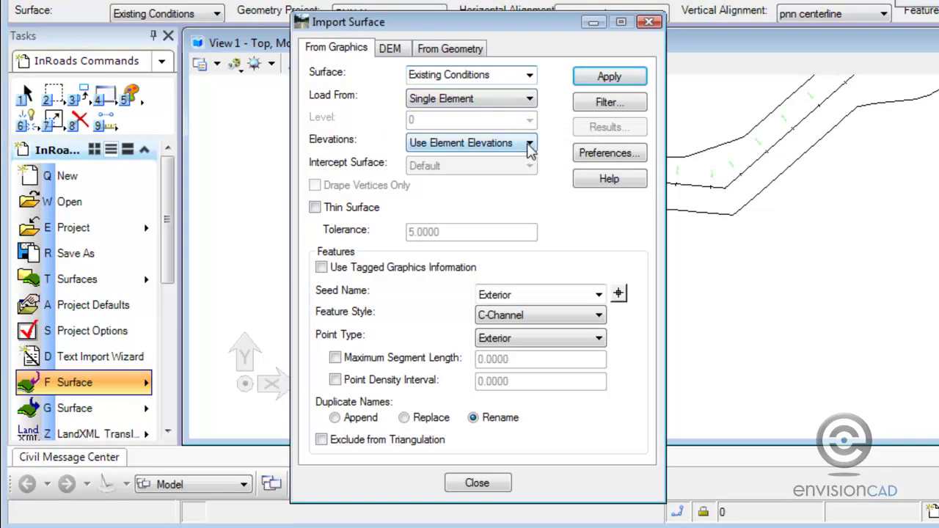
{"action": "left_click", "coordinate": [530, 142]}
{"action": "left_click", "coordinate": [530, 144]}
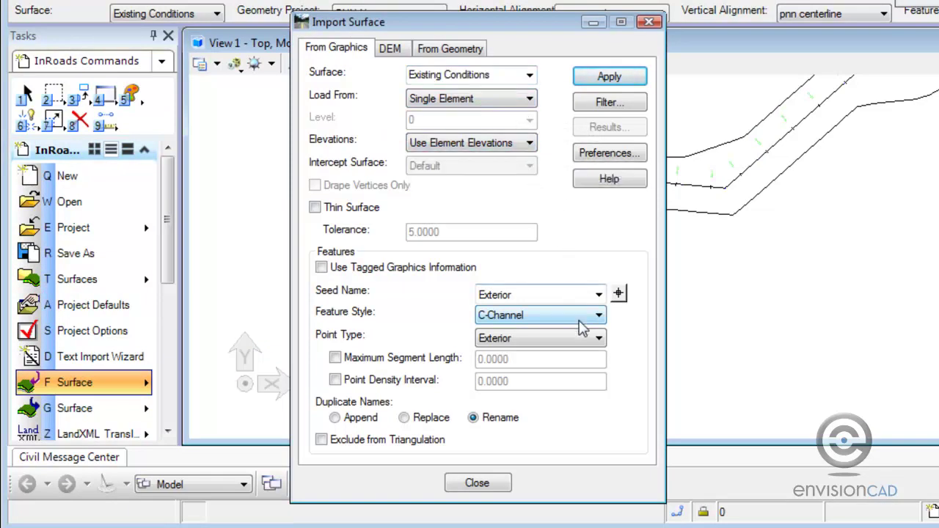
Step: Set the imported feature's style to V-Exterior Boundary and its point type to Exterior
{"action": "left_click", "coordinate": [583, 317]}
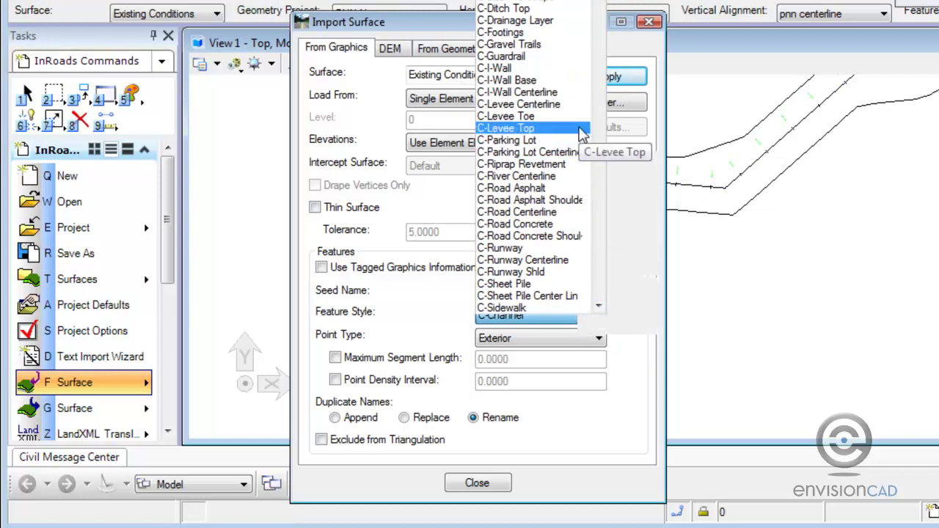
{"action": "scroll", "coordinate": [579, 176], "scroll_direction": "down", "scroll_amount": 6}
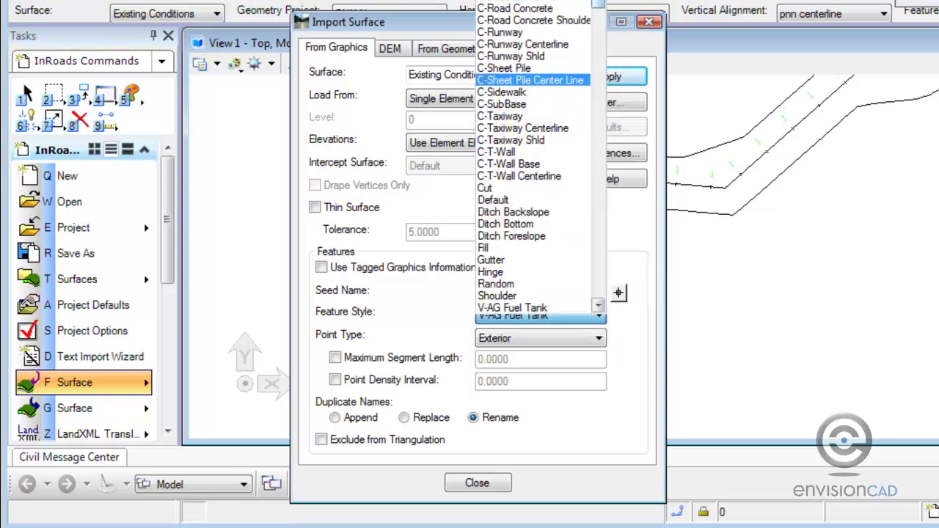
{"action": "left_click_drag", "start_coordinate": [610, 4], "coordinate": [644, 138]}
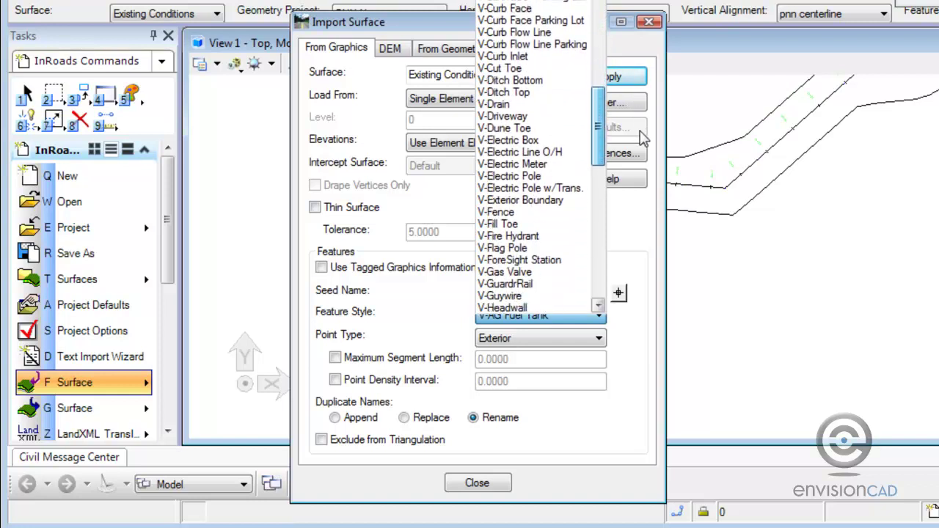
{"action": "left_click", "coordinate": [542, 201]}
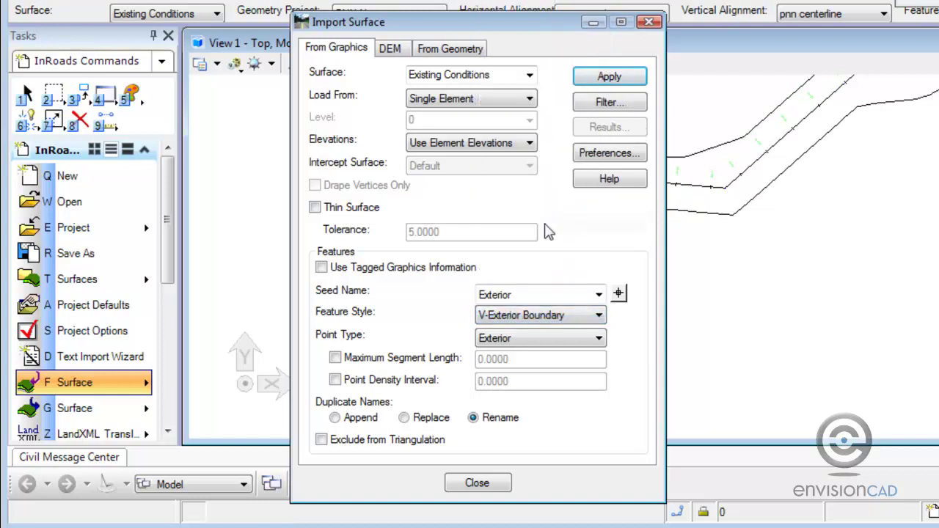
{"action": "left_click", "coordinate": [547, 339]}
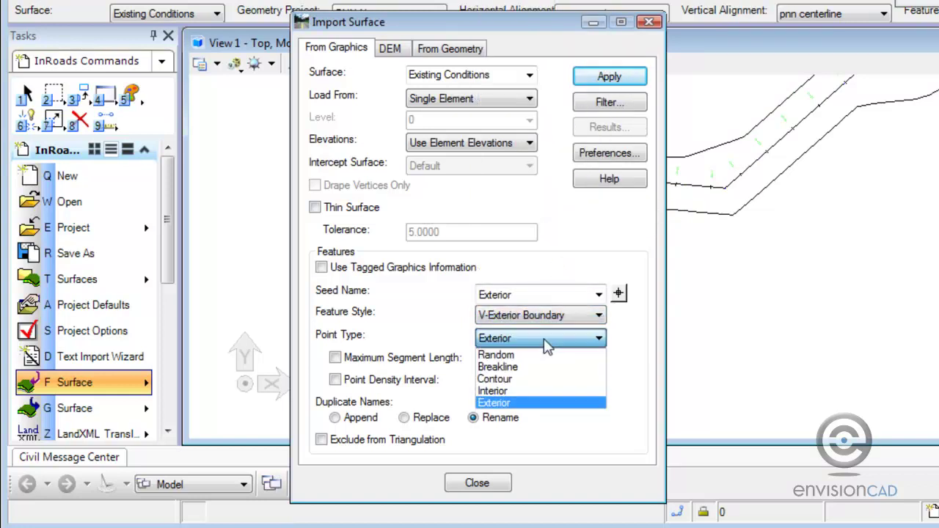
{"action": "left_click", "coordinate": [542, 403]}
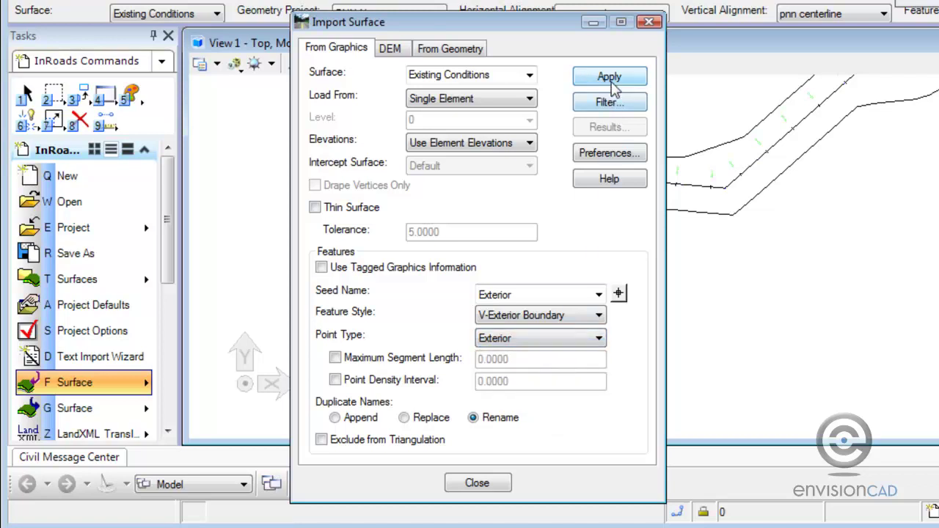
Step: Import the displayed perimeter shape into the Existing Conditions surface as its exterior boundary and close the import dialog
{"action": "left_click", "coordinate": [608, 77]}
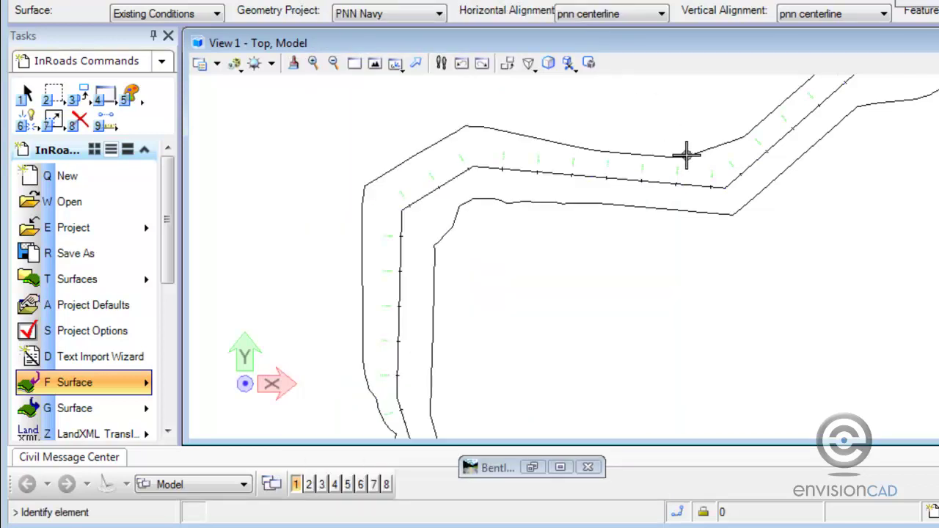
{"action": "left_click", "coordinate": [686, 154]}
{"action": "left_click", "coordinate": [641, 105]}
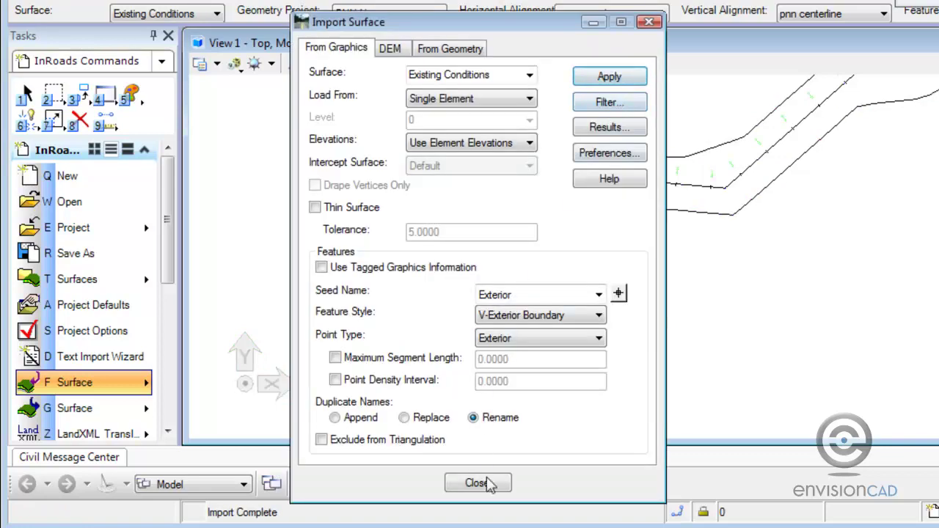
{"action": "left_click", "coordinate": [477, 482]}
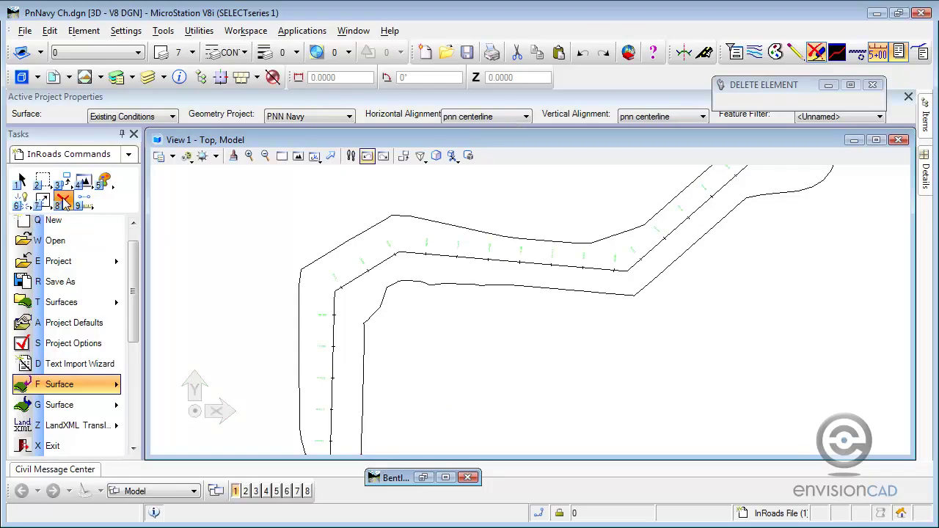
Step: Delete the displayed perimeter shape from the drawing
{"action": "left_click", "coordinate": [315, 258]}
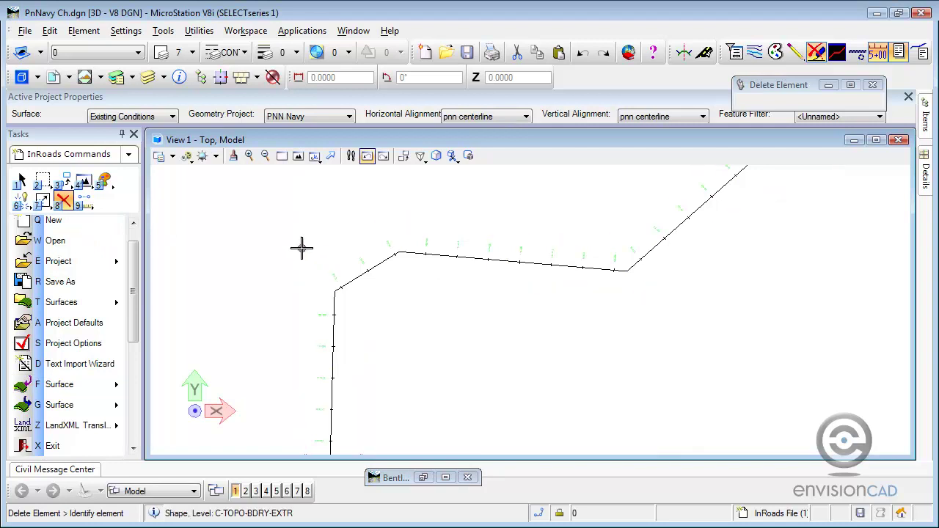
{"action": "scroll", "coordinate": [301, 248], "scroll_direction": "down", "scroll_amount": 3}
{"action": "scroll", "coordinate": [134, 258], "scroll_direction": "up", "scroll_amount": 1}
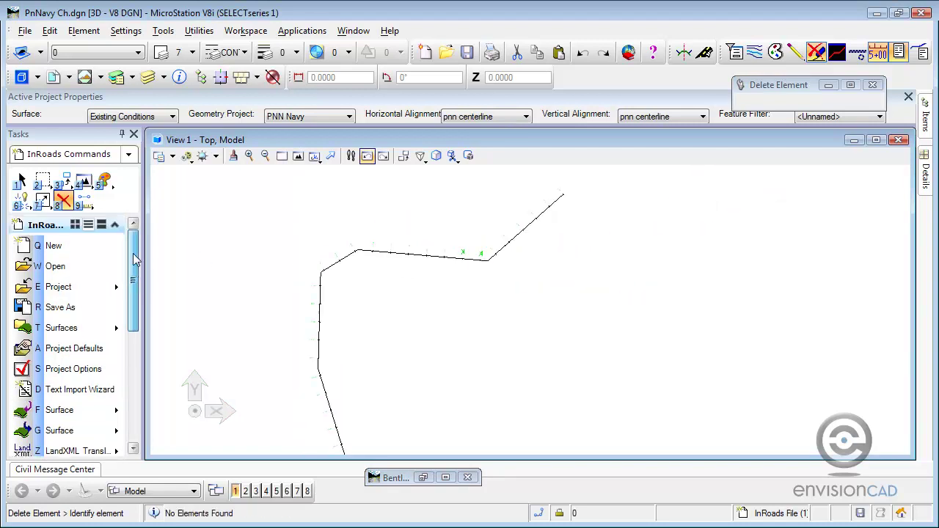
Step: Display the triangles of the Existing Conditions surface, re-triangulating it, and inspect the channel edge at the upper bend
{"action": "scroll", "coordinate": [134, 259], "scroll_direction": "down", "scroll_amount": 10}
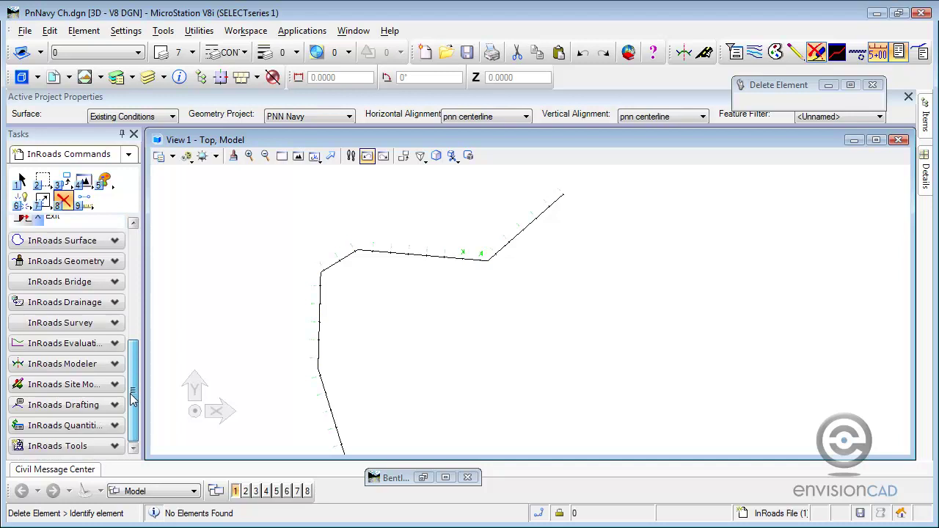
{"action": "left_click", "coordinate": [115, 241]}
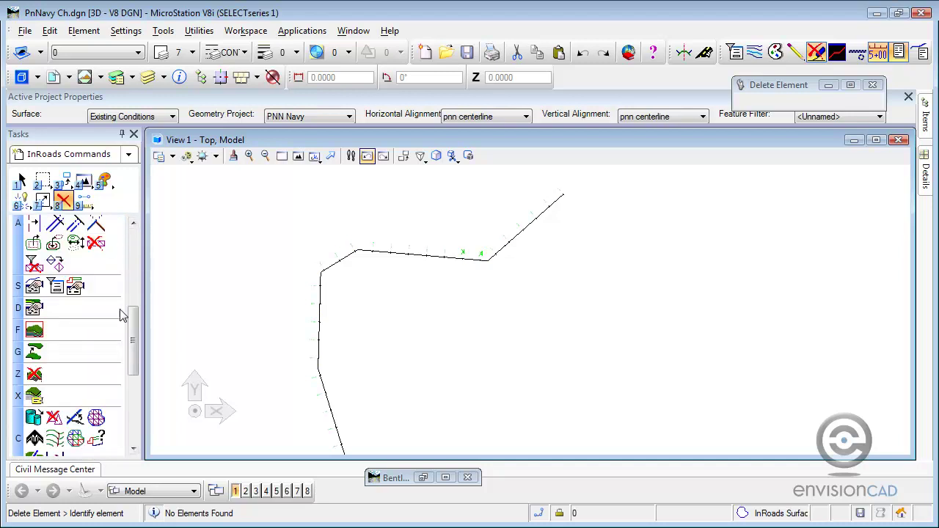
{"action": "left_click_drag", "start_coordinate": [133, 340], "coordinate": [151, 242]}
{"action": "left_click", "coordinate": [96, 273]}
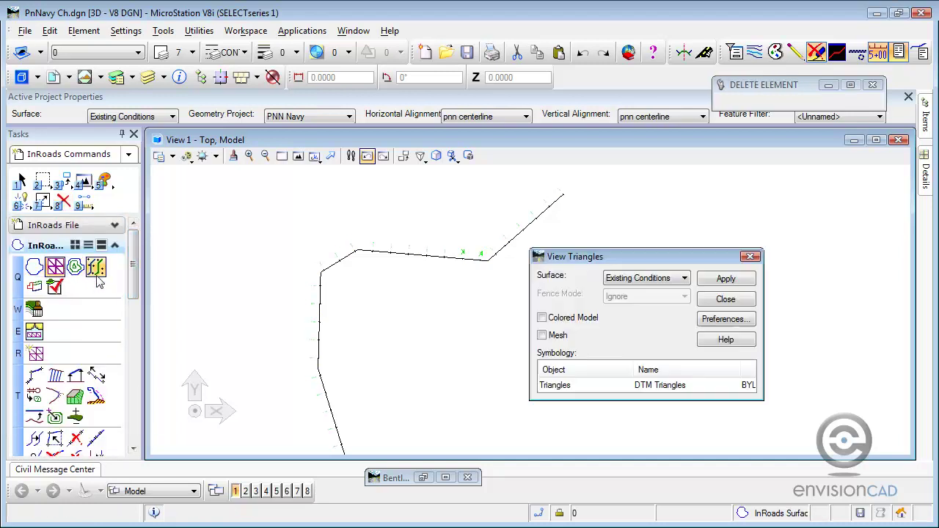
{"action": "left_click", "coordinate": [723, 279]}
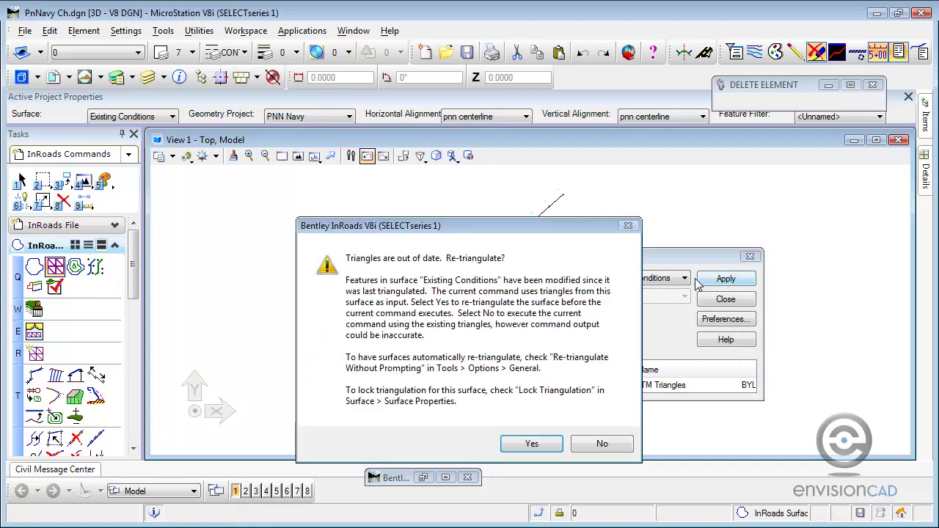
{"action": "left_click", "coordinate": [529, 448]}
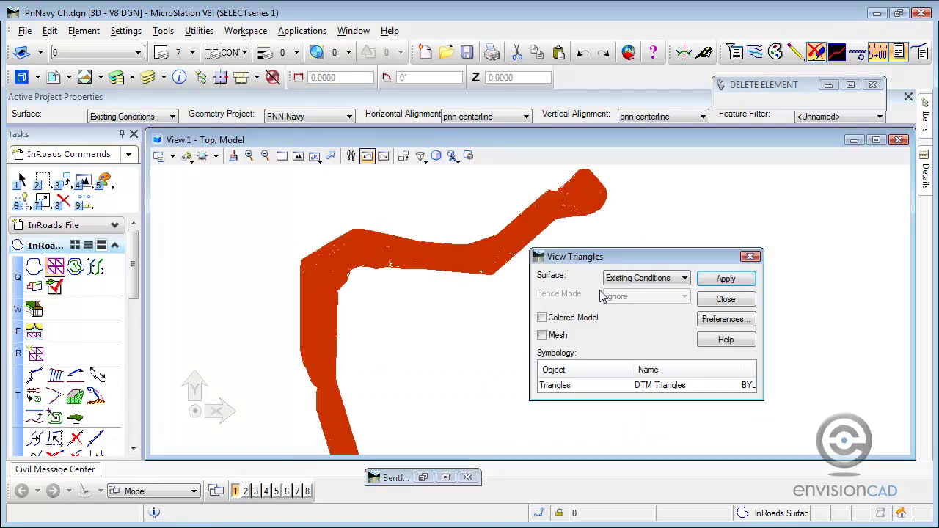
{"action": "left_click", "coordinate": [740, 299]}
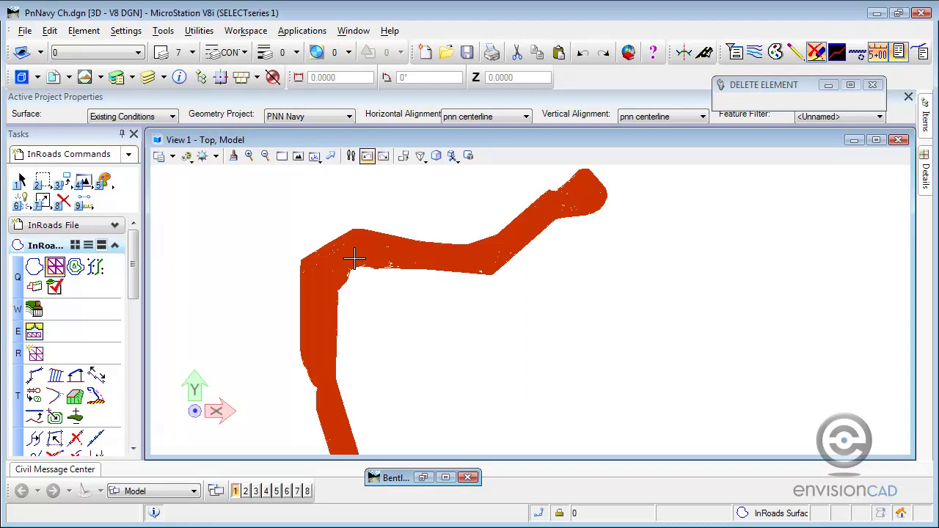
{"action": "scroll", "coordinate": [348, 245], "scroll_direction": "up", "scroll_amount": 5}
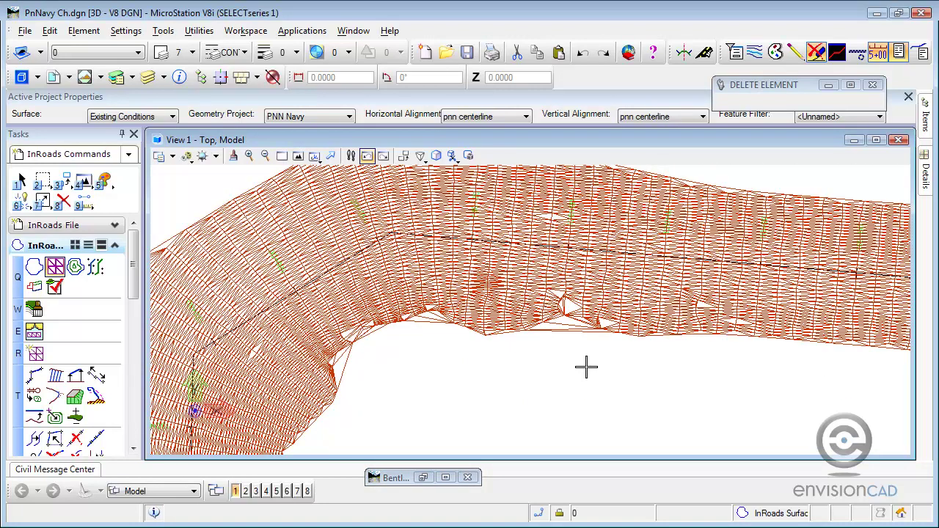
{"action": "scroll", "coordinate": [586, 366], "scroll_direction": "down", "scroll_amount": 3}
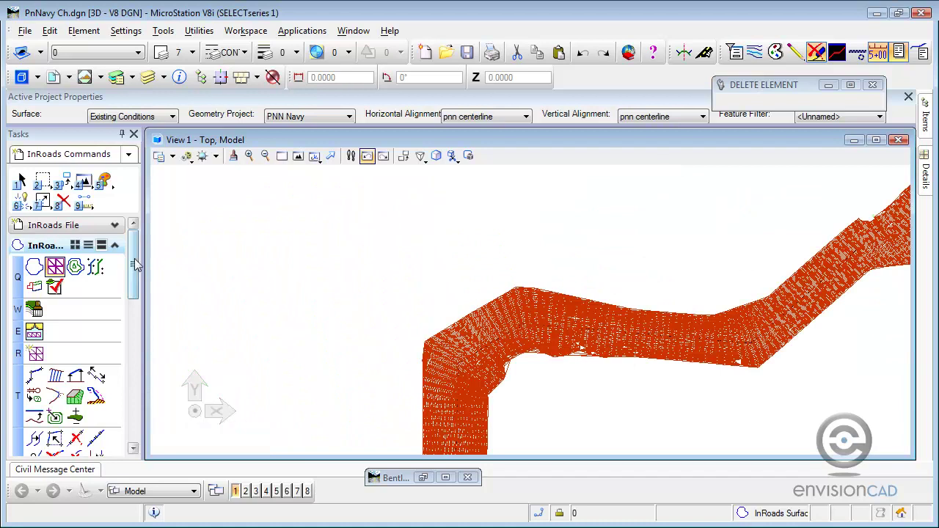
Step: Review the Exterior and Spot features of the Existing Conditions surface in Feature Properties
{"action": "left_click_drag", "start_coordinate": [135, 266], "coordinate": [137, 316]}
{"action": "left_click", "coordinate": [34, 356]}
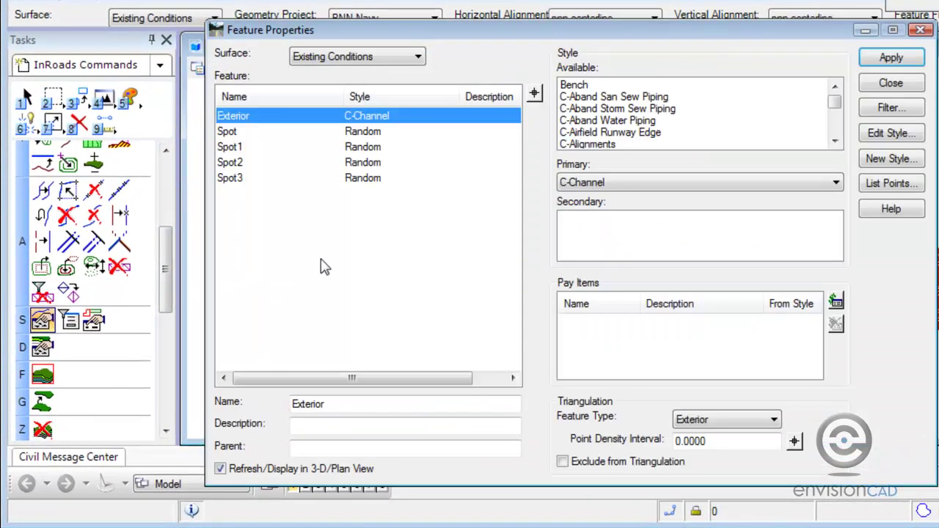
{"action": "left_click", "coordinate": [374, 133]}
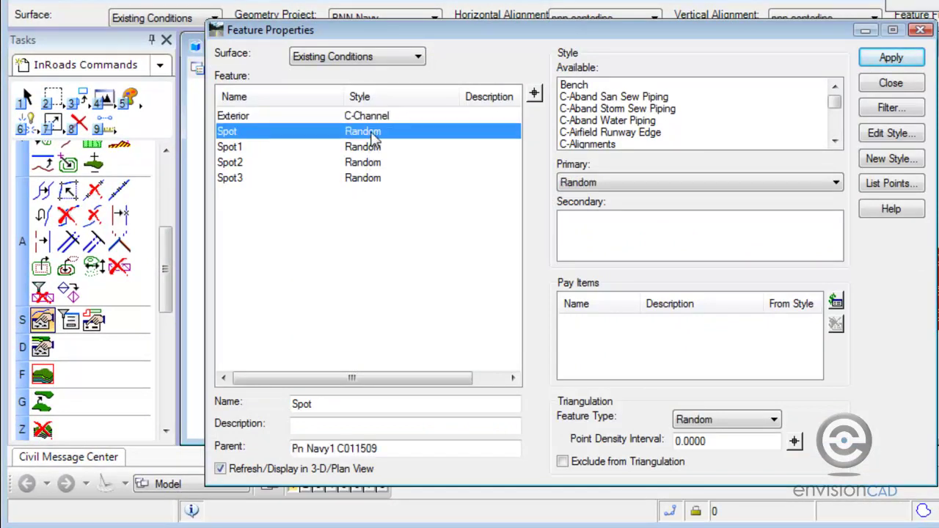
{"action": "left_click", "coordinate": [890, 83]}
{"action": "middle_click_drag", "start_coordinate": [689, 325], "coordinate": [605, 237]}
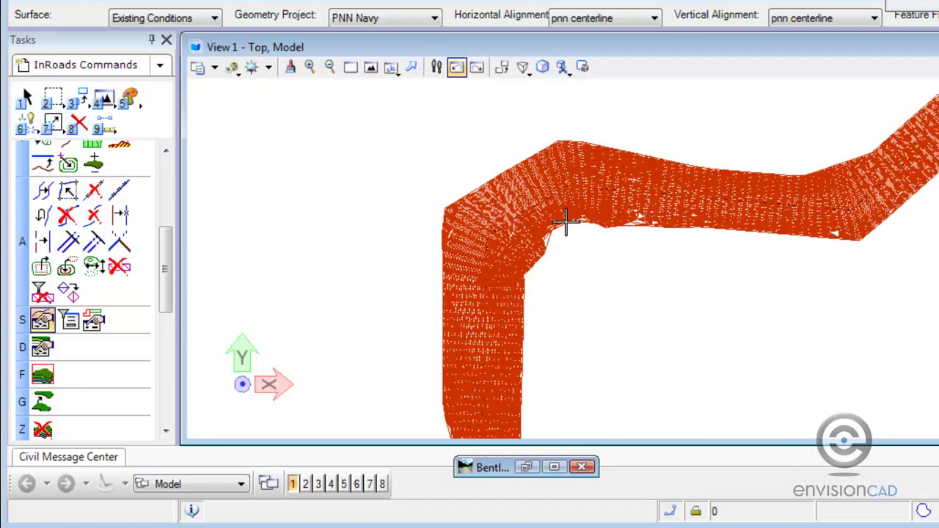